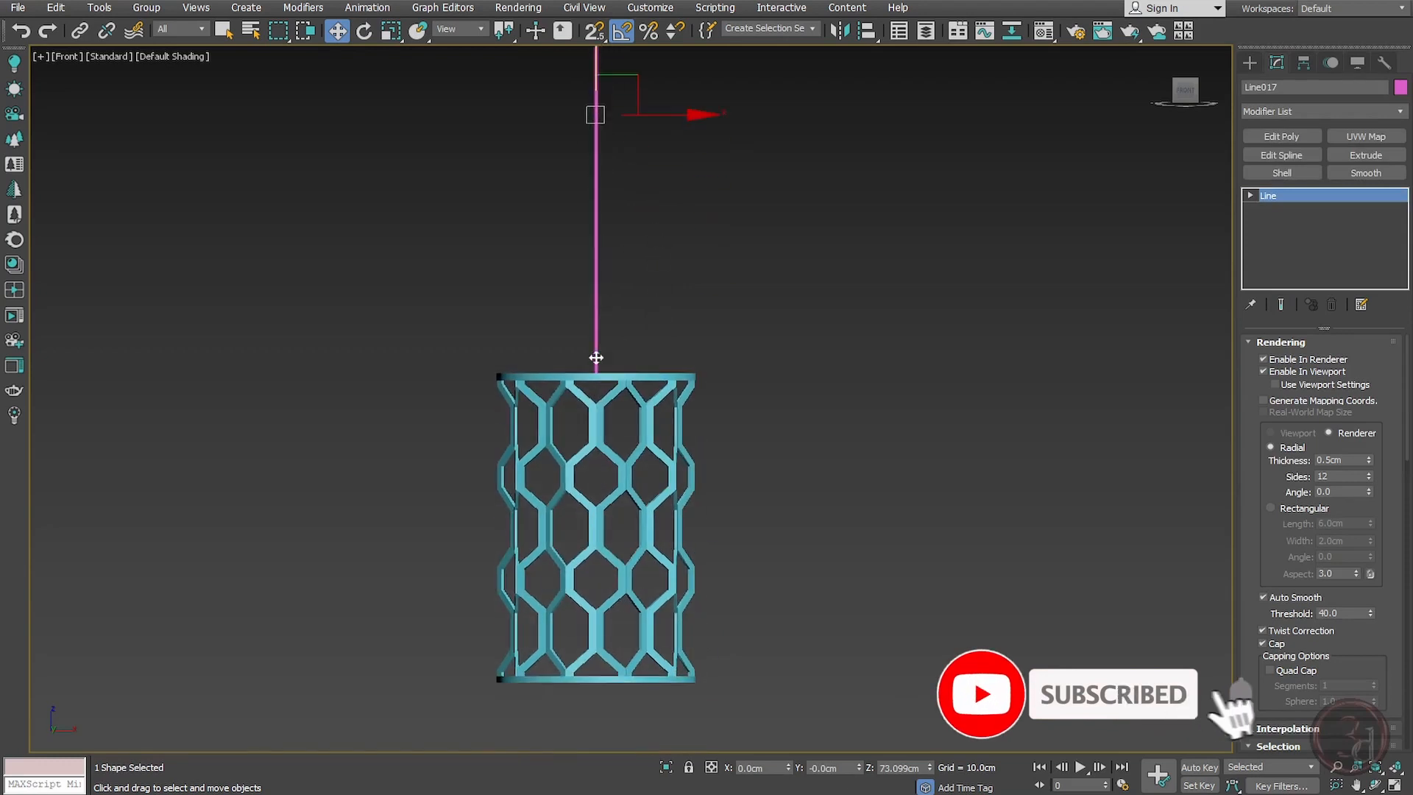
Step: Clone the cord line downward along its Y axis as an independent copy
middle_drag(626, 206, 627, 170)
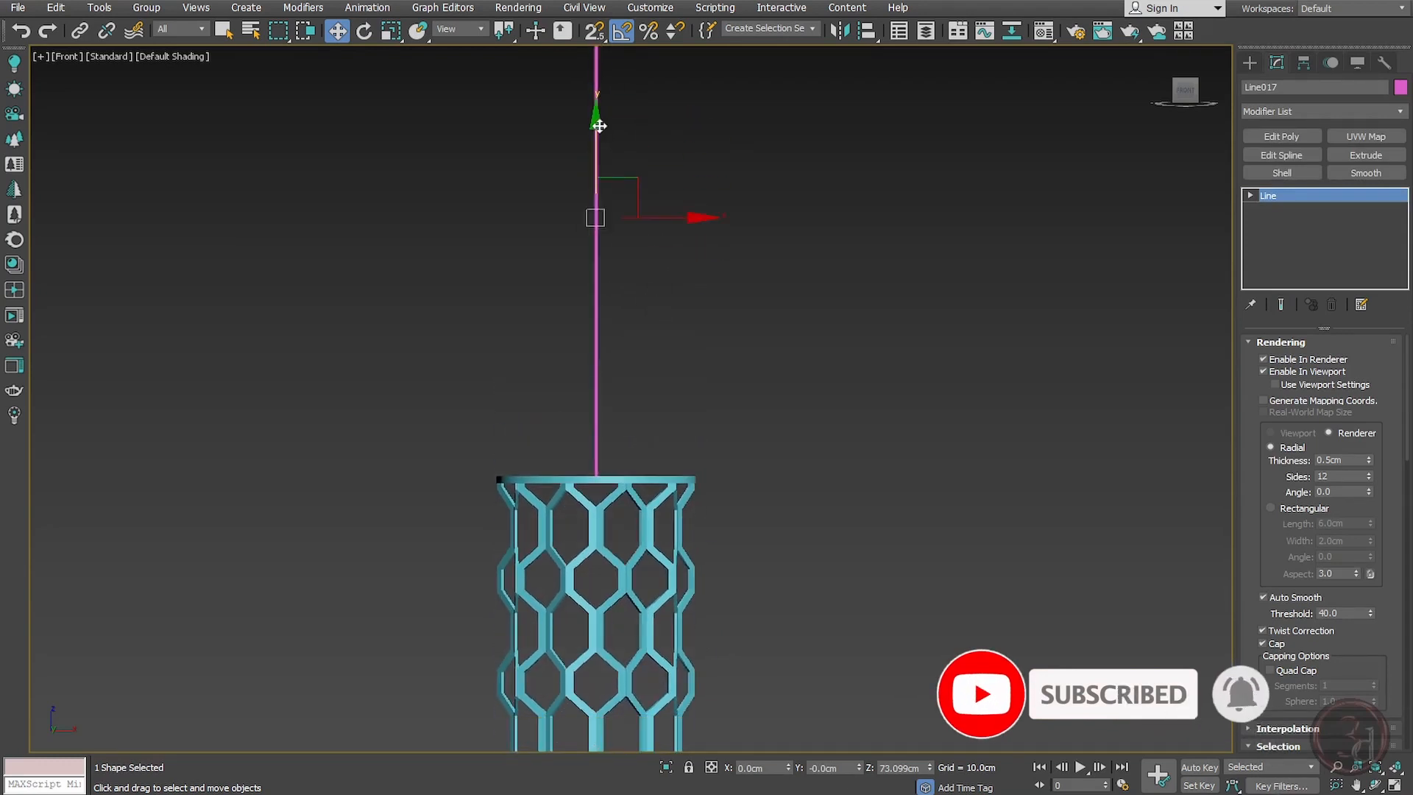
mouse_move(599, 126)
shift+mouse_down()
mouse_move(593, 462)
mouse_move(748, 744)
mouse_move(781, 646)
shift+mouse_up()
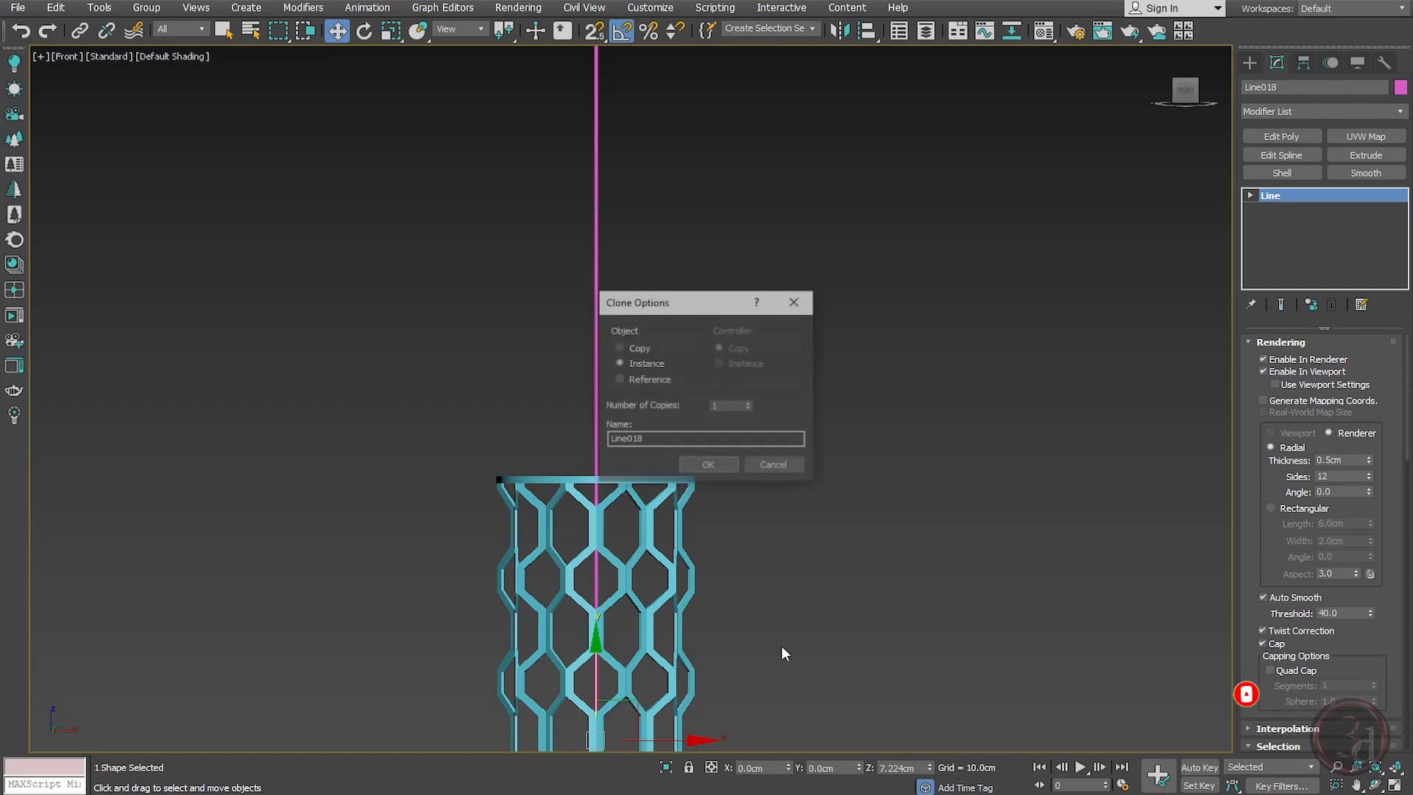
click(624, 349)
click(708, 466)
Step: Move the copied line's lower vertex so the rod ends inside the shade, and set its thickness to 0.95 cm
mouse_move(730, 515)
middle_down()
mouse_move(744, 218)
mouse_move(771, 72)
middle_up()
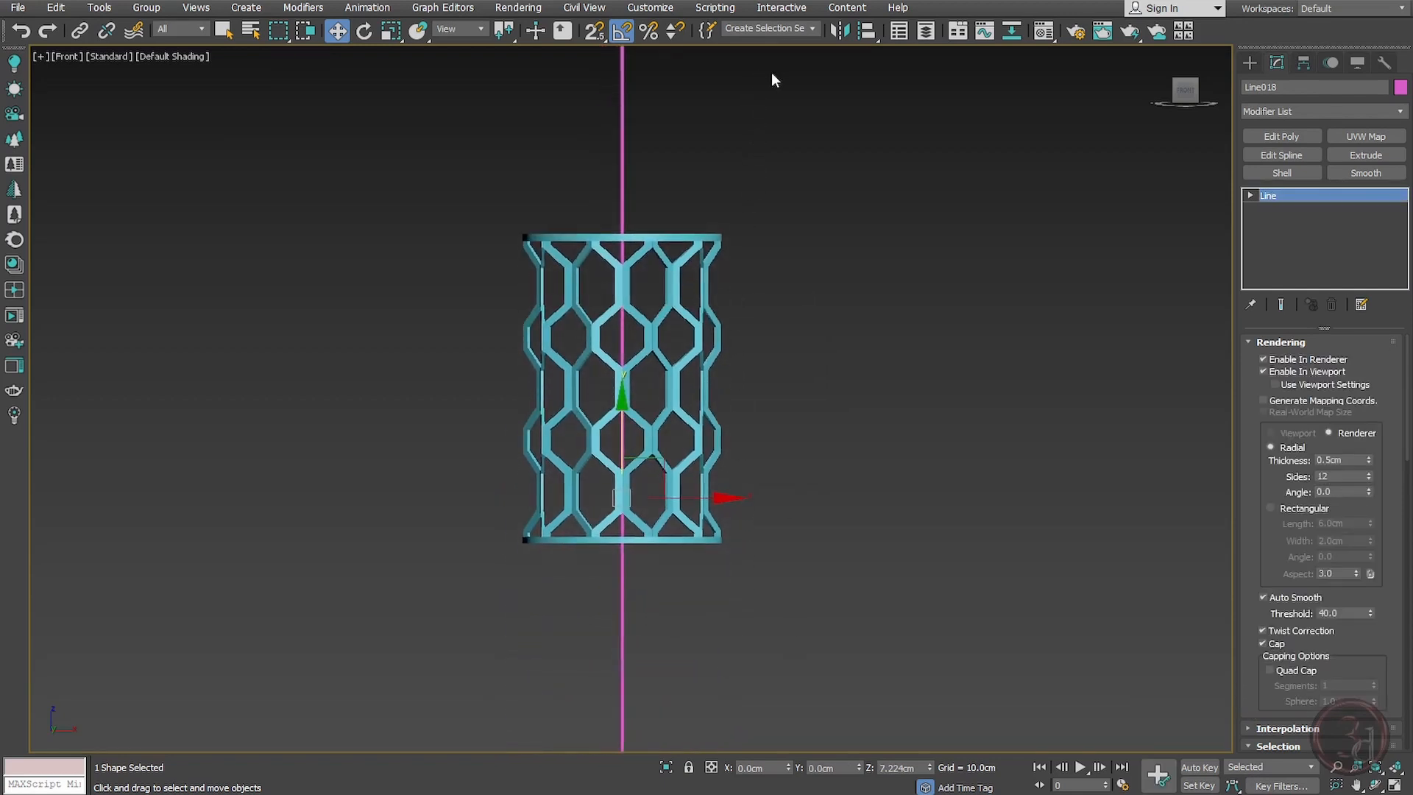
click(1307, 194)
middle_drag(871, 475, 869, 249)
click(619, 530)
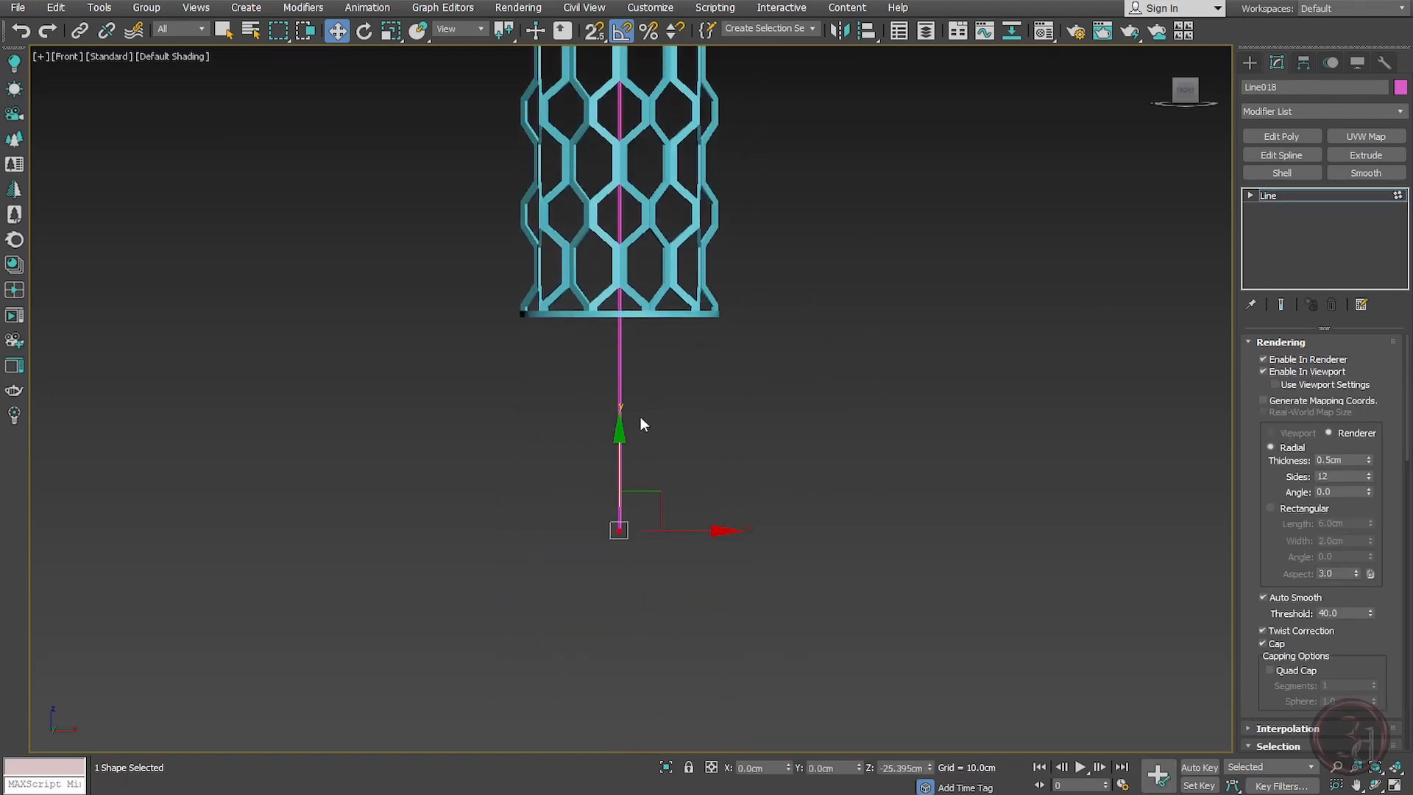
drag(619, 441, 685, 151)
middle_drag(697, 203, 677, 437)
scroll(666, 384, up, 6)
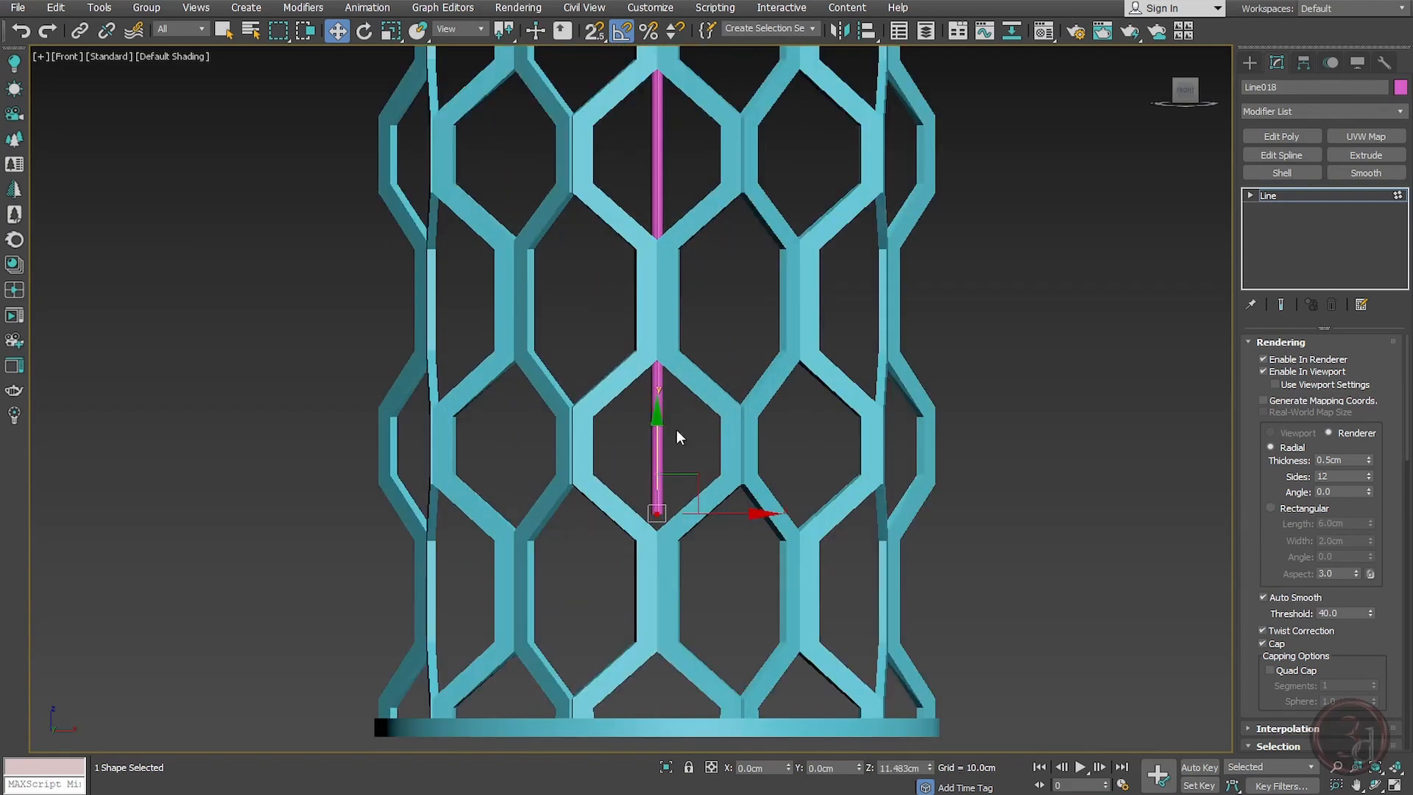
drag(658, 468, 664, 415)
middle_drag(734, 367, 661, 577)
key(1)
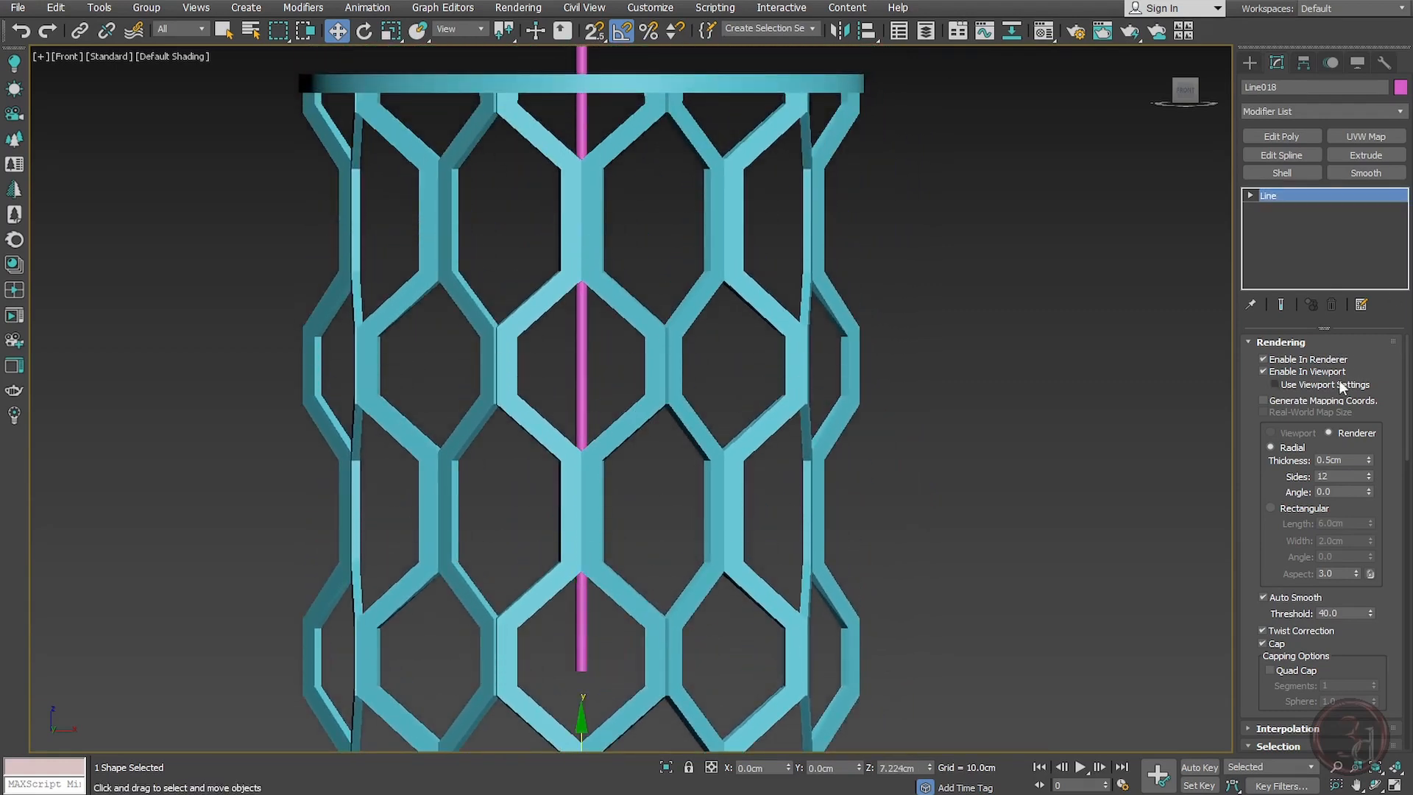
drag(1370, 460, 1367, 420)
scroll(571, 401, down, 4)
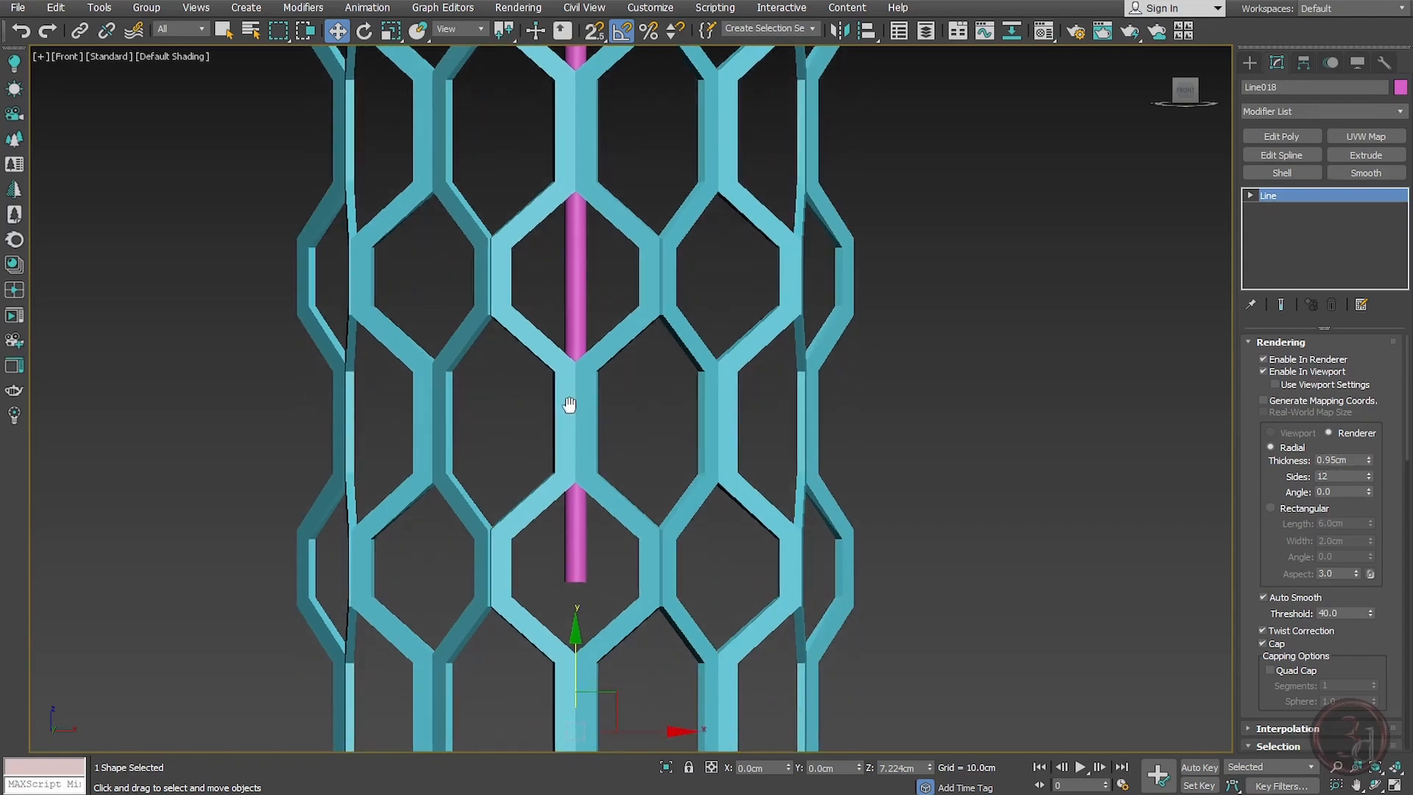
Step: Clone the rod in place as a copy and move the clone's top vertex down to form a short end segment
key(ctrl+v)
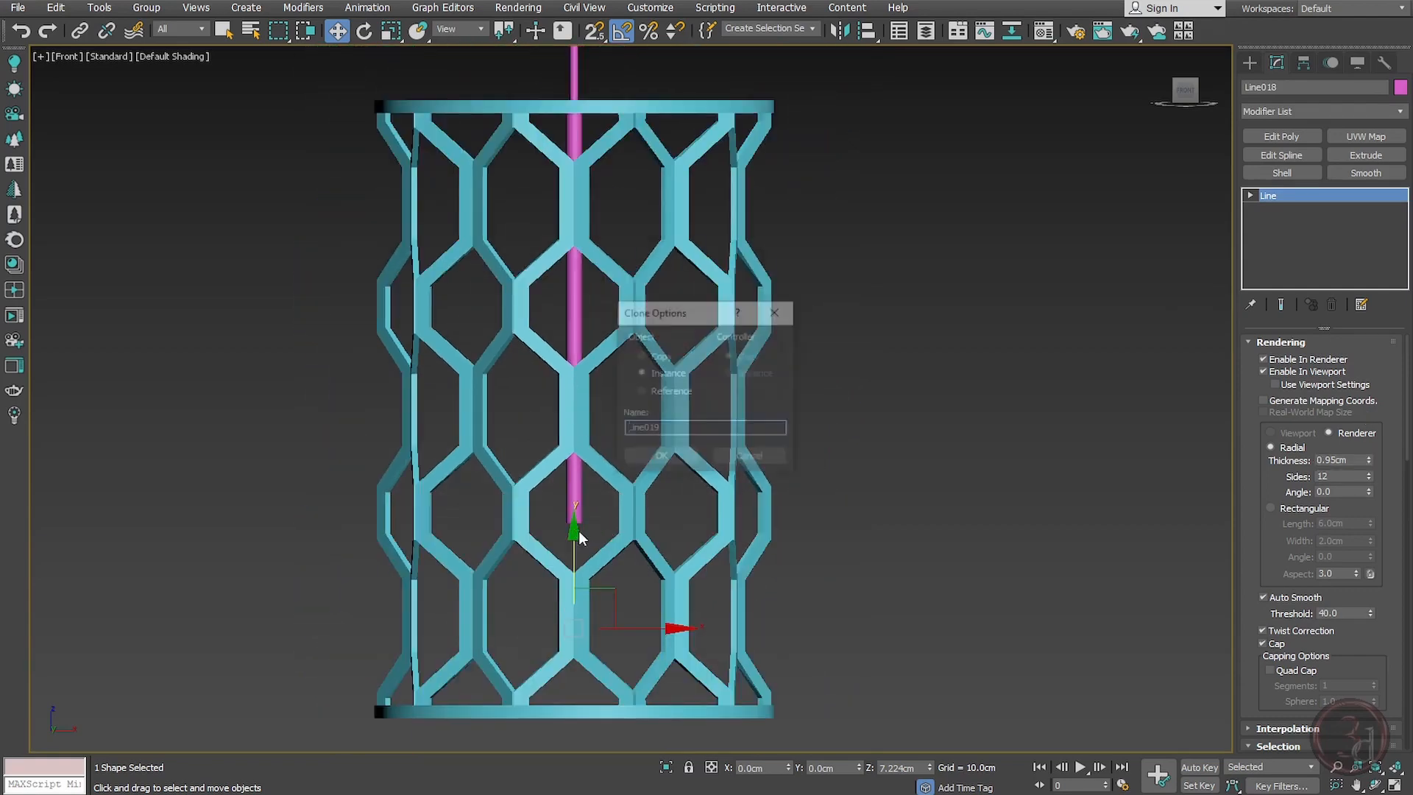
click(660, 458)
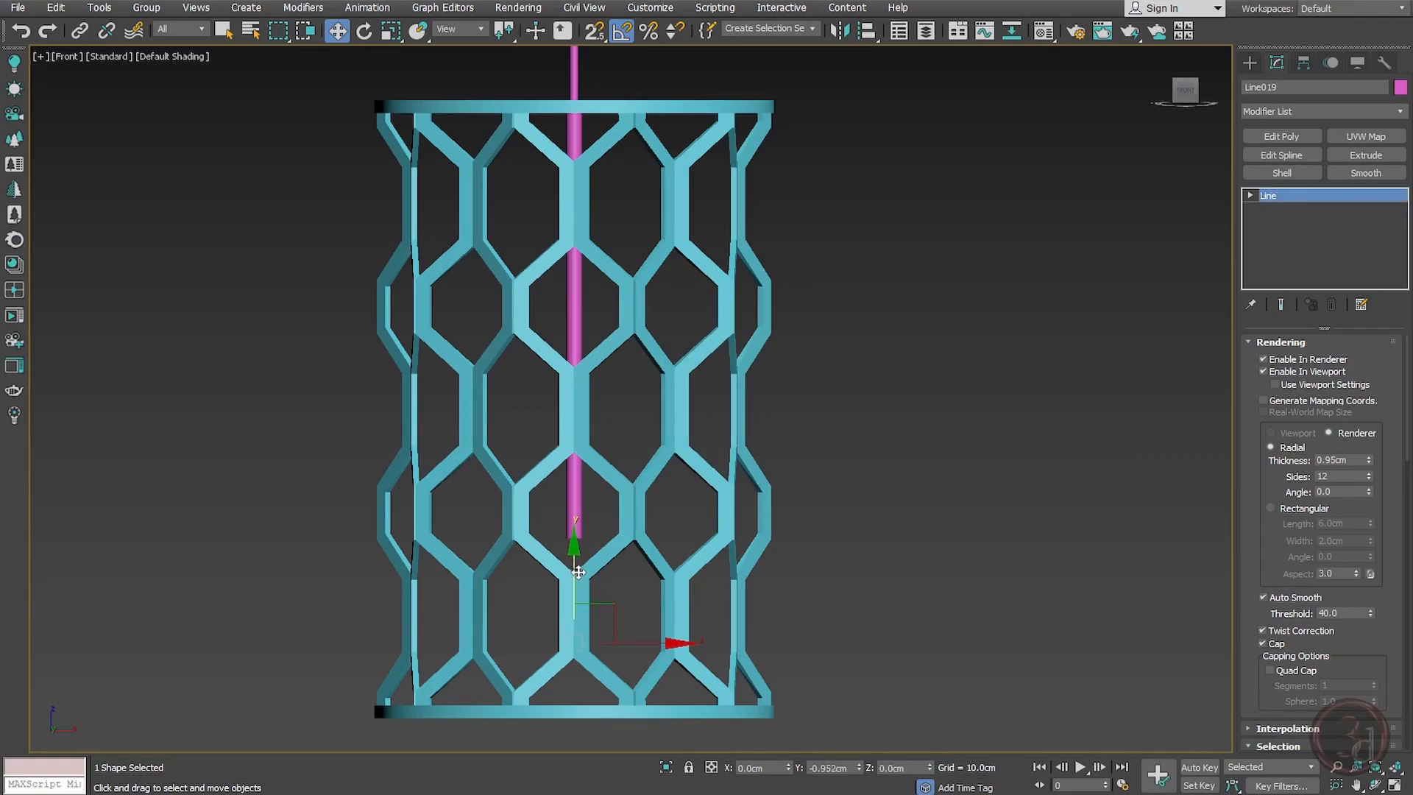
key(1)
click(573, 126)
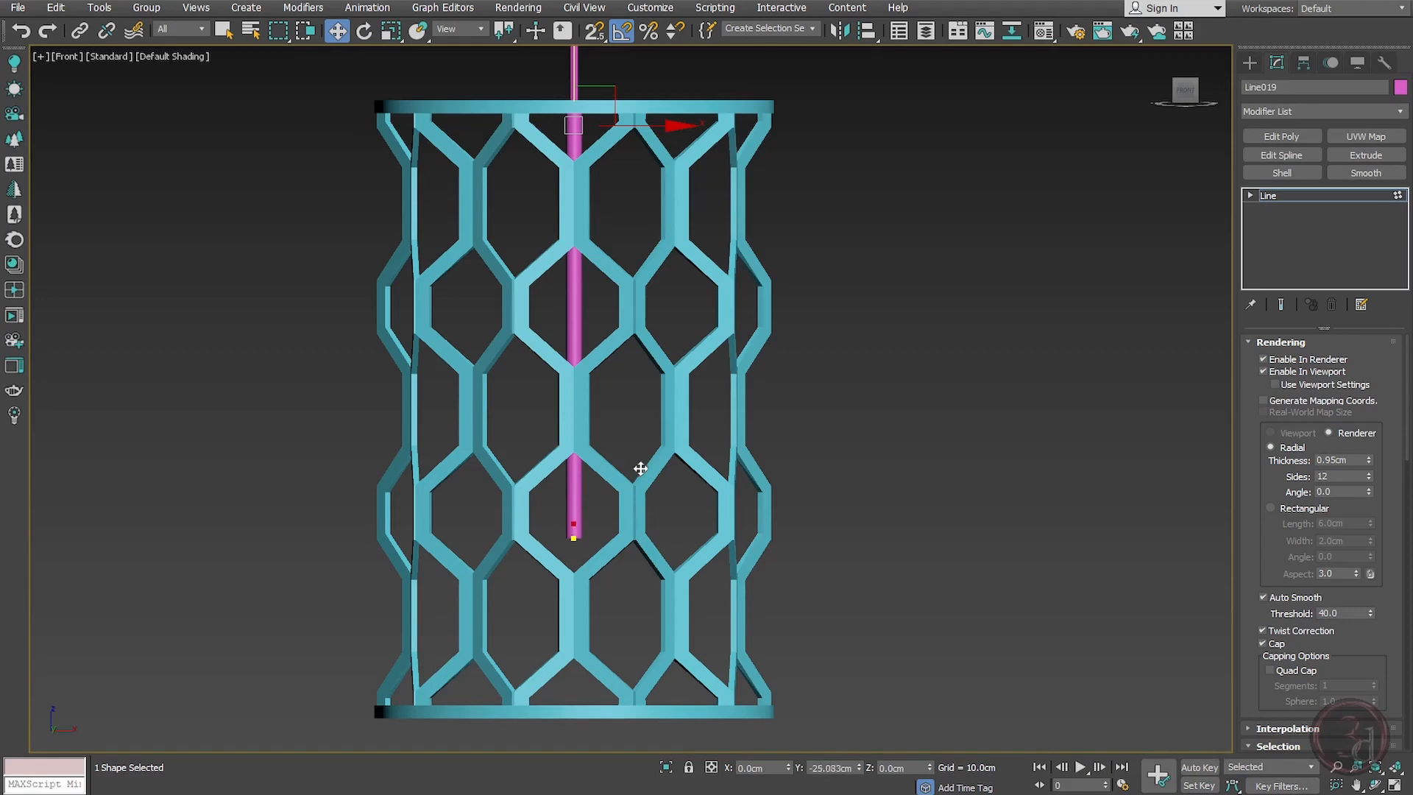
drag(641, 469, 642, 472)
key(1)
scroll(574, 555, up, 5)
key(alt+c)
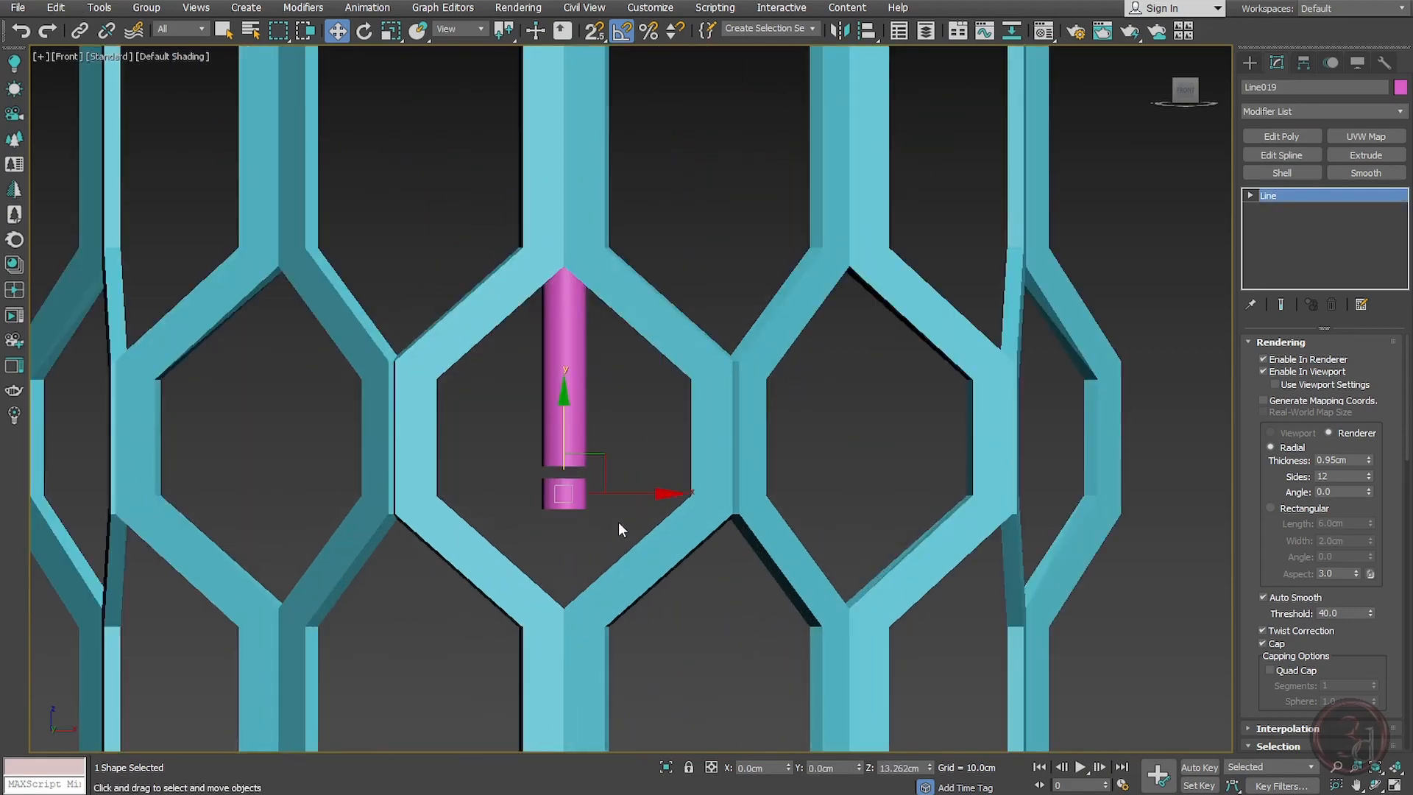
middle_drag(618, 525, 614, 551)
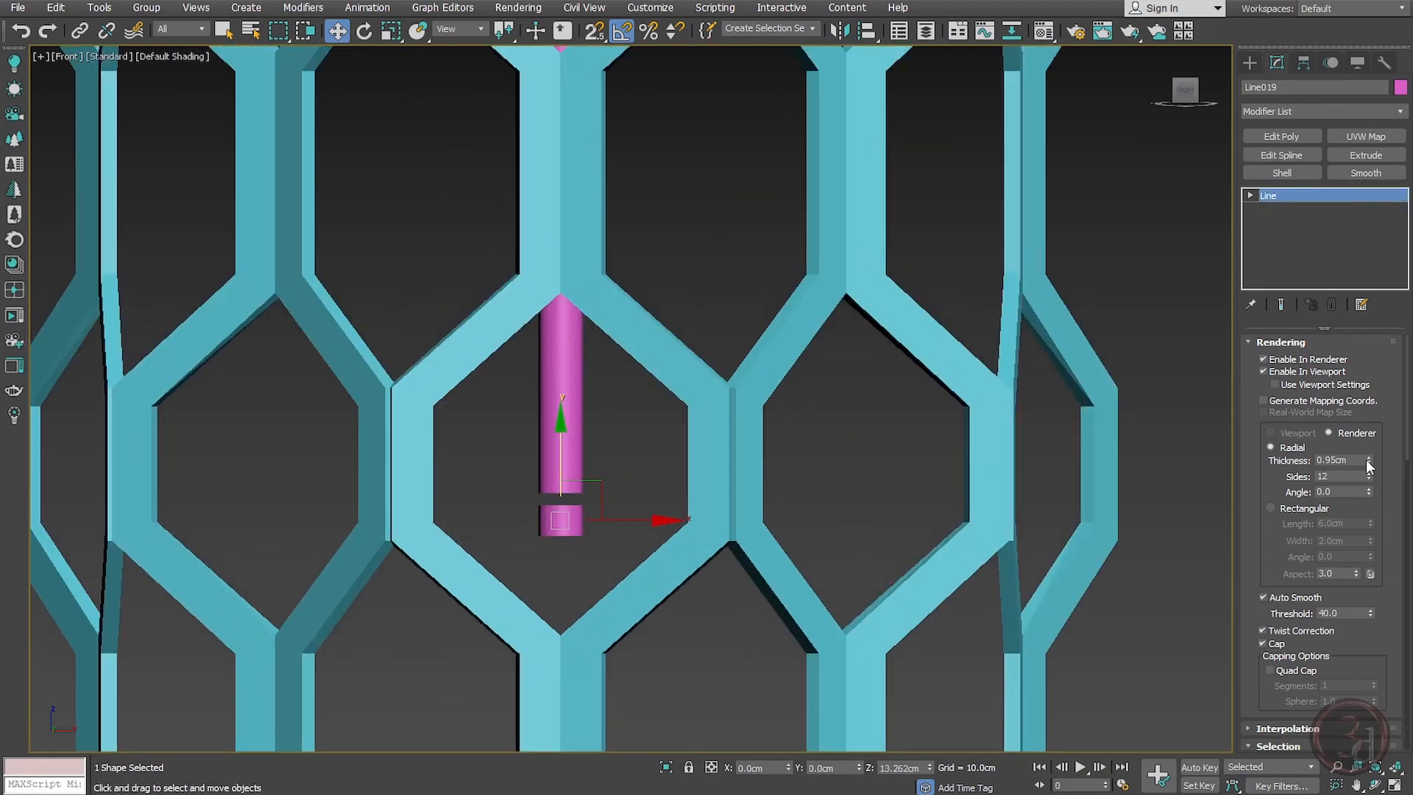
Step: Set the short segment's thickness to 2.77 cm and nudge it slightly upward to form a disc cap
drag(1369, 466, 1373, 310)
scroll(542, 500, up, 2)
drag(531, 492, 530, 469)
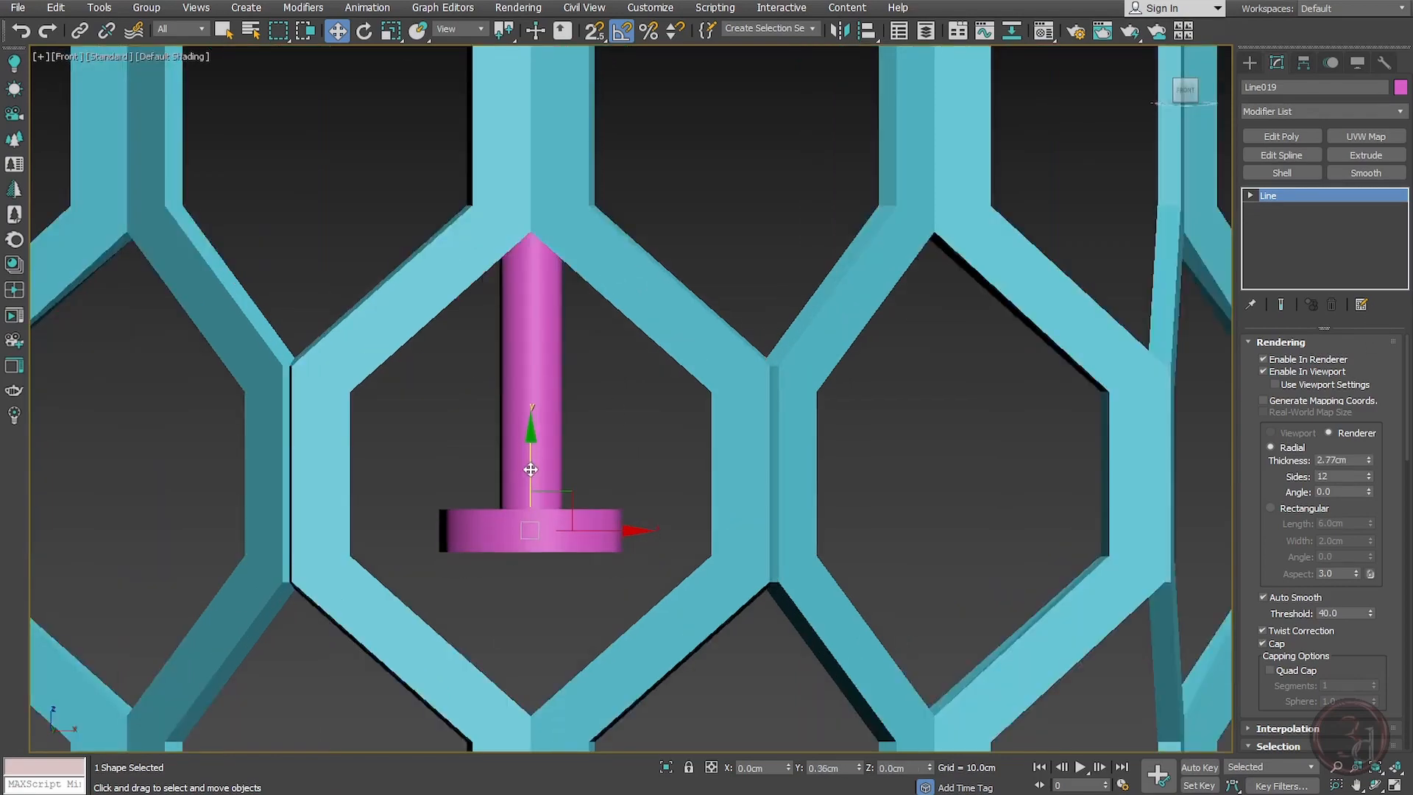
Step: In the top wireframe view, clone the disc cap sideways along X as a copy
scroll(543, 391, down, 3)
alt+middle_drag(625, 469, 581, 557)
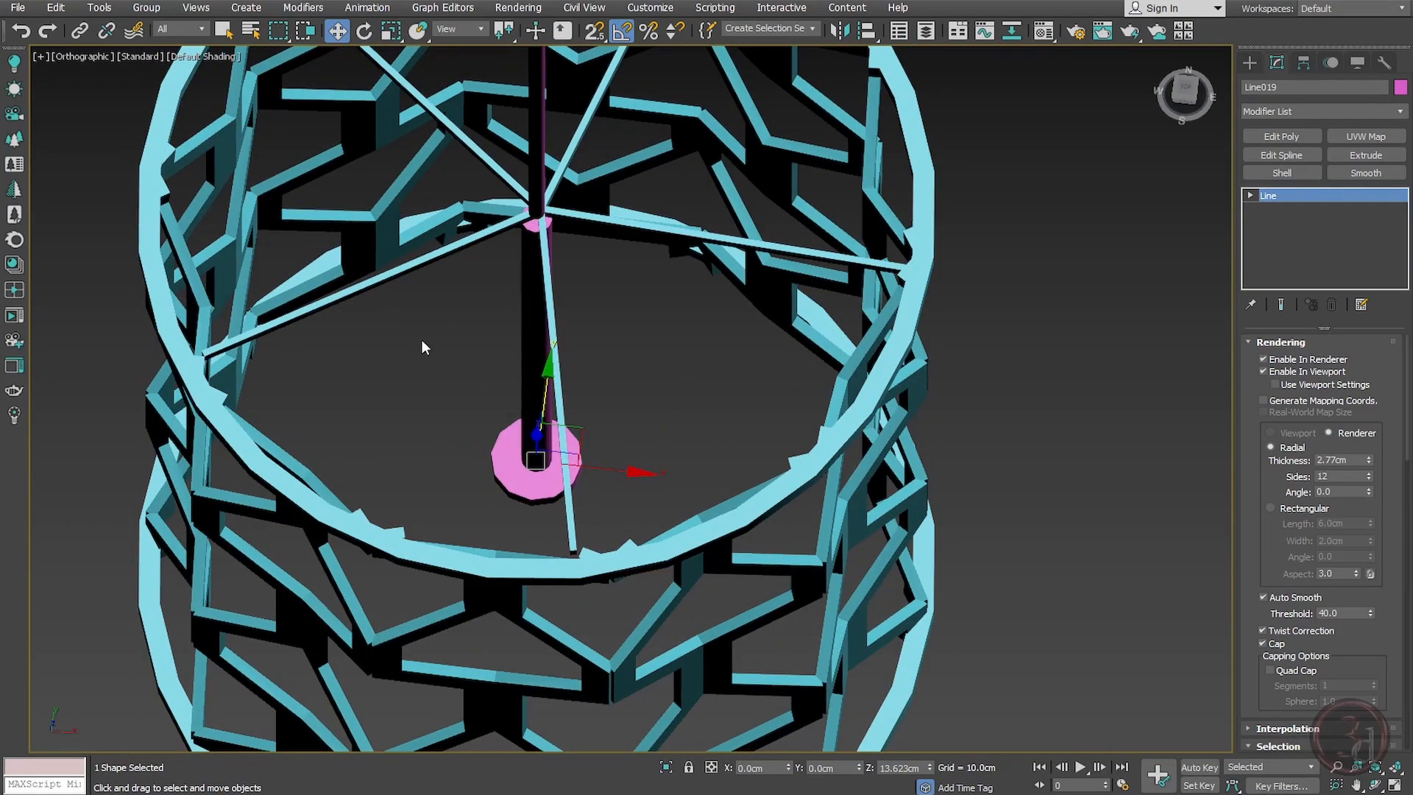
mouse_move(596, 518)
alt+middle_down()
mouse_move(616, 421)
mouse_move(624, 474)
mouse_move(630, 435)
mouse_move(611, 441)
mouse_move(641, 404)
mouse_move(599, 423)
alt+middle_up()
key(t)
key(F3)
scroll(627, 374, up, 3)
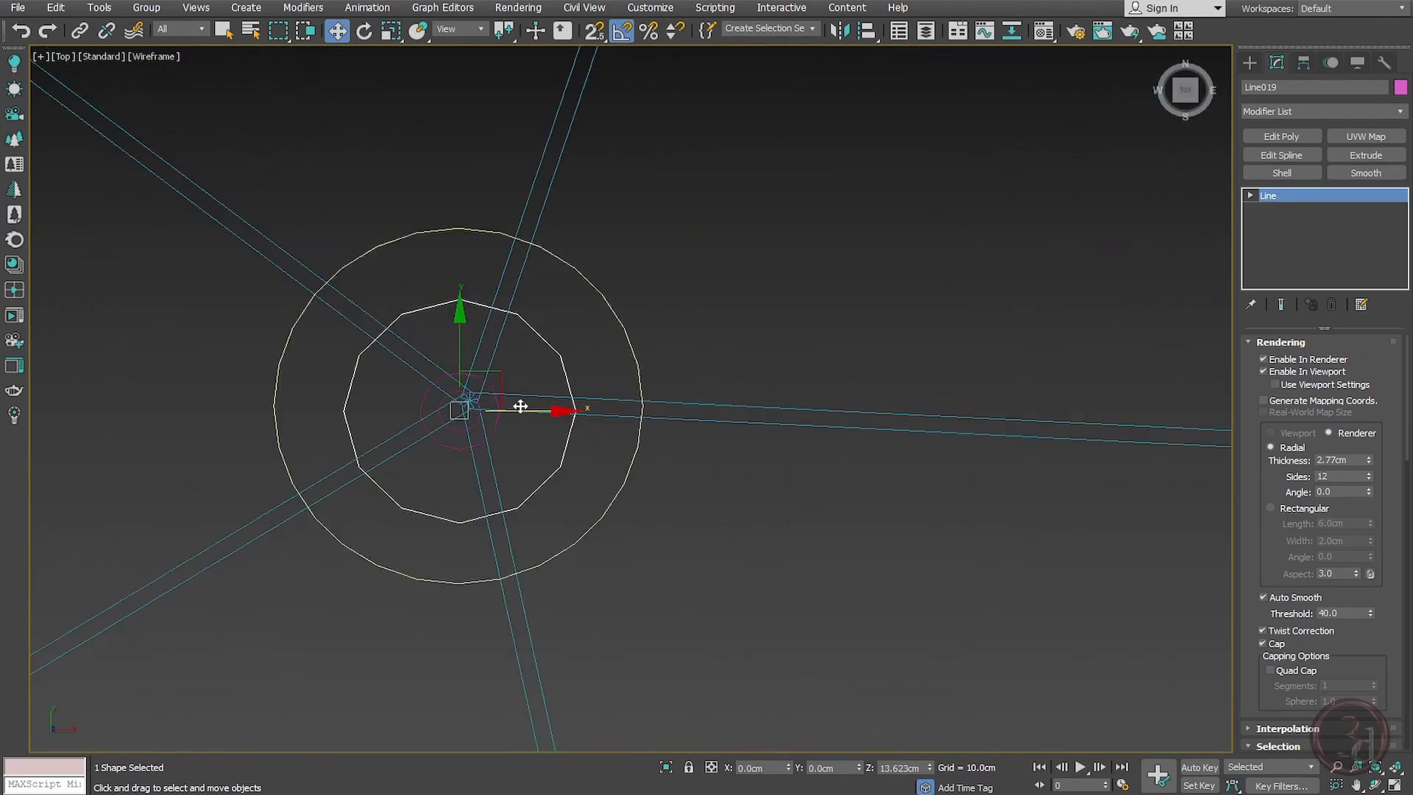
shift+drag(520, 406, 982, 435)
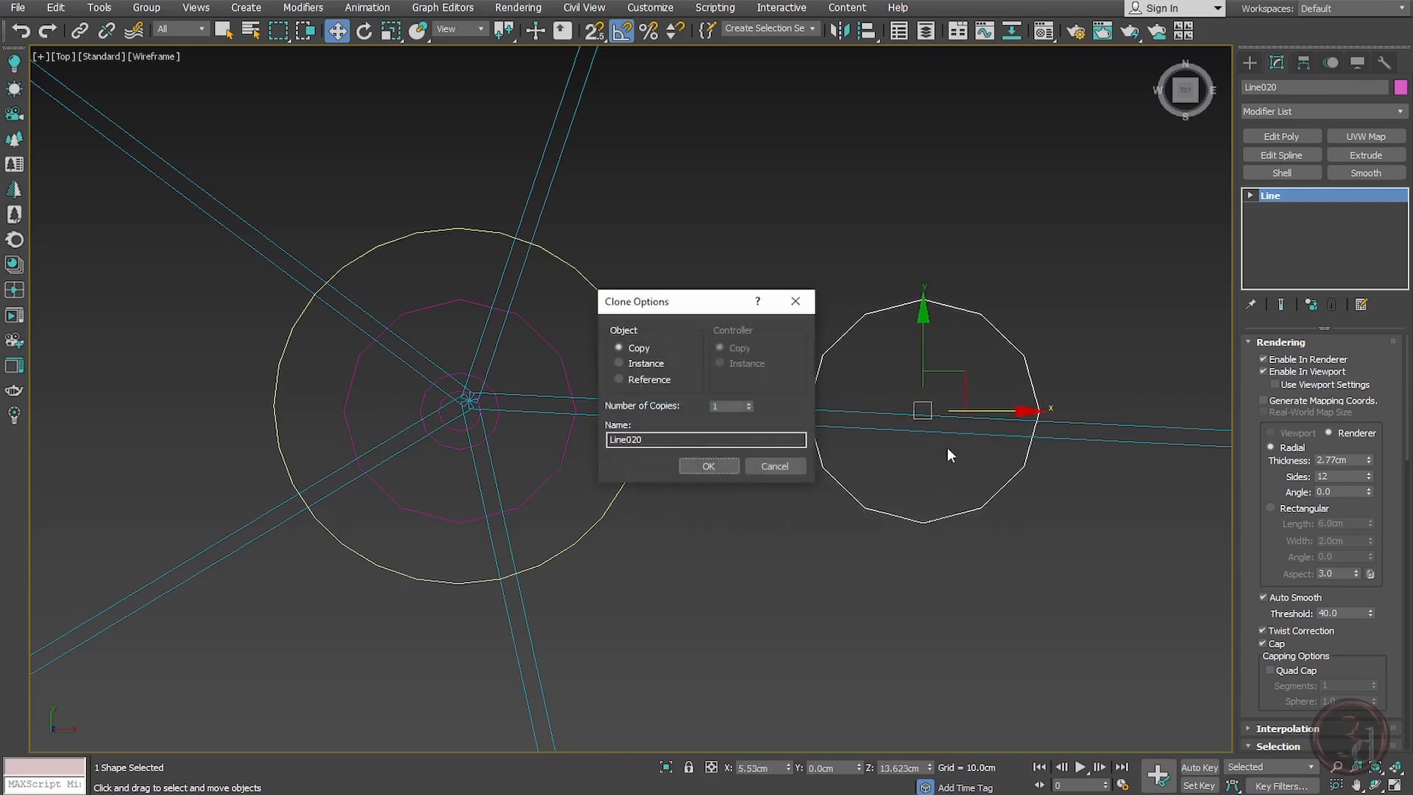
click(711, 465)
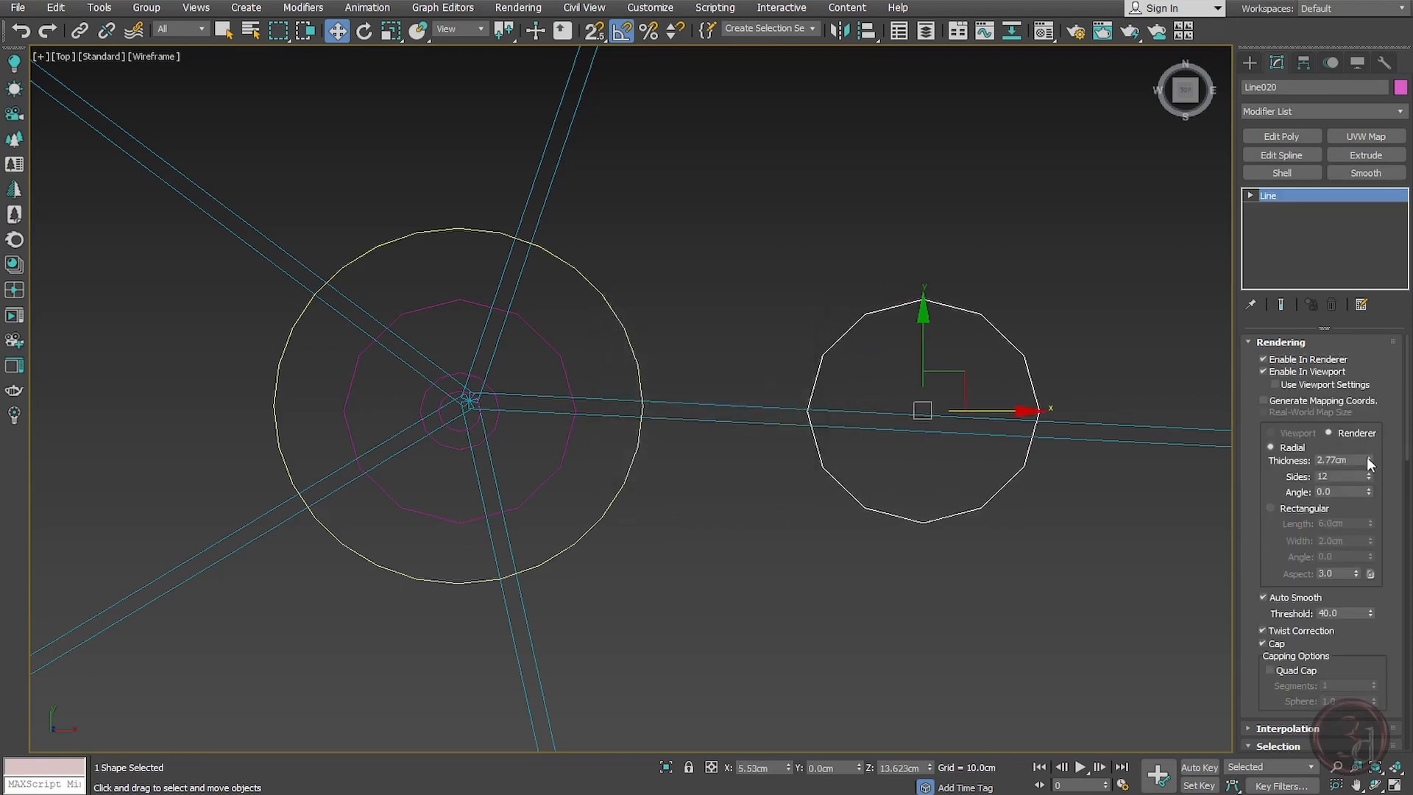
Step: Set the sideways copy's thickness to 1.856 cm
drag(1367, 458, 1370, 487)
middle_drag(1003, 457, 964, 457)
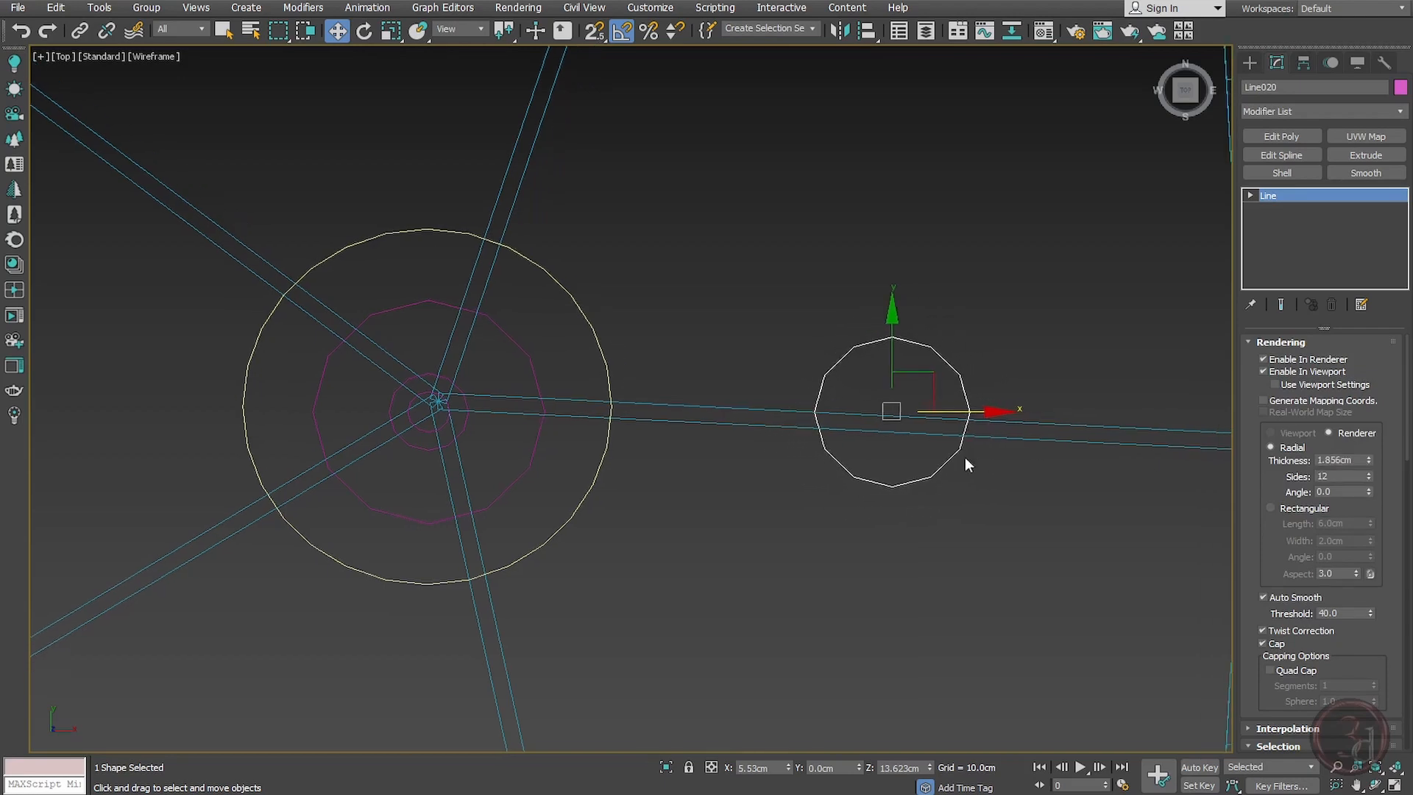
key(f)
key(z)
scroll(656, 341, down, 12)
middle_drag(667, 284, 702, 501)
scroll(683, 617, up, 5)
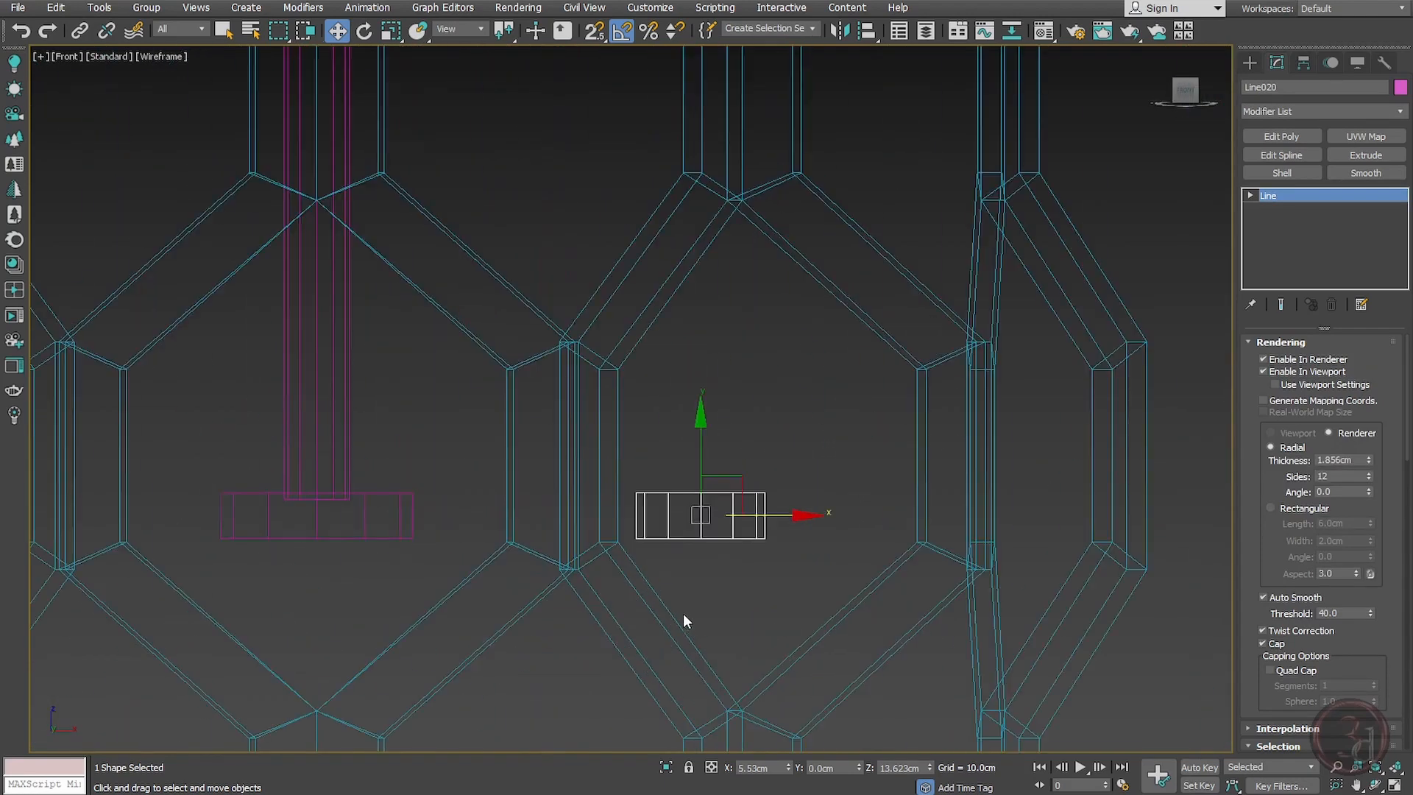
Step: Clone the sideways disc upward as another copy
shift+right_click(693, 434)
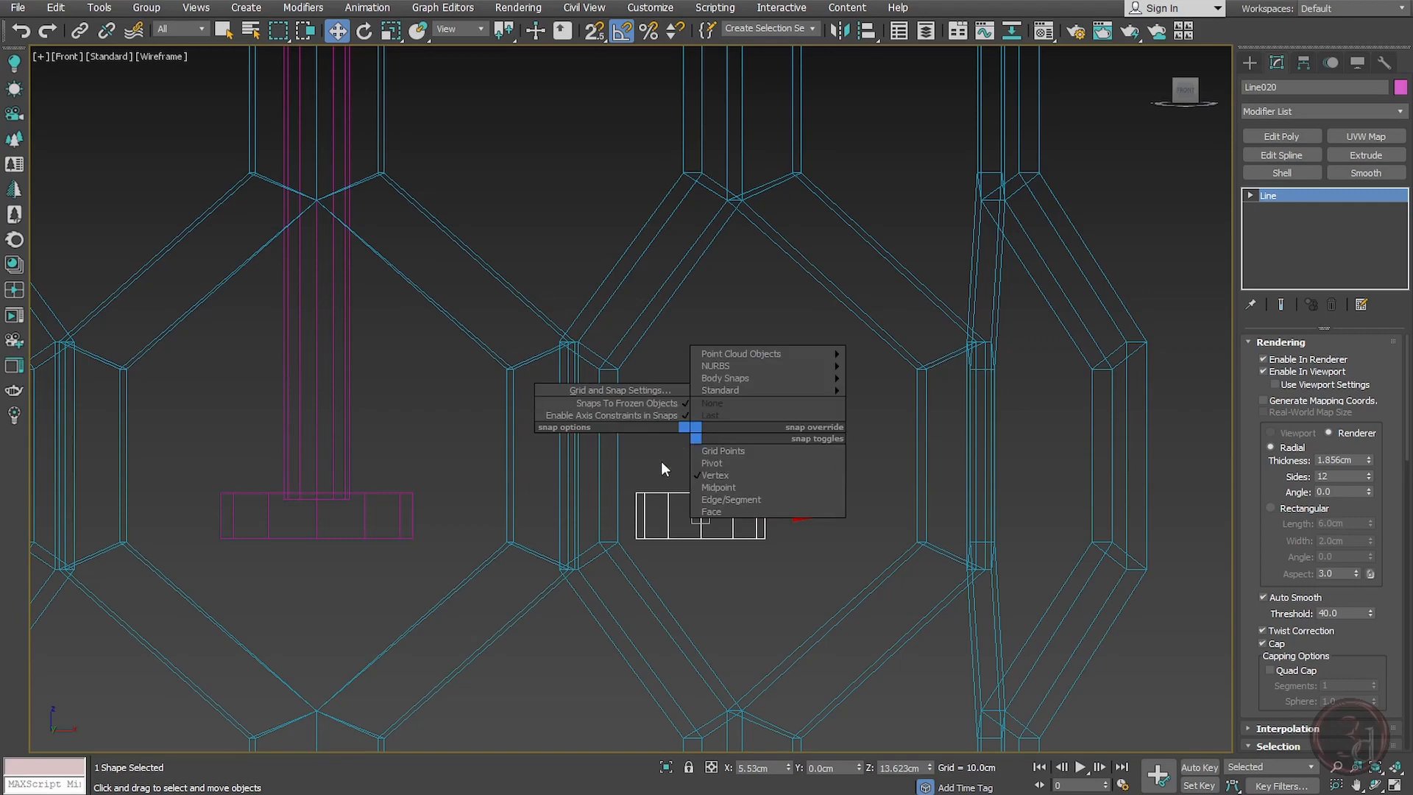
click(661, 462)
shift+drag(705, 447, 719, 374)
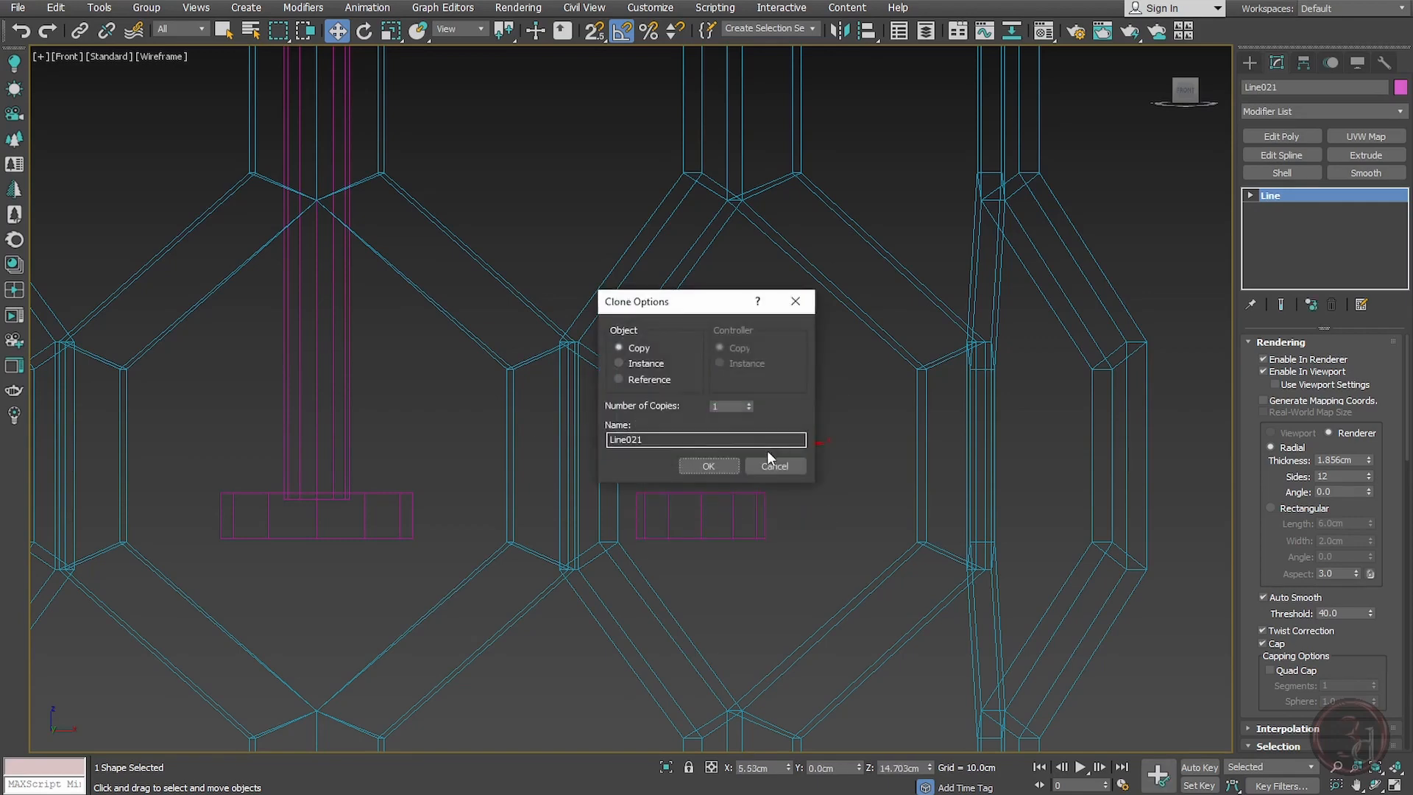
click(727, 462)
Step: Shorten the lower disc copy by moving its vertex down
scroll(707, 478, up, 4)
key(s)
drag(704, 463, 699, 506)
click(708, 555)
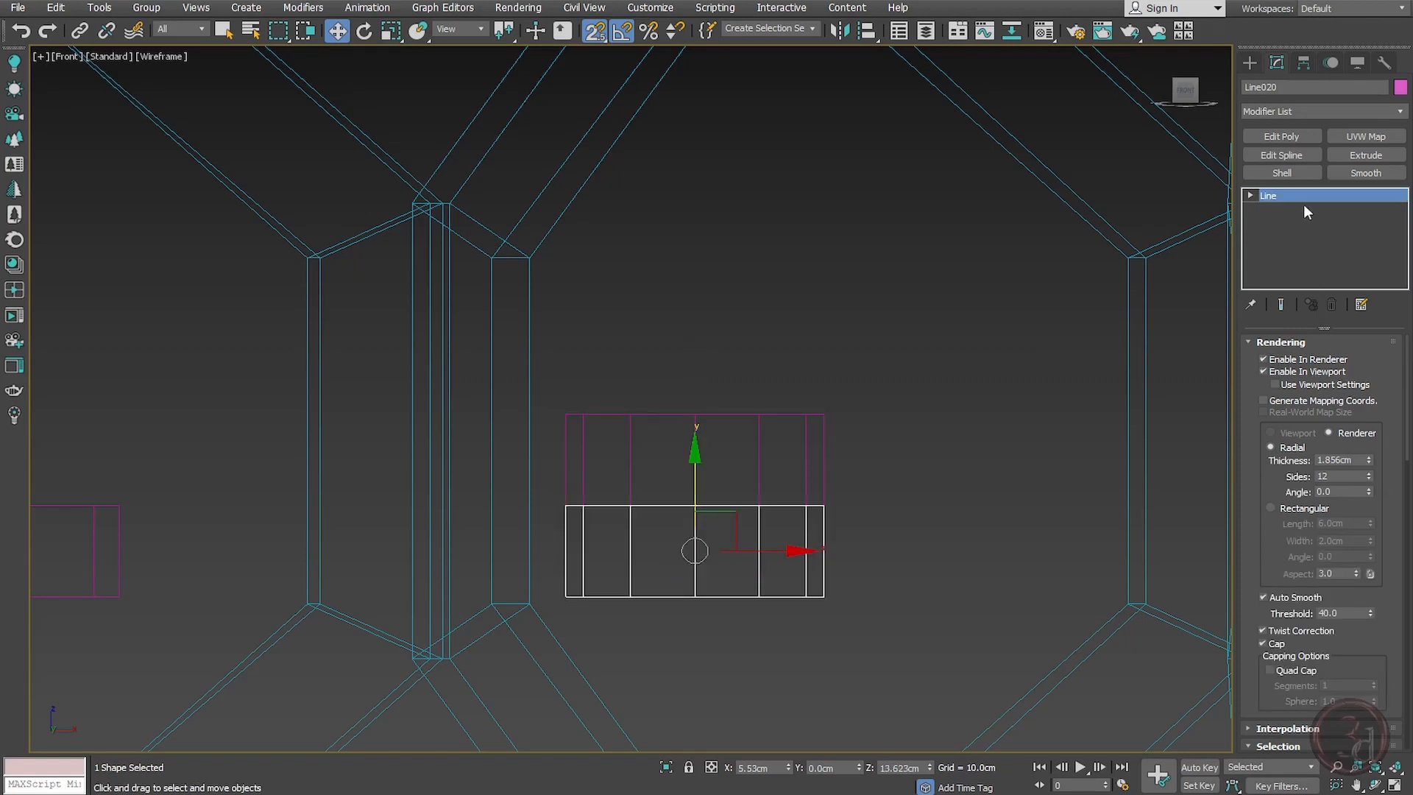
key(1)
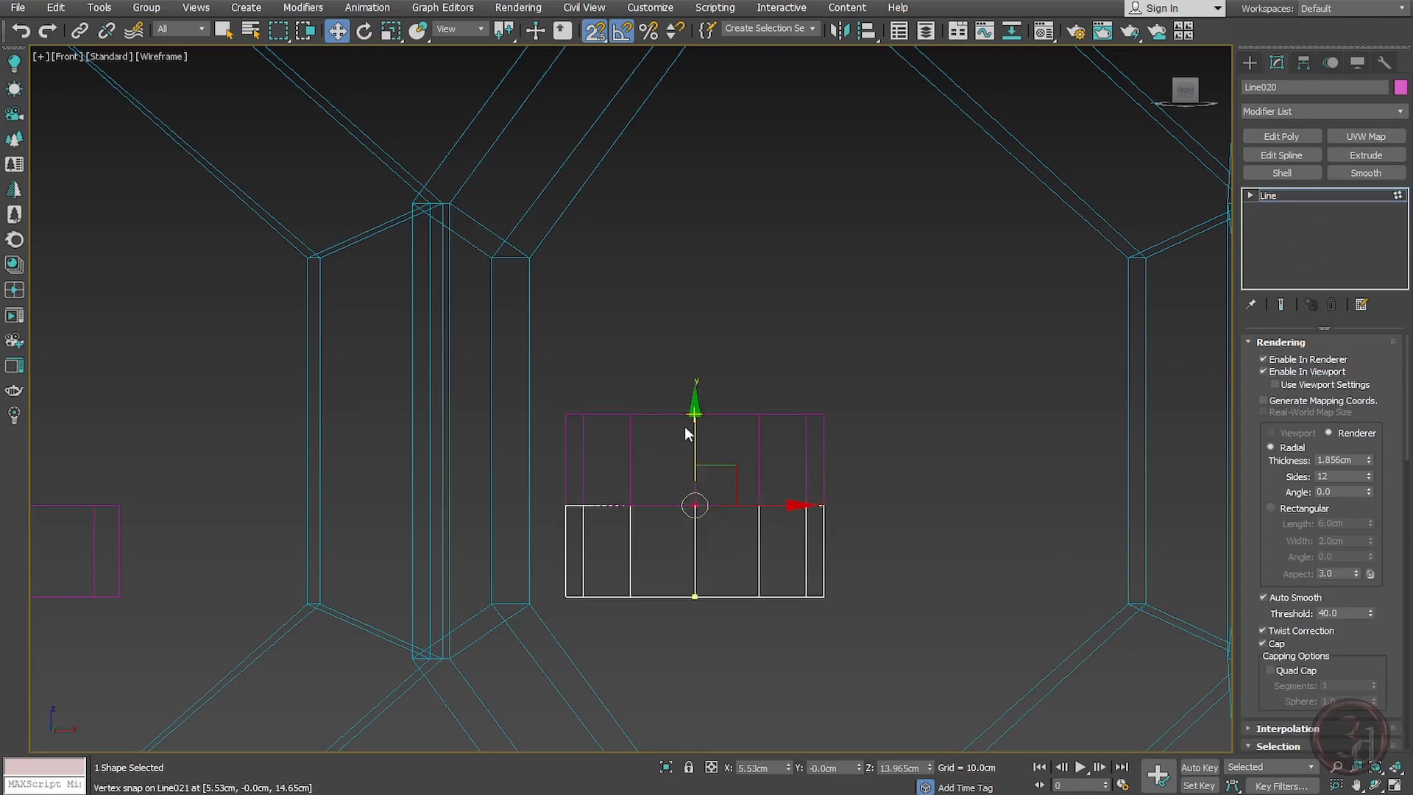
key(s)
drag(694, 433, 693, 477)
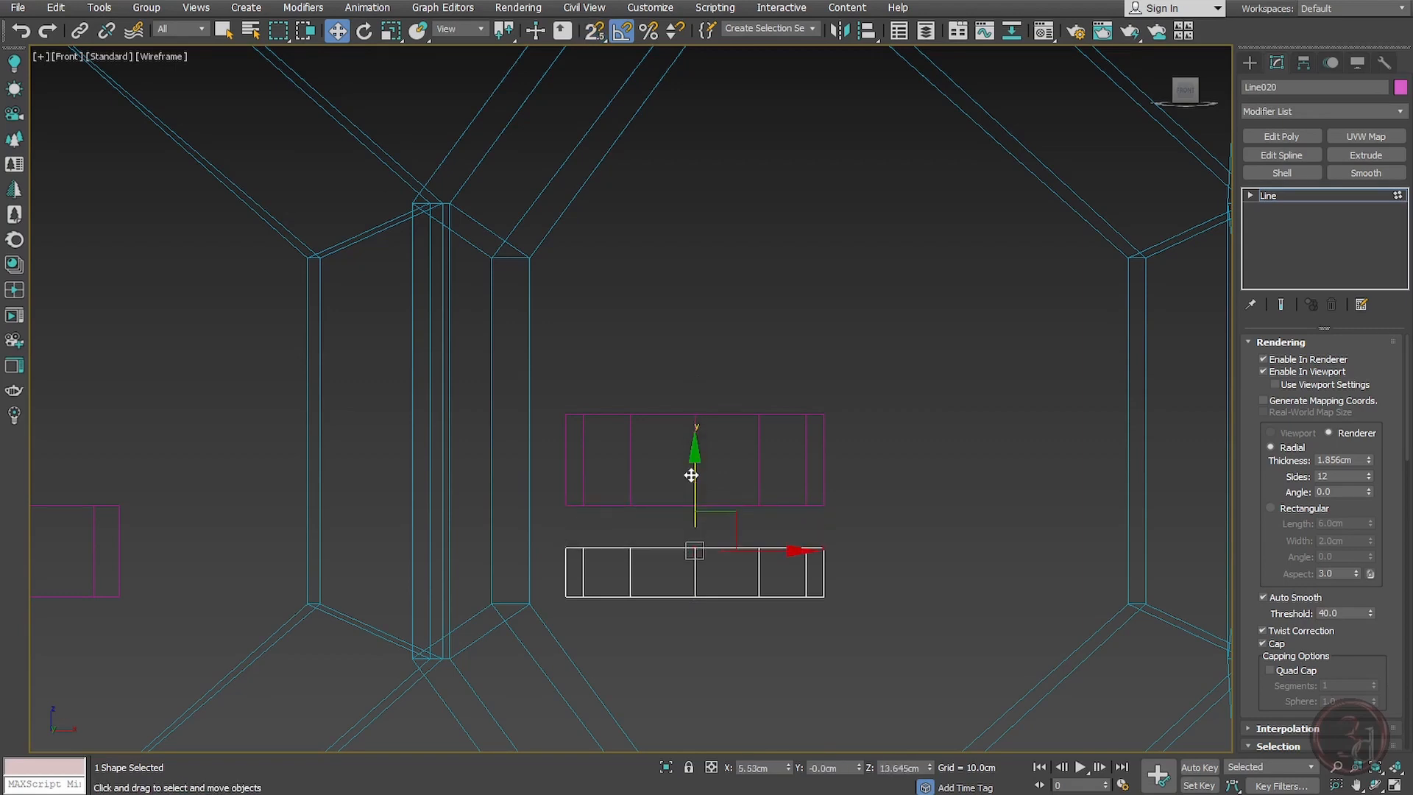
Step: Snap the upper copy down onto the lower disc and set its thickness to 0.724 cm
click(728, 415)
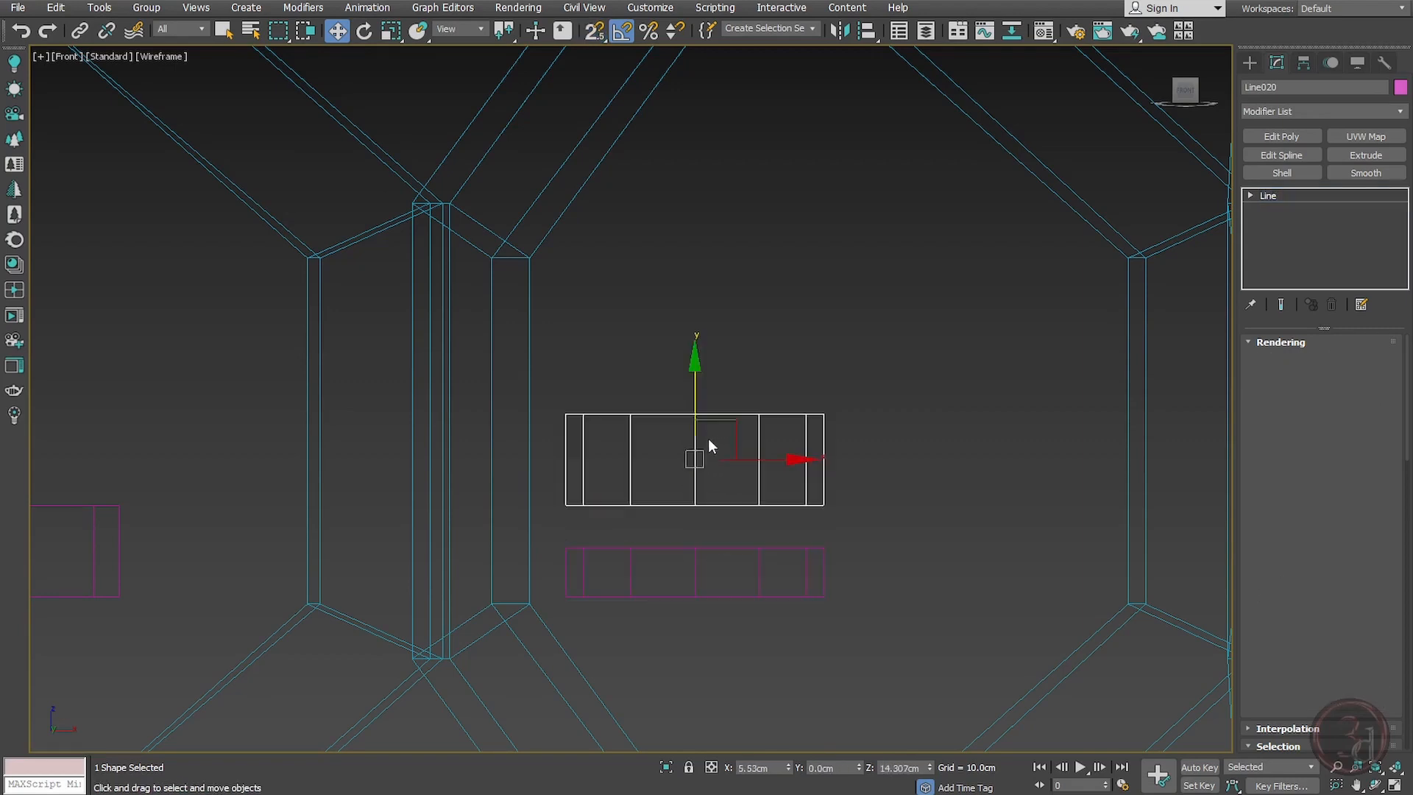
key(s)
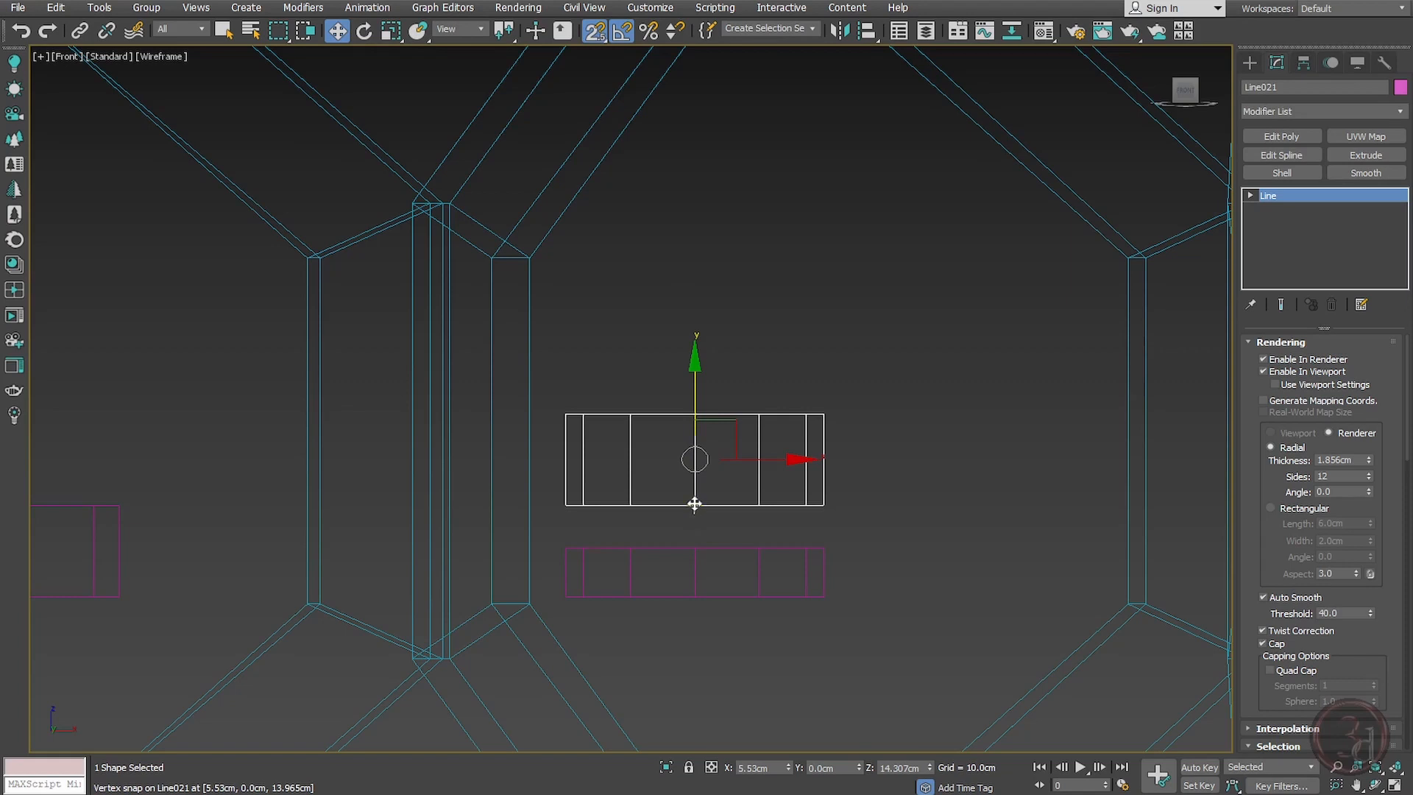
drag(695, 504, 694, 527)
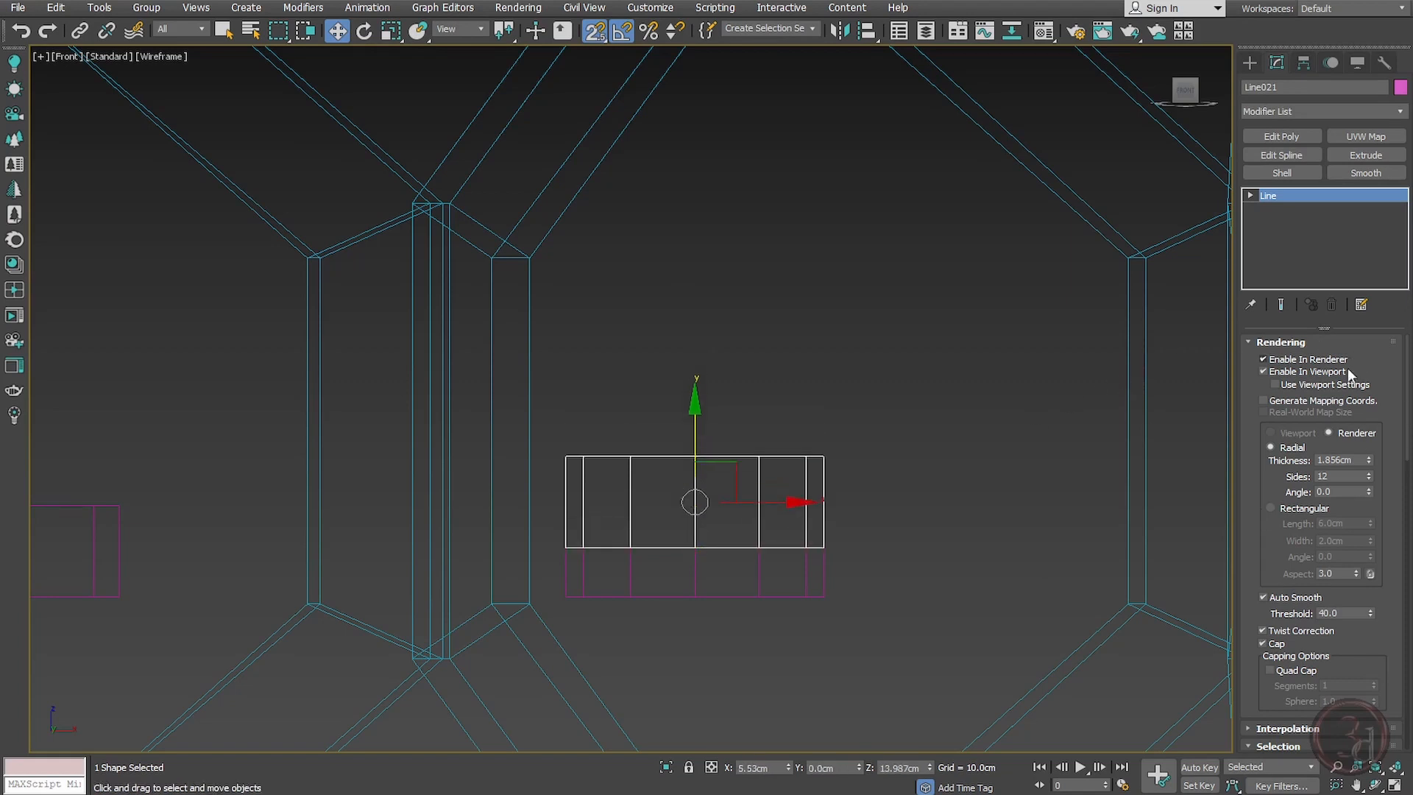
drag(1369, 459, 1371, 508)
Step: Stretch the thin copy's top vertex up, snapping it to a hexagon junction vertex of the shade
key(1)
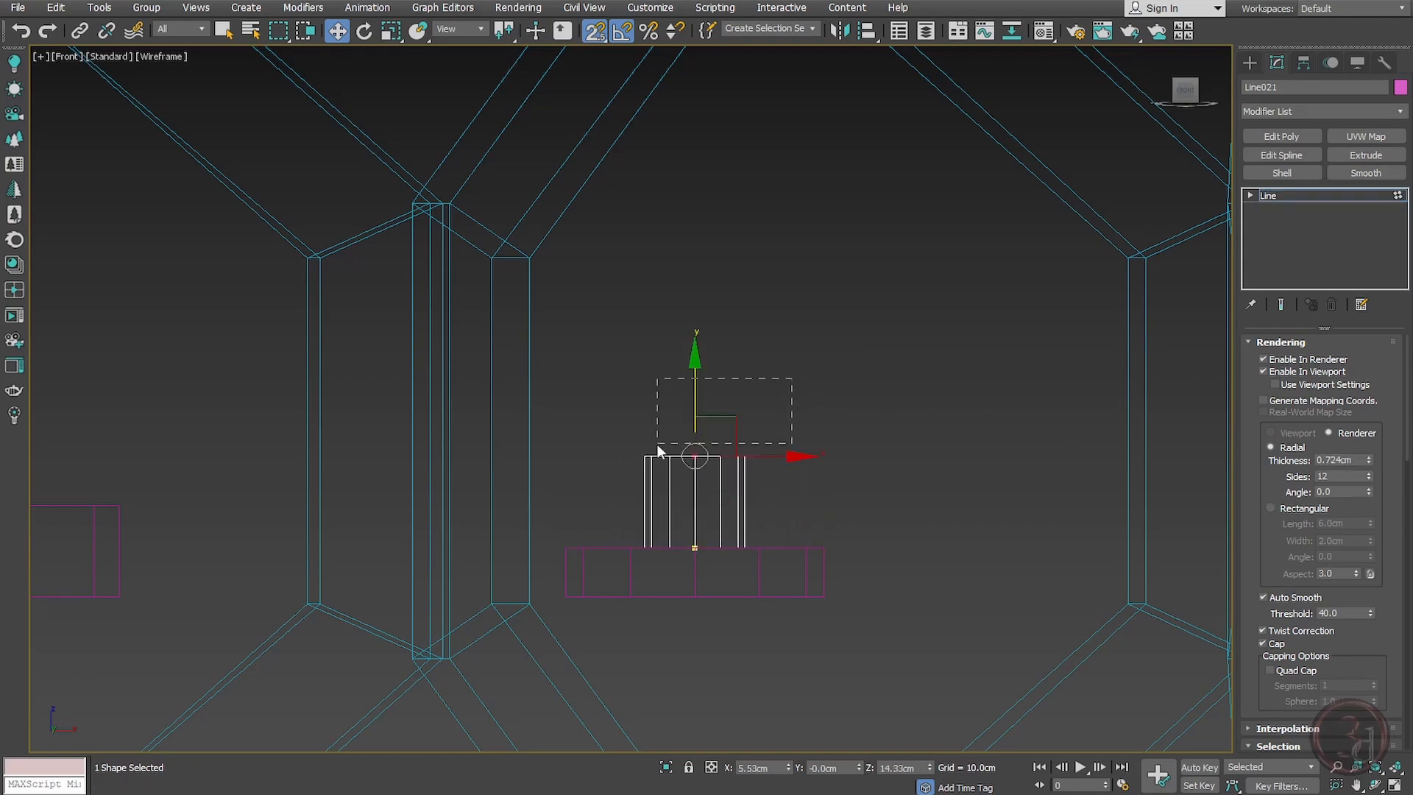
scroll(739, 476, down, 3)
drag(731, 437, 791, 349)
scroll(817, 359, down, 3)
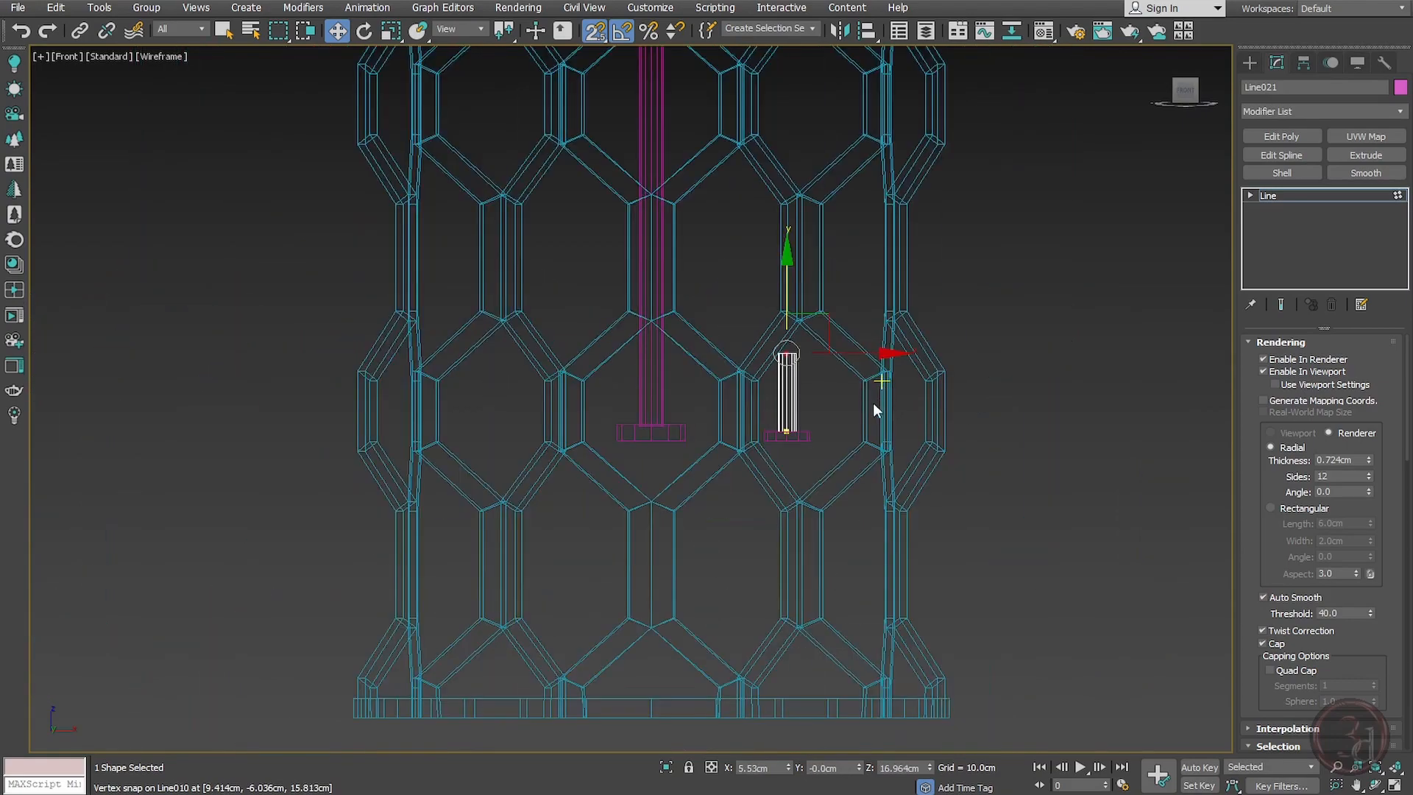
scroll(820, 390, up, 4)
key(1)
scroll(803, 377, up, 3)
Step: Start the Line tool and turn off Enable In Renderer and Enable In Viewport for new lines
right_click(783, 368)
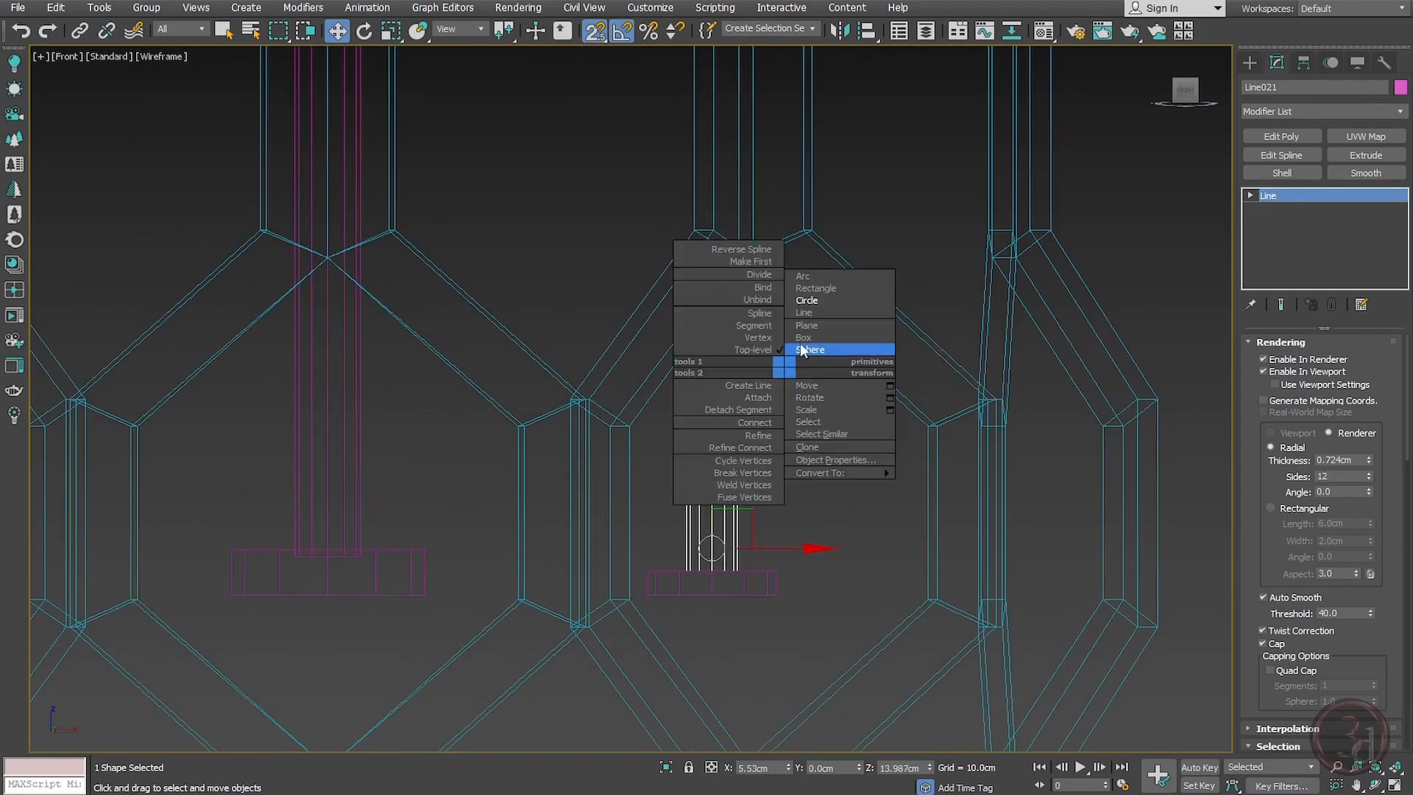
click(807, 314)
scroll(802, 316, up, 6)
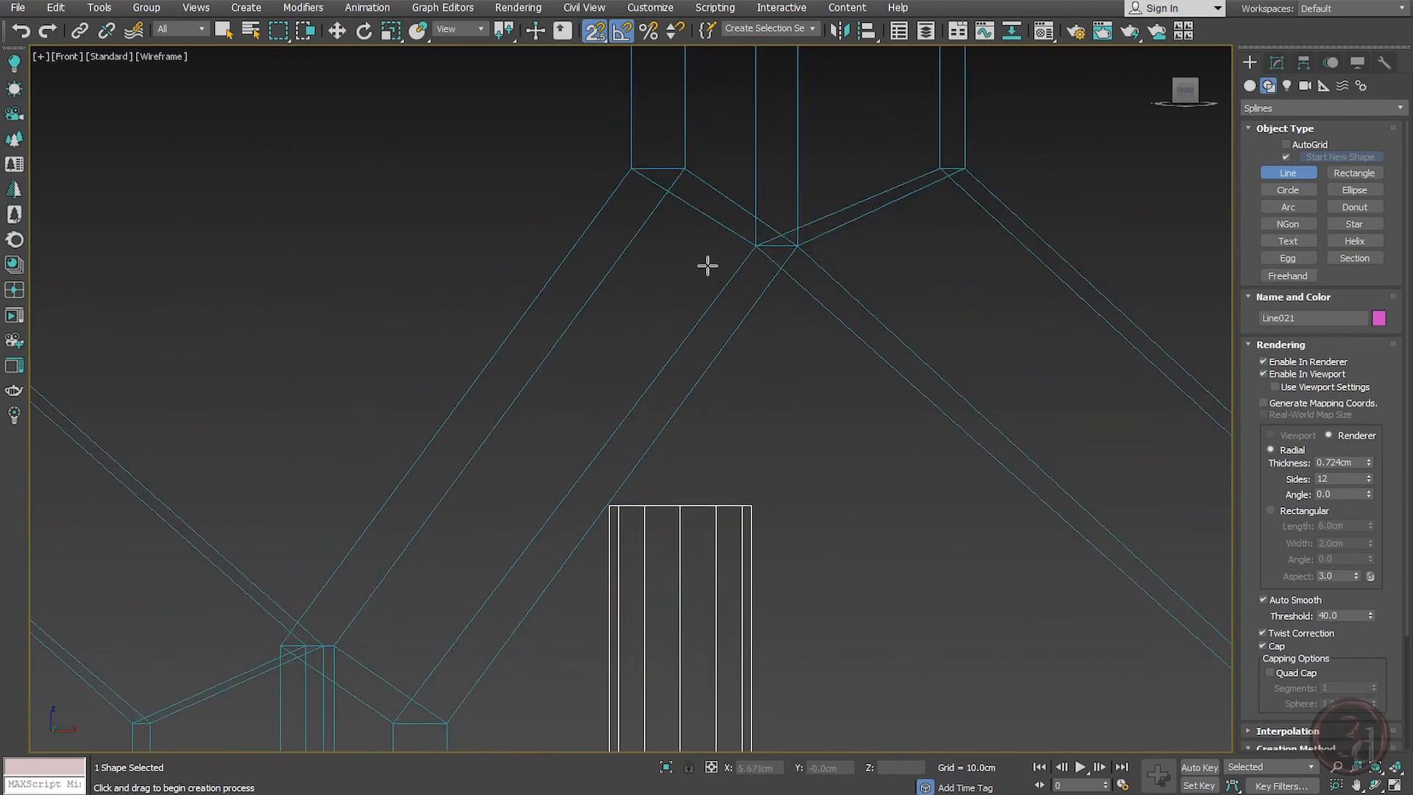
click(684, 214)
right_click(776, 294)
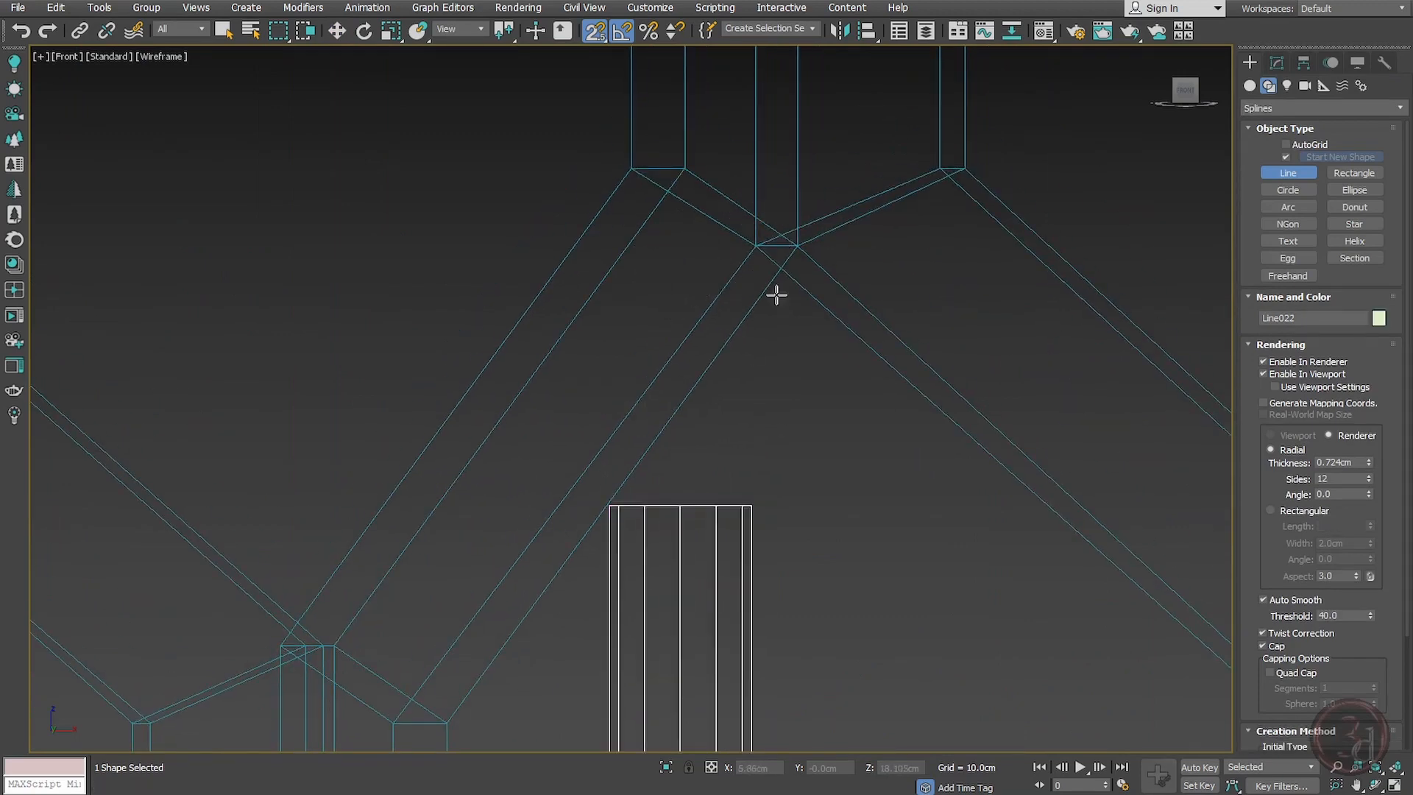
click(1272, 375)
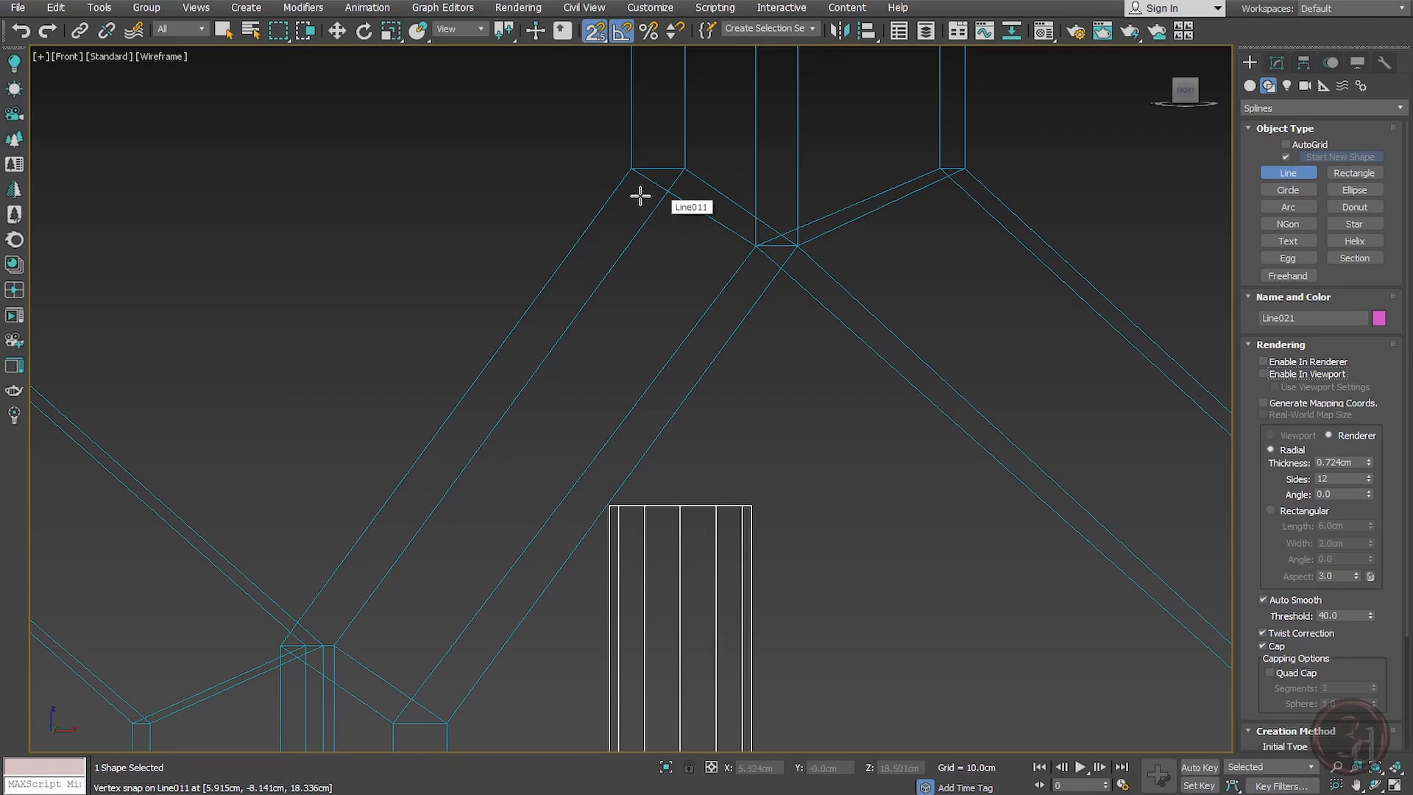
Step: Draw a bulb profile line from the shade's hexagon junction vertex down to the top of the end cap
click(662, 202)
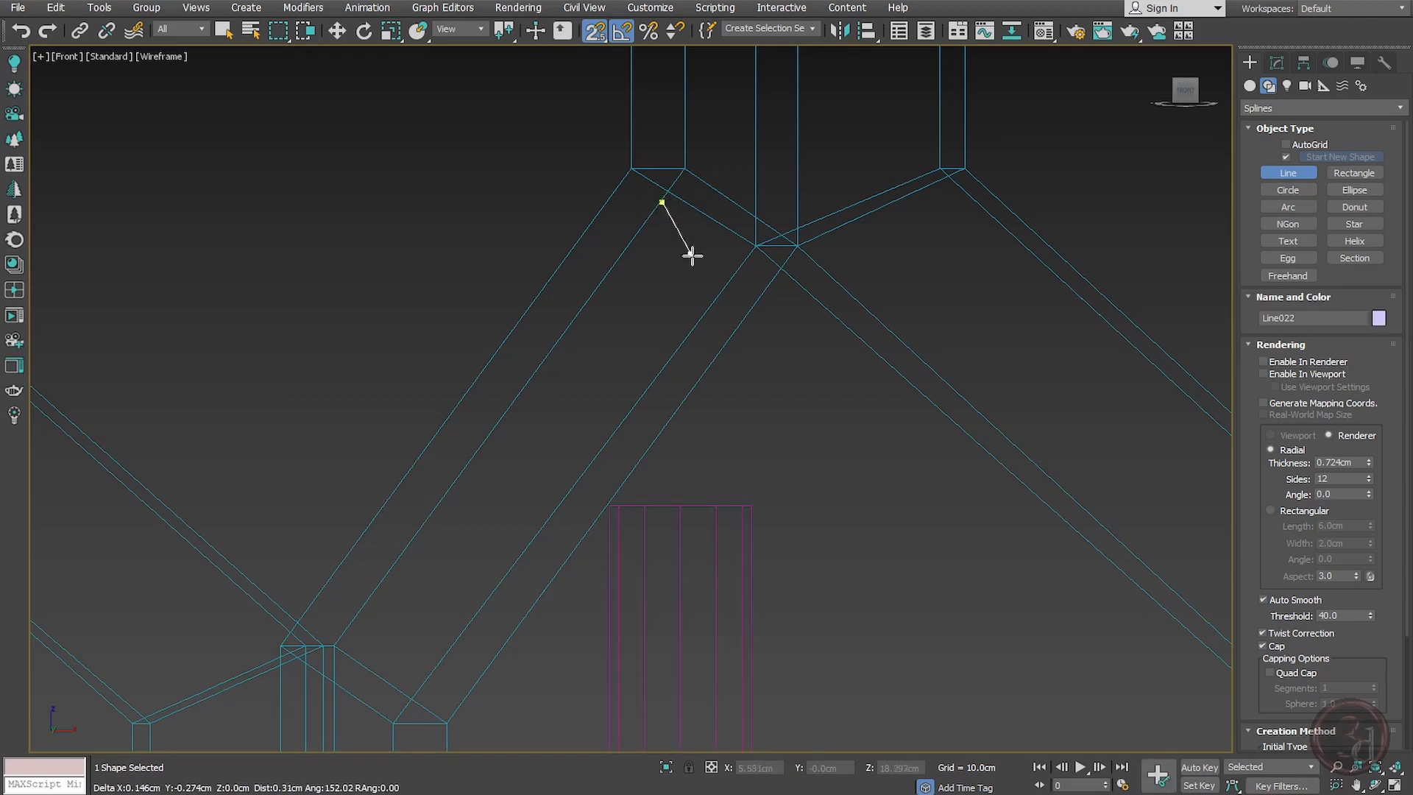
click(708, 273)
click(748, 349)
click(760, 420)
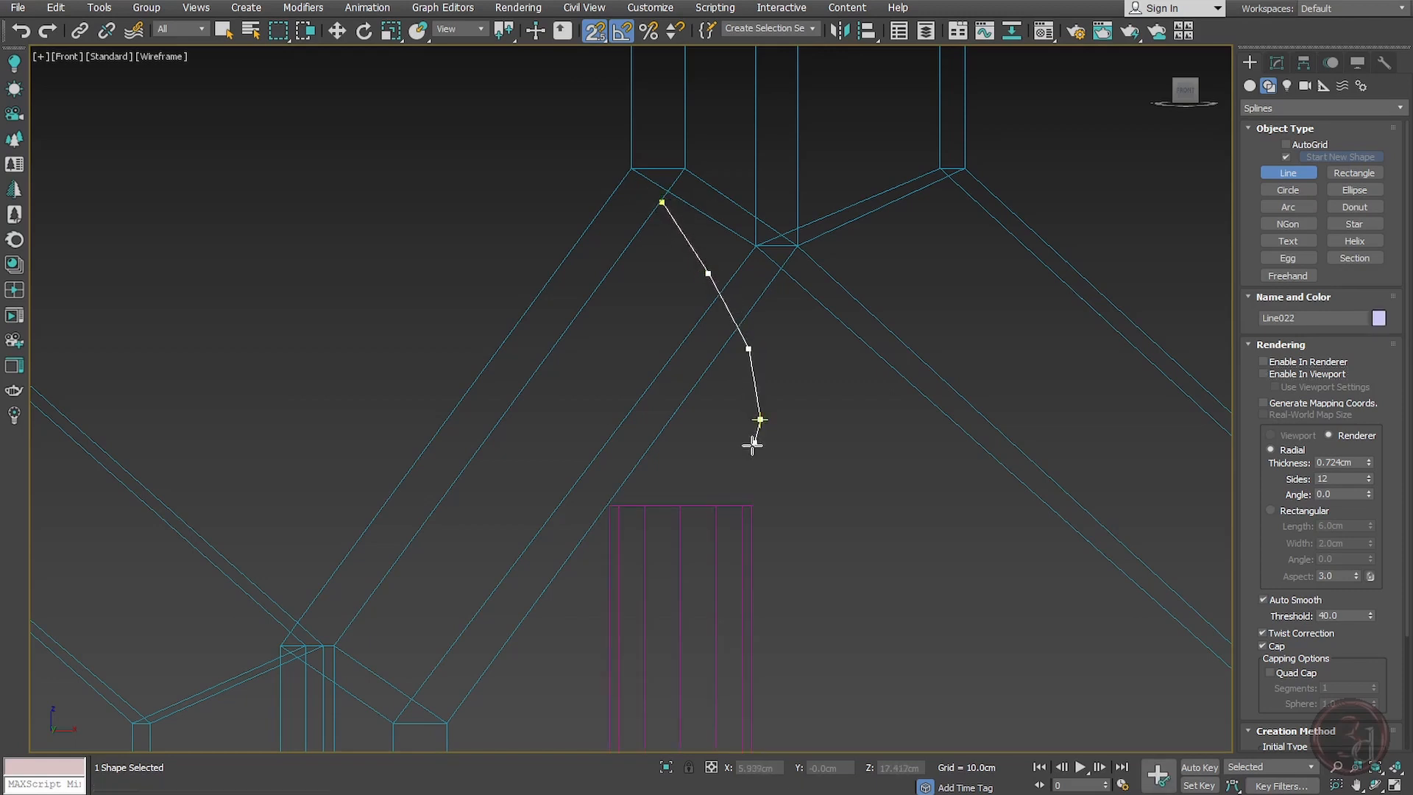
click(752, 472)
key(s)
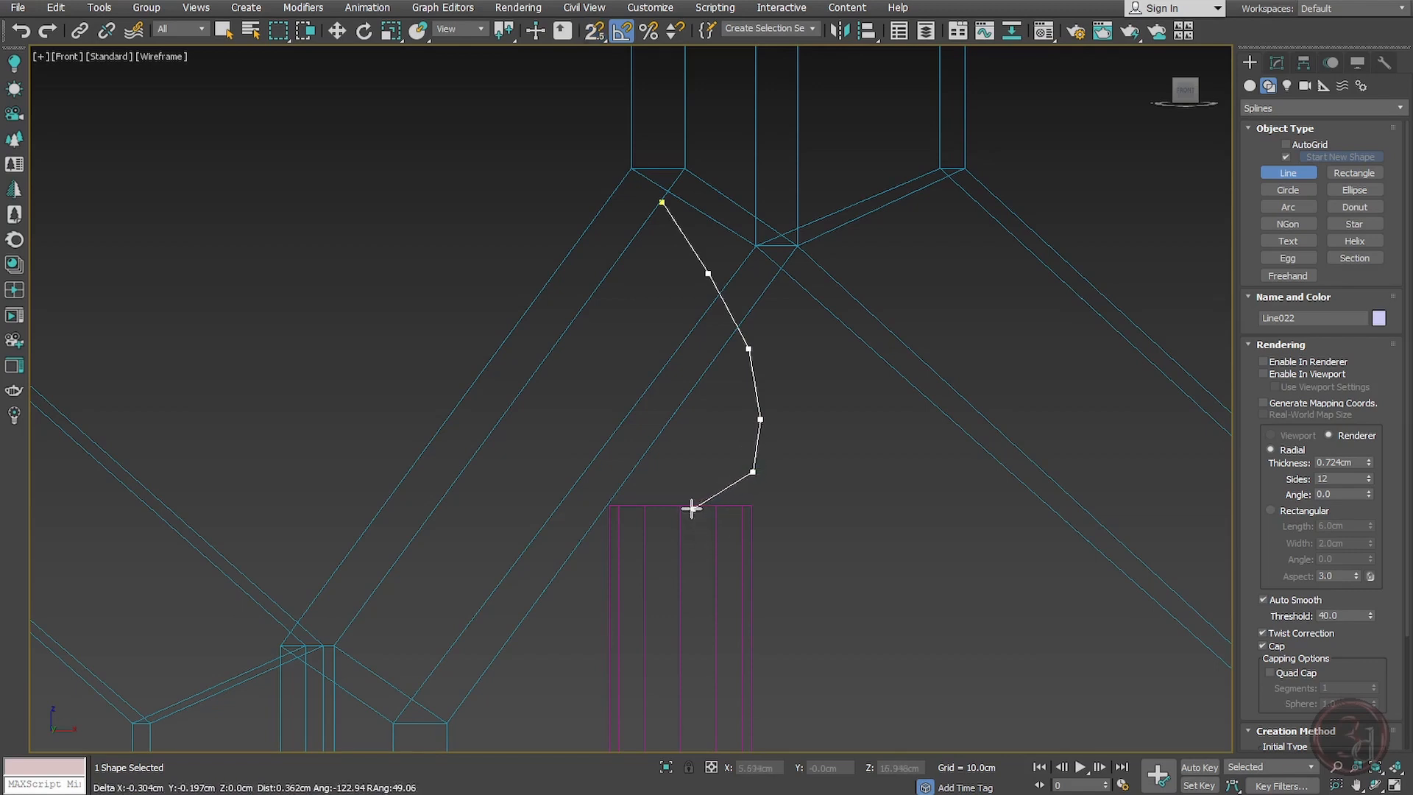
click(684, 507)
right_click(801, 509)
right_click(801, 509)
Step: Adjust the profile's vertices, snapping its bottom end vertex directly below the top vertex
key(1)
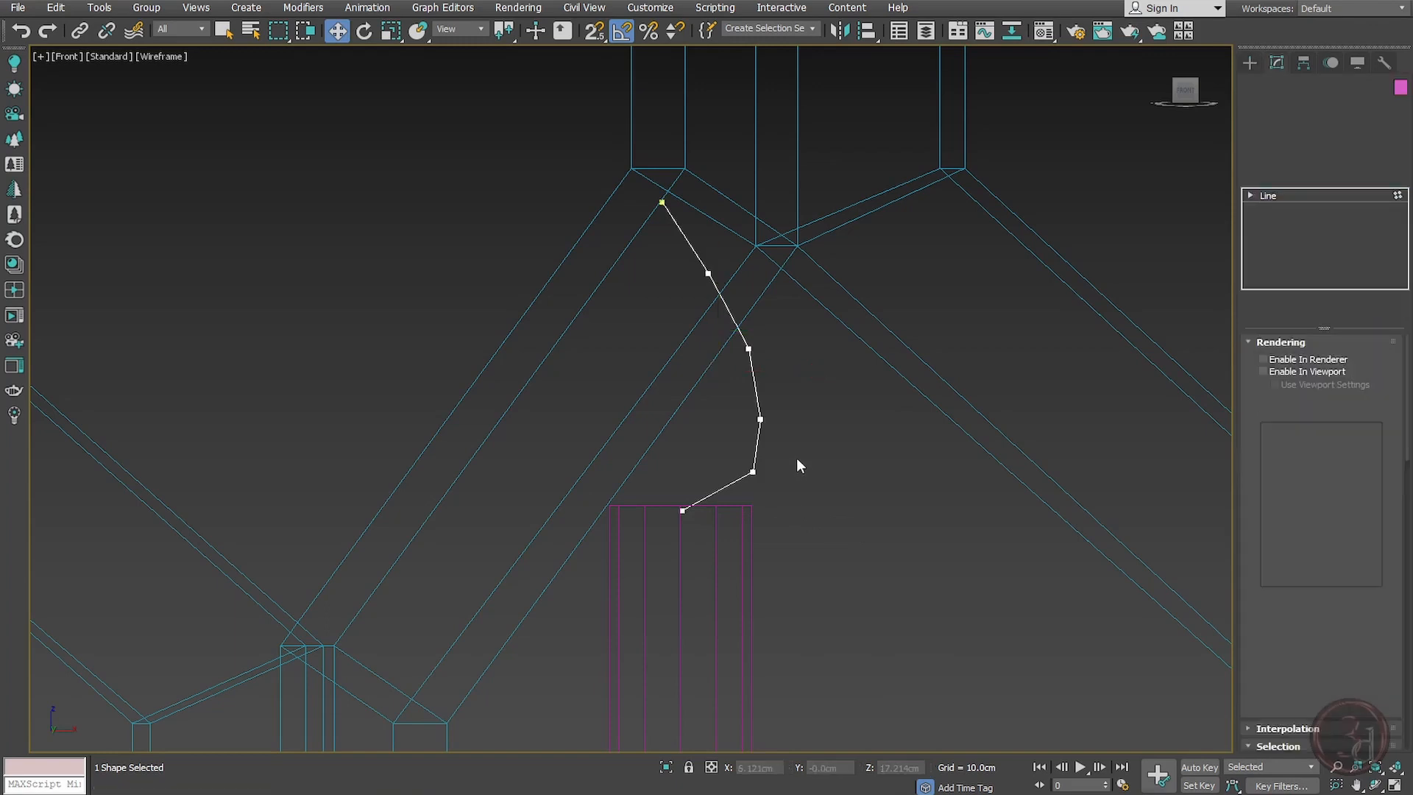
click(752, 471)
drag(785, 433, 779, 465)
key(1)
key(1)
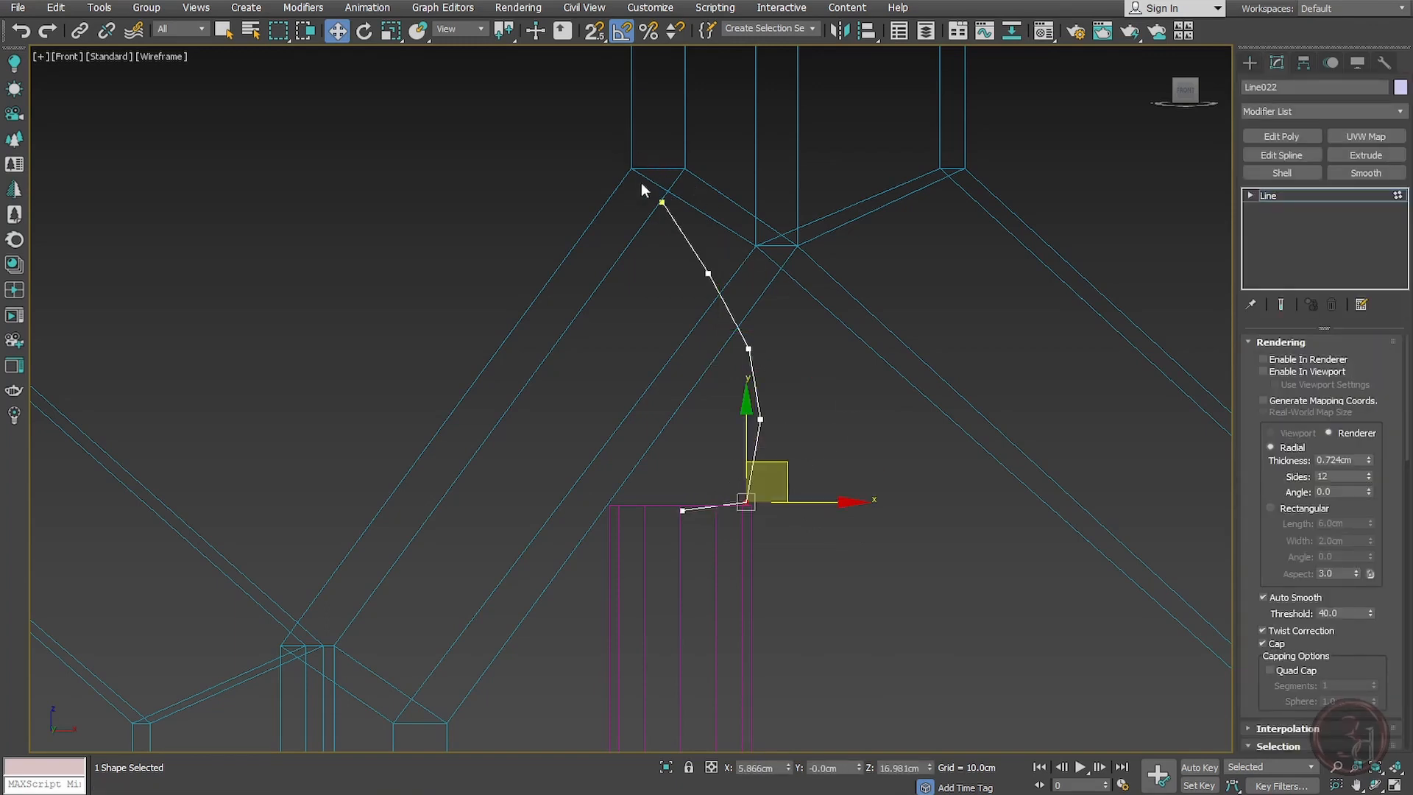
click(672, 224)
click(683, 510)
key(s)
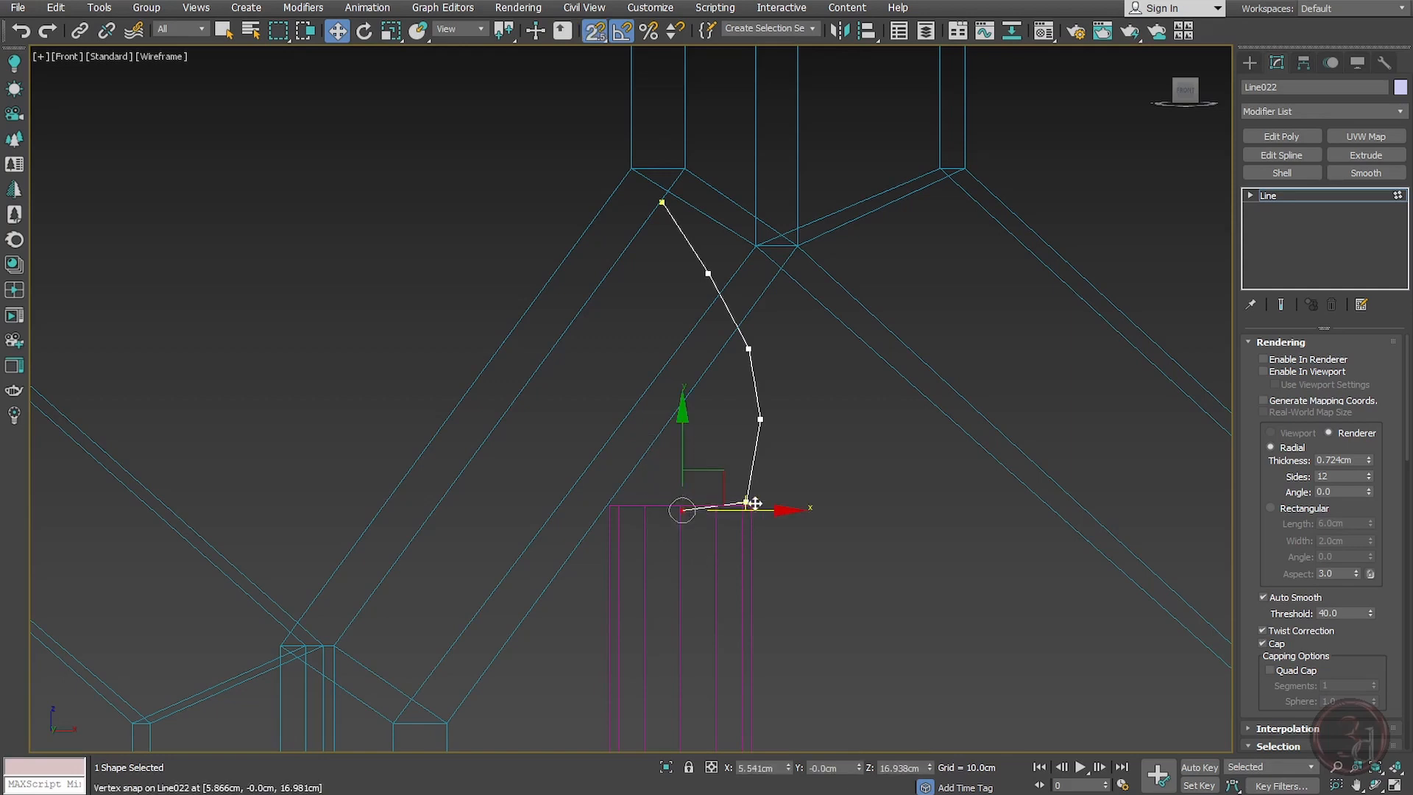
drag(683, 511, 662, 199)
key(1)
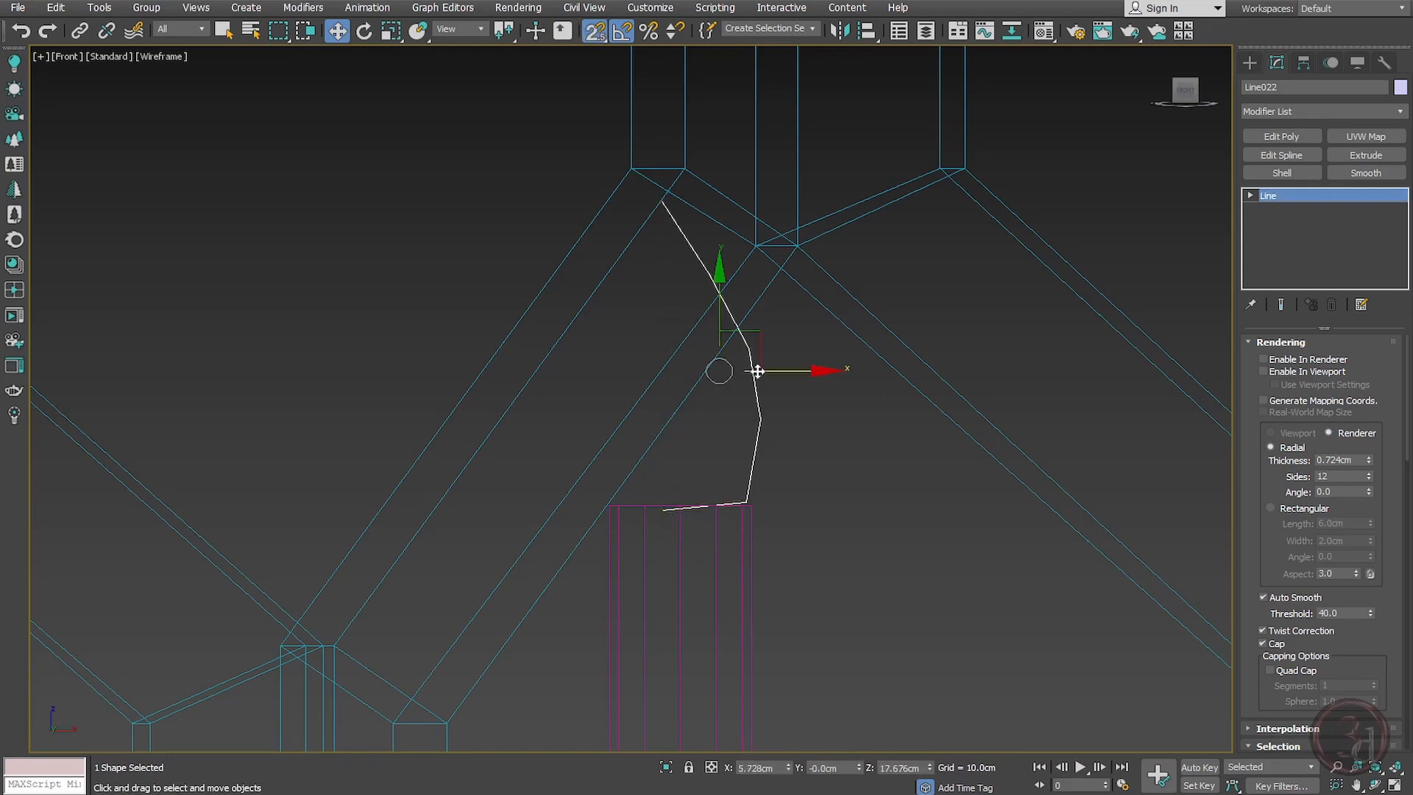
Step: Move the profile line into position above the end cap
middle_drag(830, 419, 837, 460)
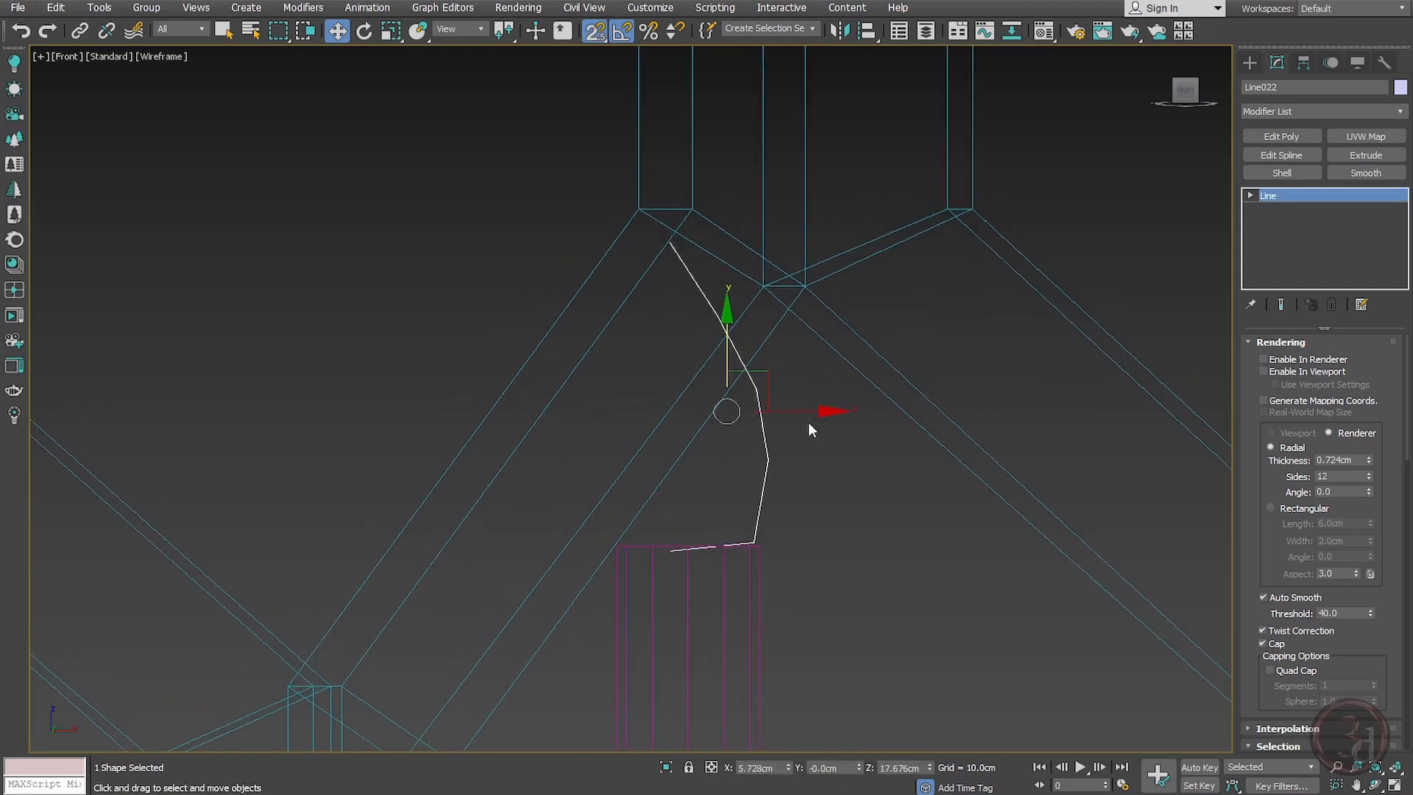
drag(795, 411, 685, 239)
middle_drag(649, 448, 669, 479)
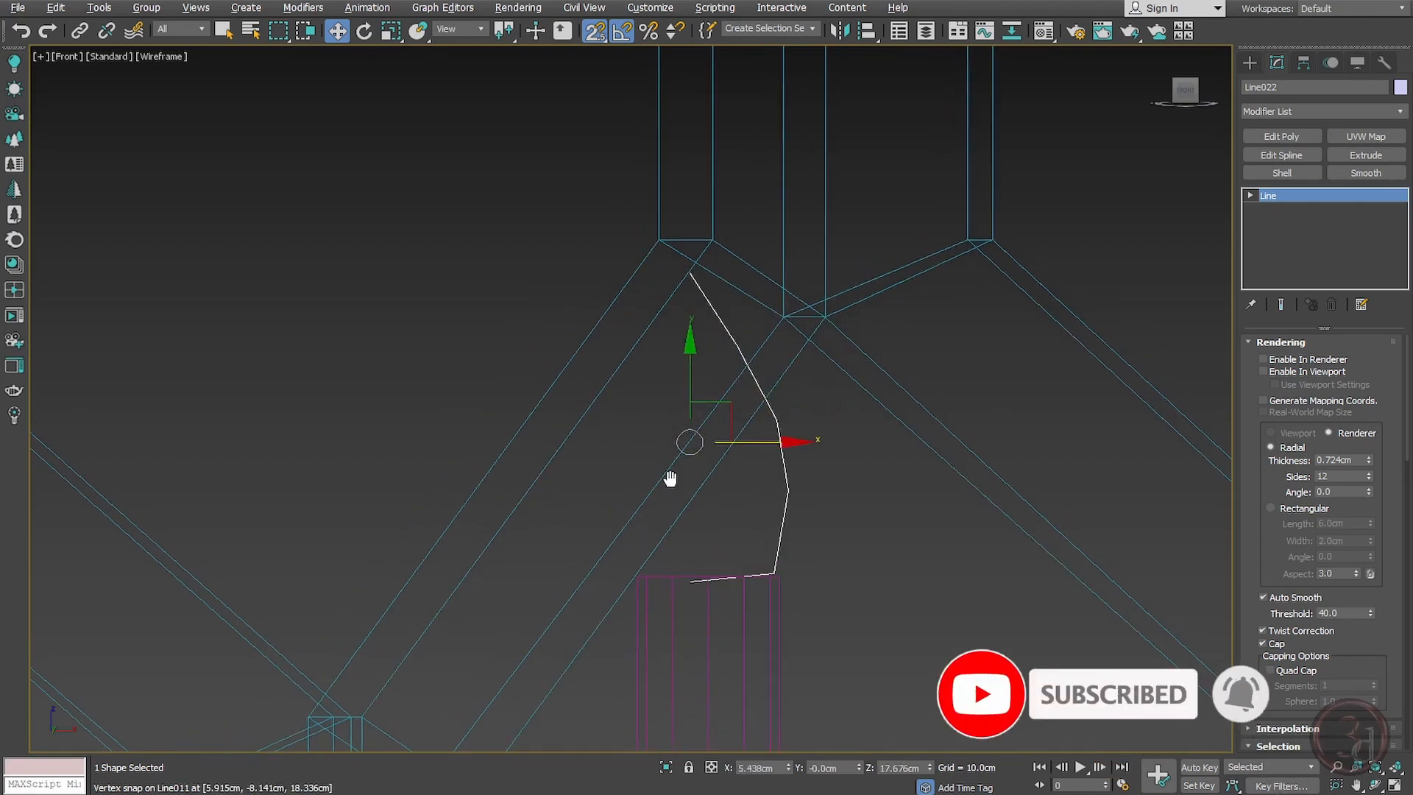
key(s)
drag(766, 442, 791, 442)
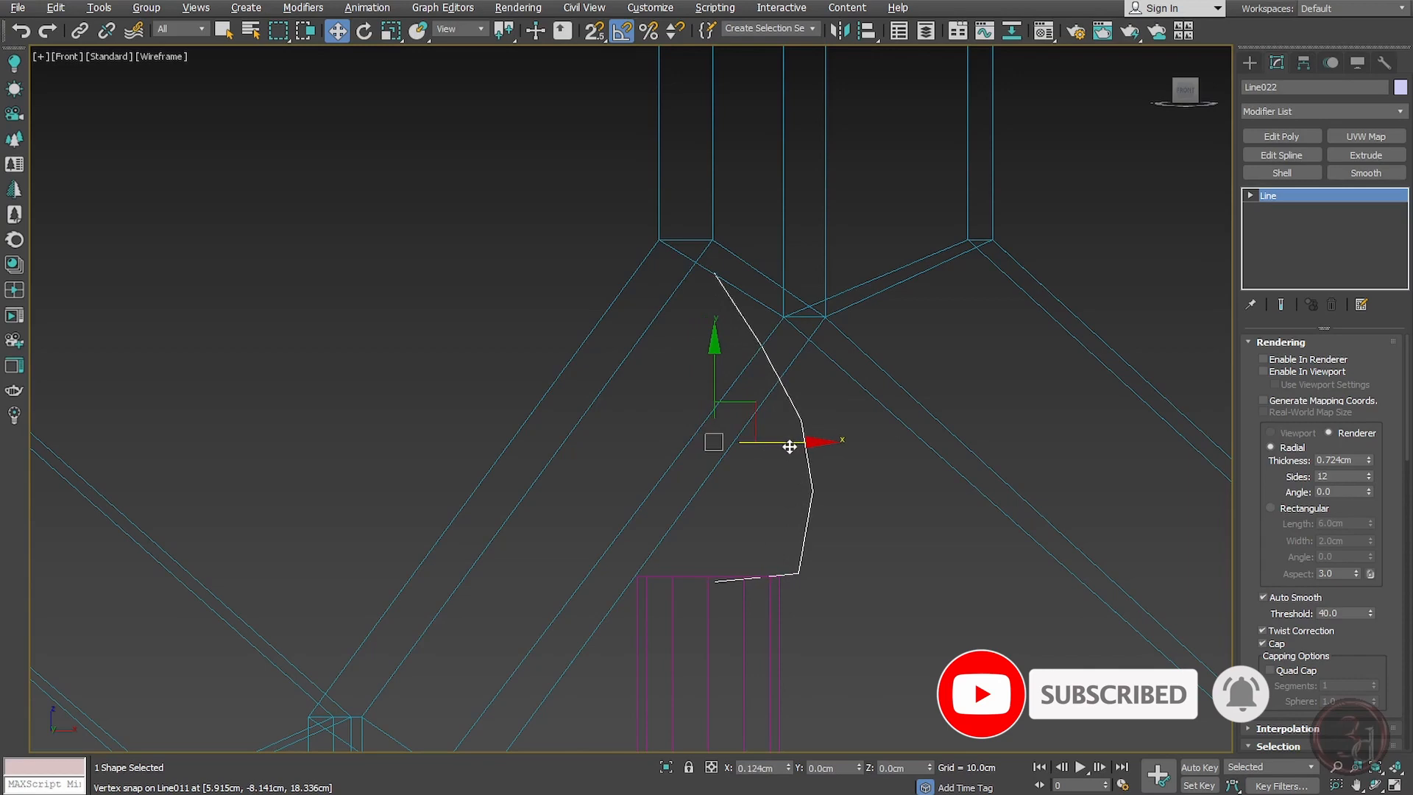
Step: Apply a Lathe modifier to the profile line
click(1401, 111)
key(l)
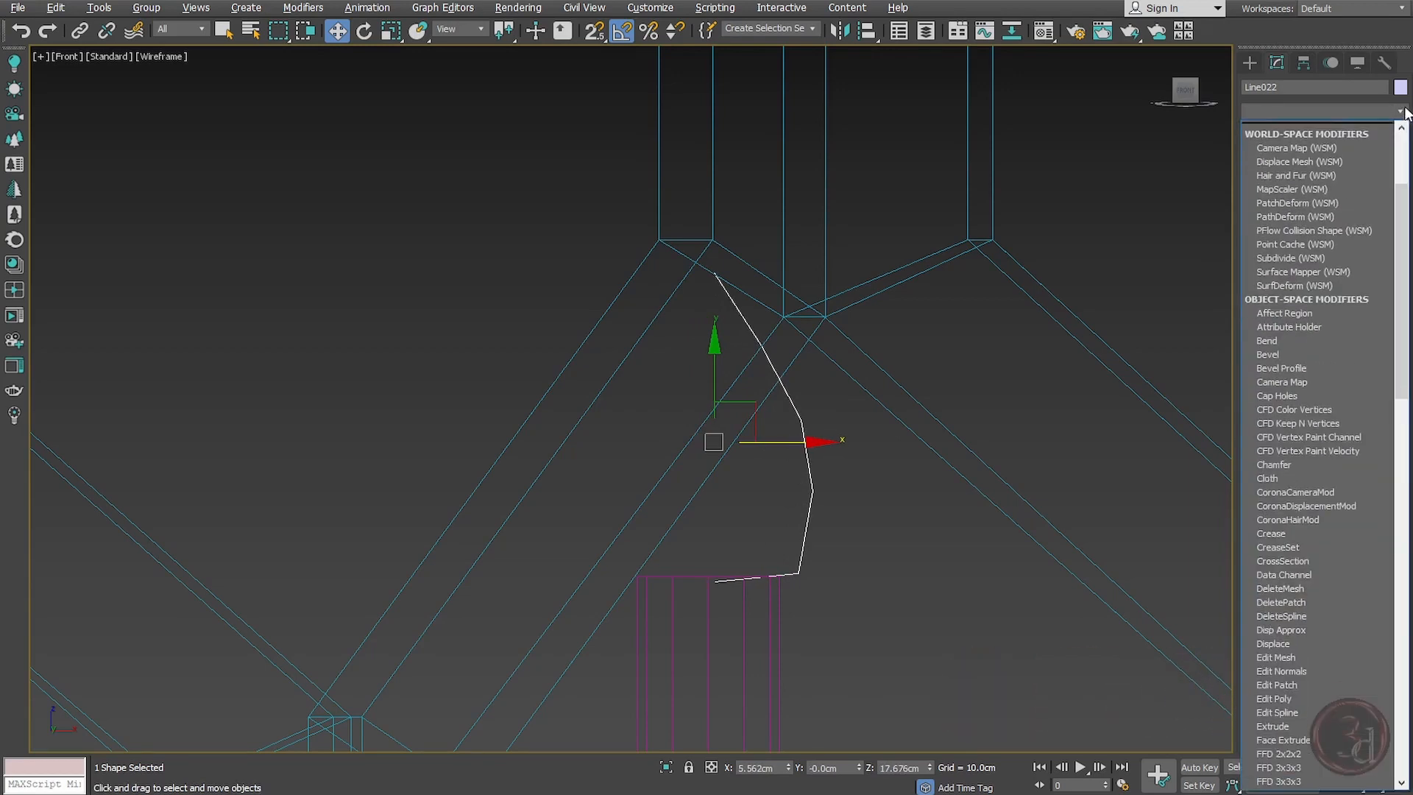
key(Return)
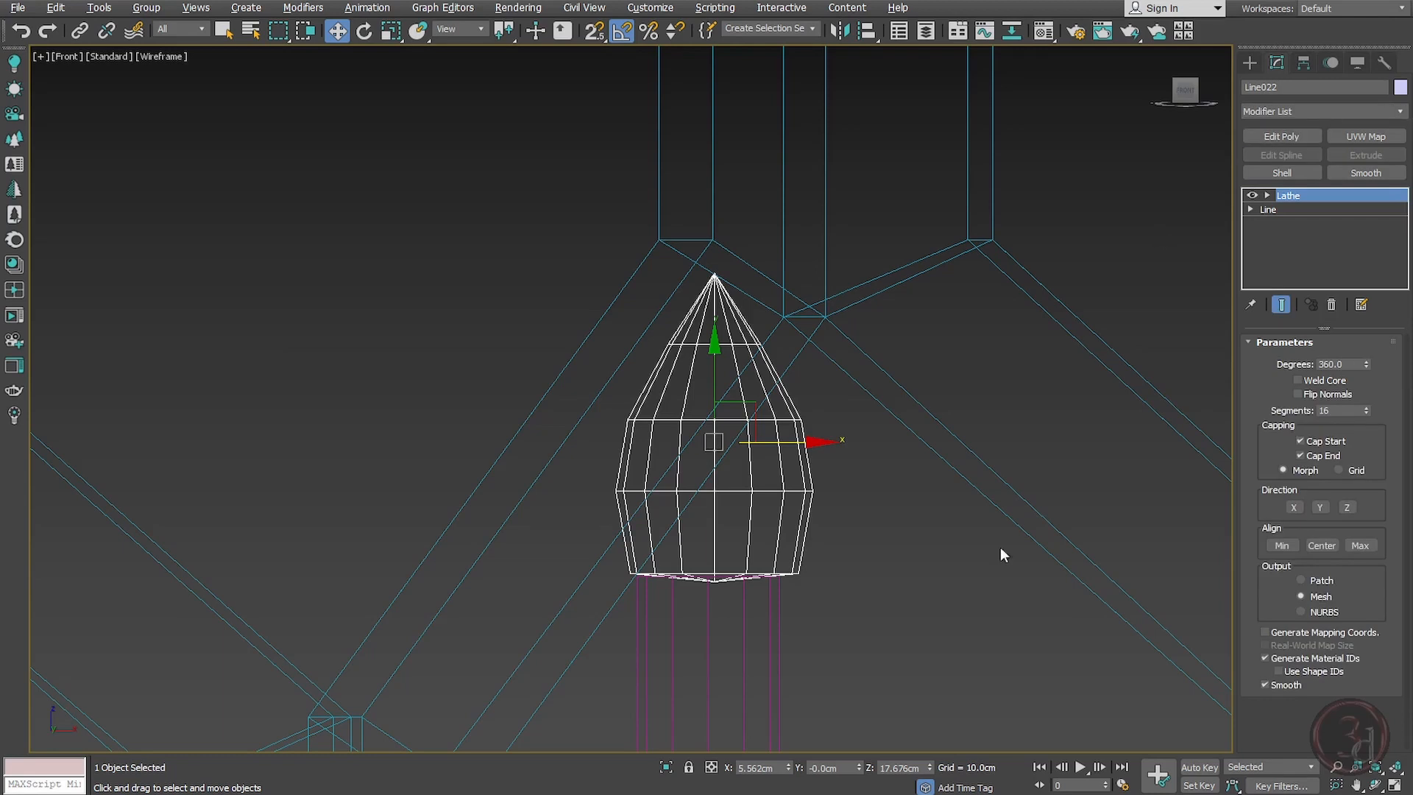
Step: Reshape the lathed bulb by moving profile vertices and converting one vertex to Smooth
scroll(794, 543, up, 2)
click(1291, 209)
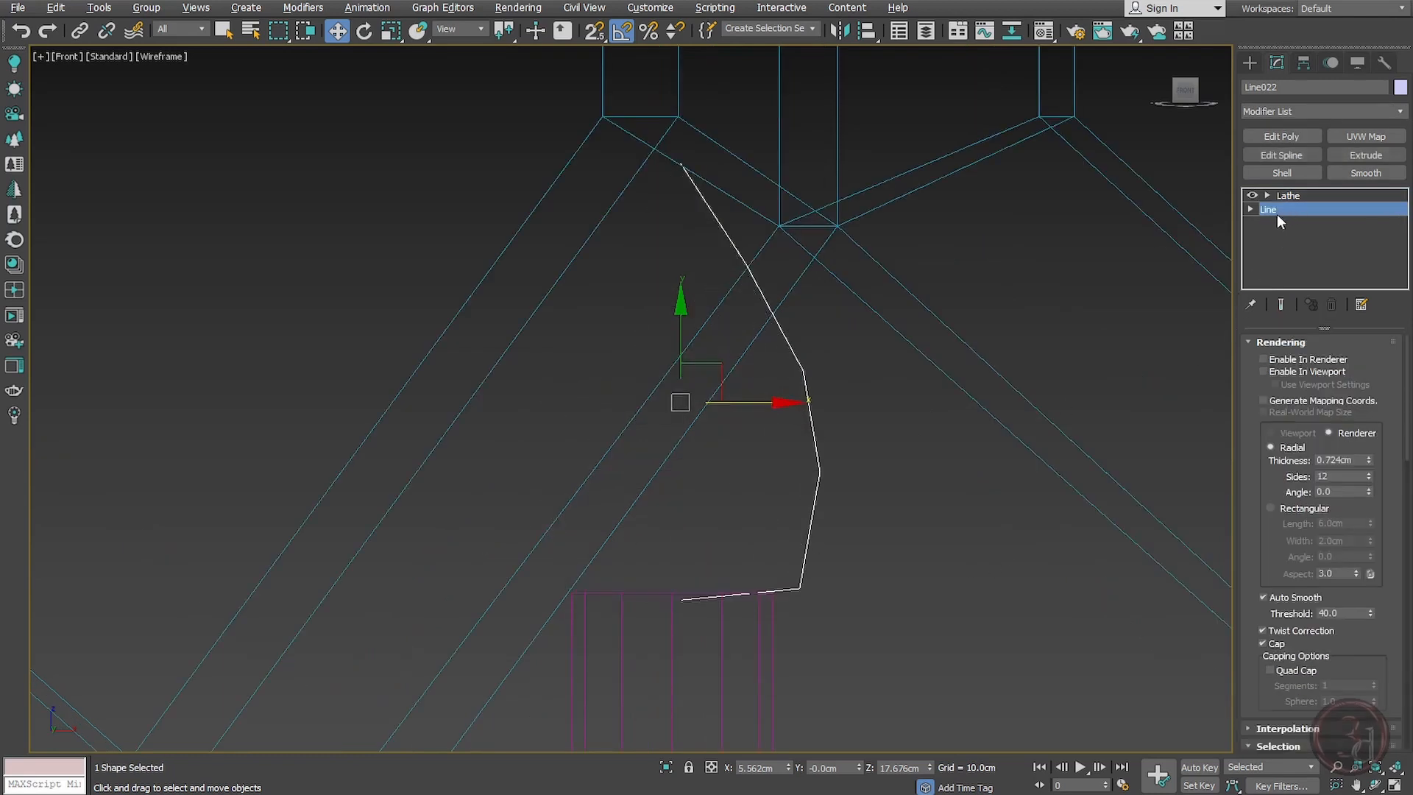
click(1282, 305)
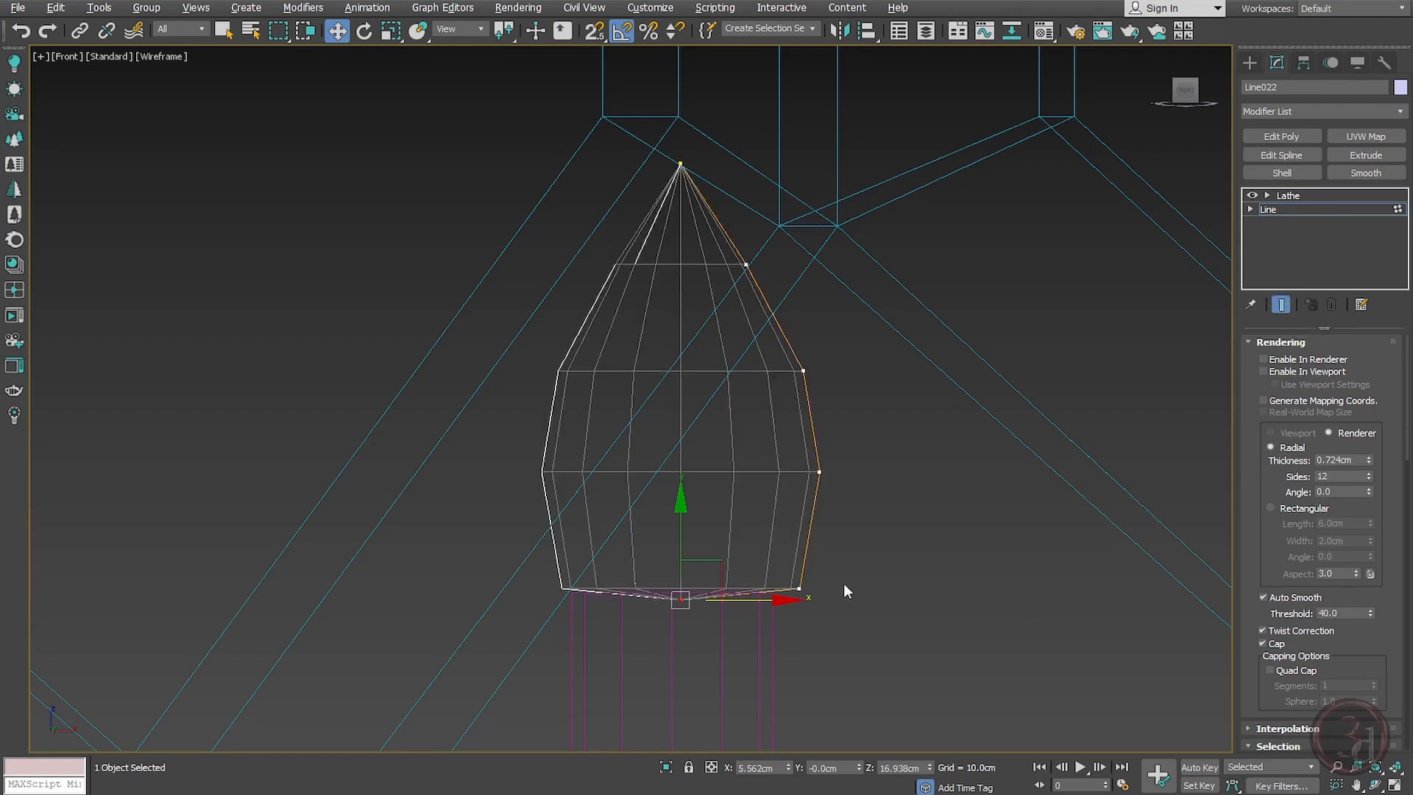
click(800, 588)
drag(860, 590, 820, 600)
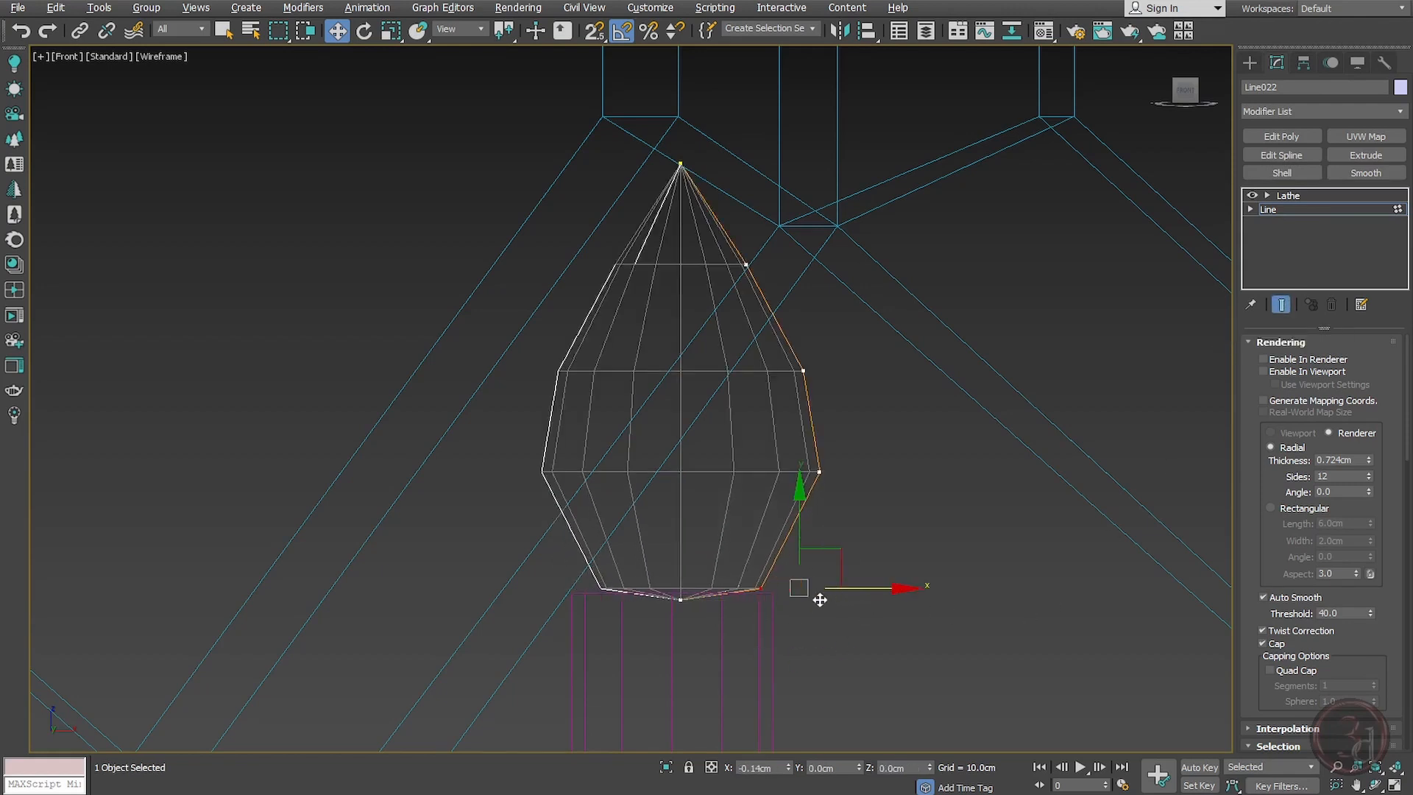
click(819, 471)
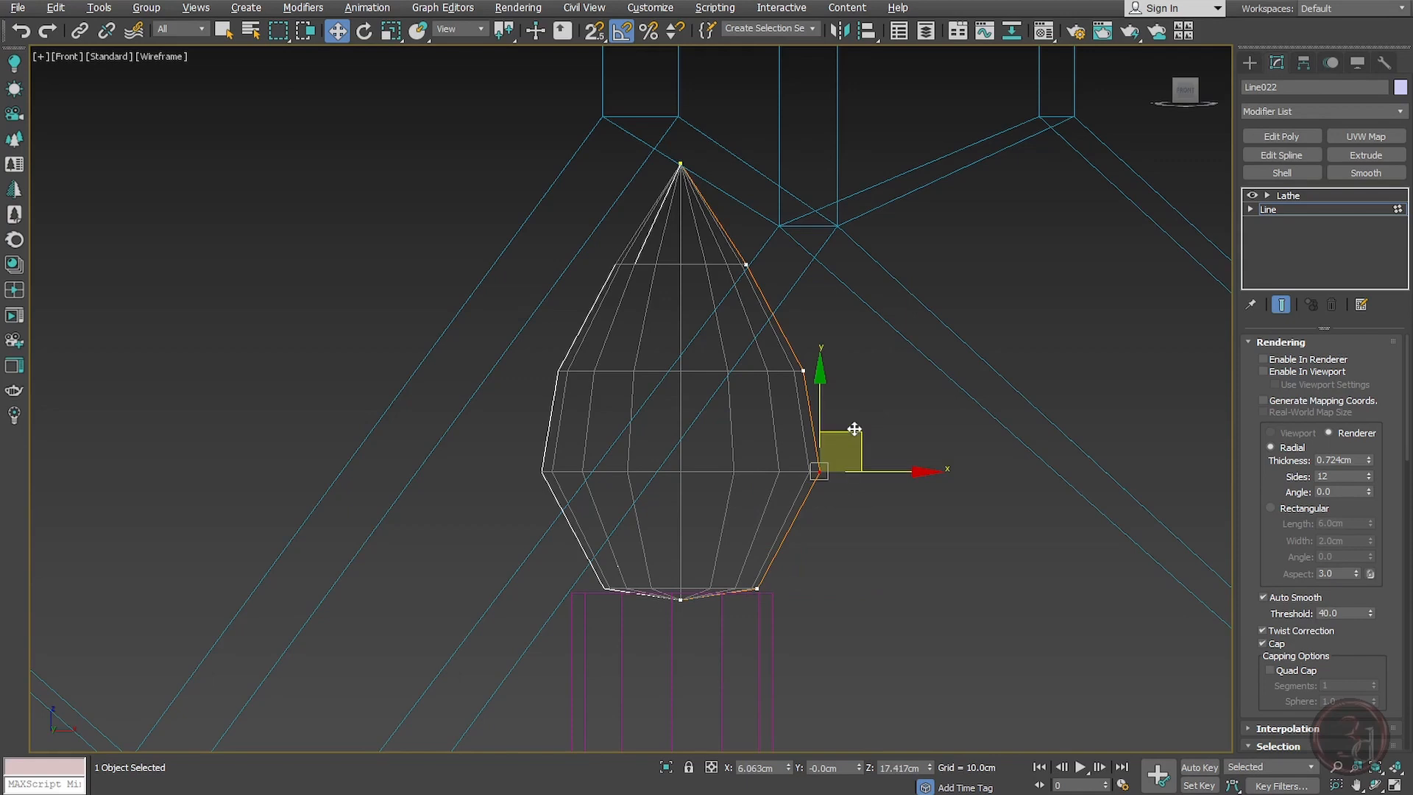
drag(855, 429, 845, 457)
right_click(861, 371)
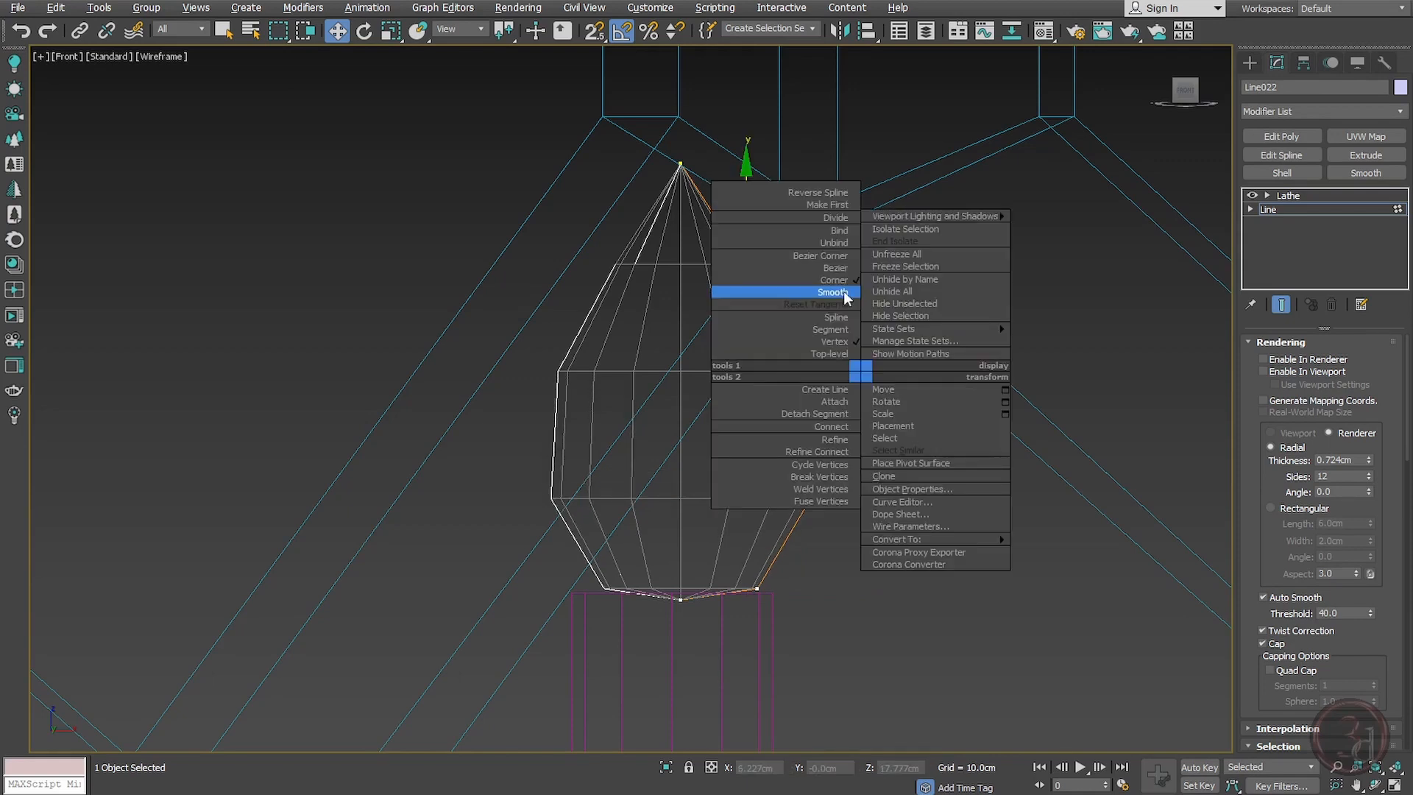
click(843, 292)
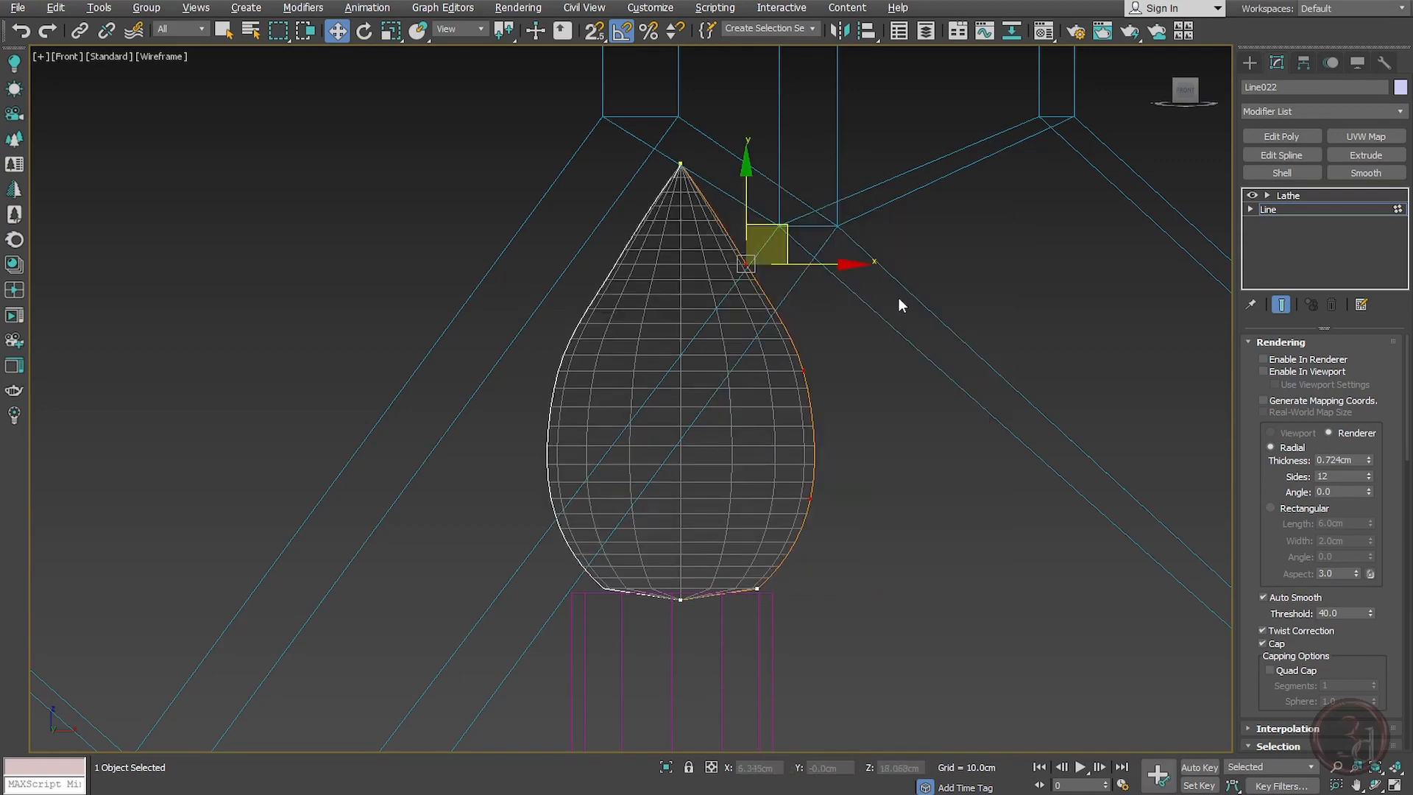
click(816, 370)
drag(826, 325, 832, 323)
key(1)
scroll(781, 396, down, 6)
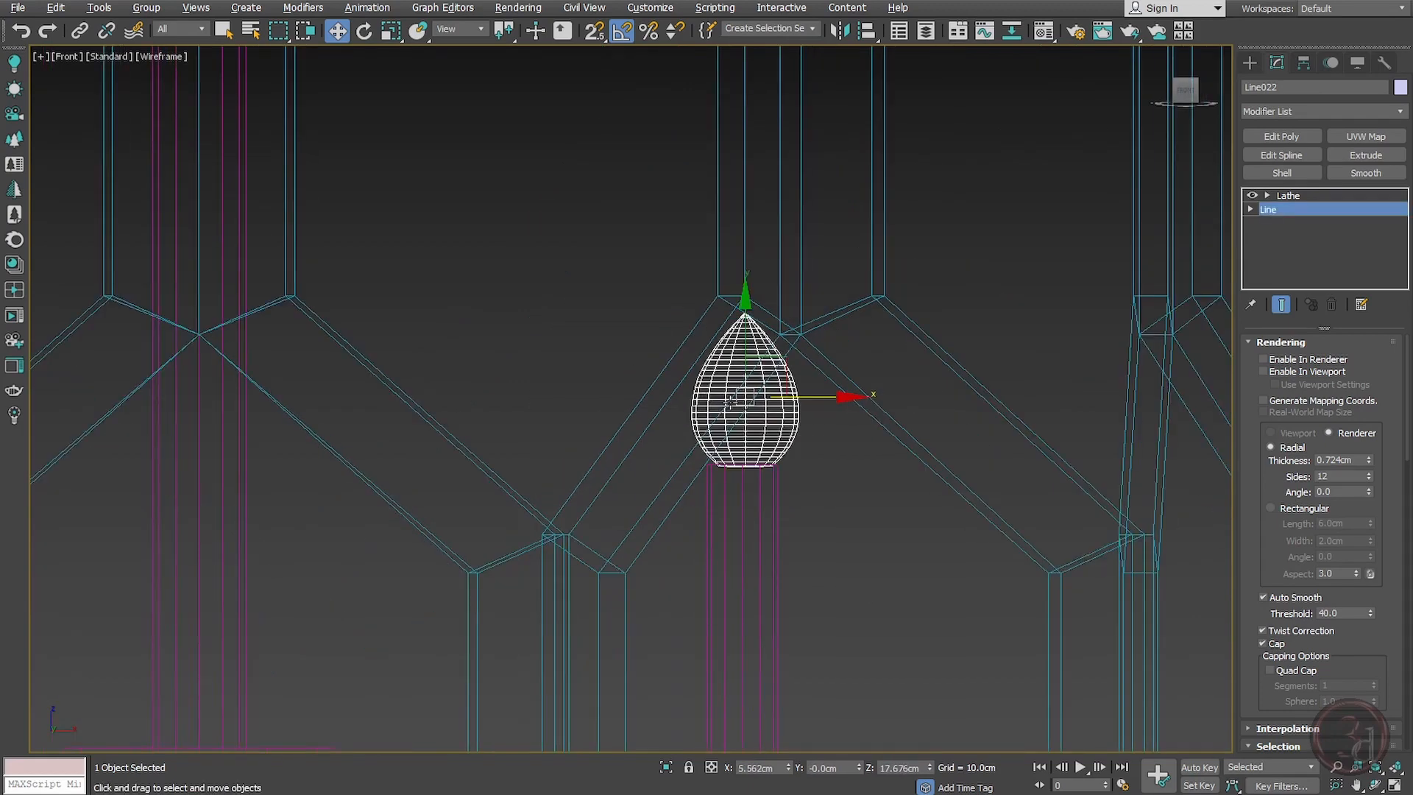
Step: Add a Shell modifier to the bulb and enable Weld Core on its Lathe
key(p)
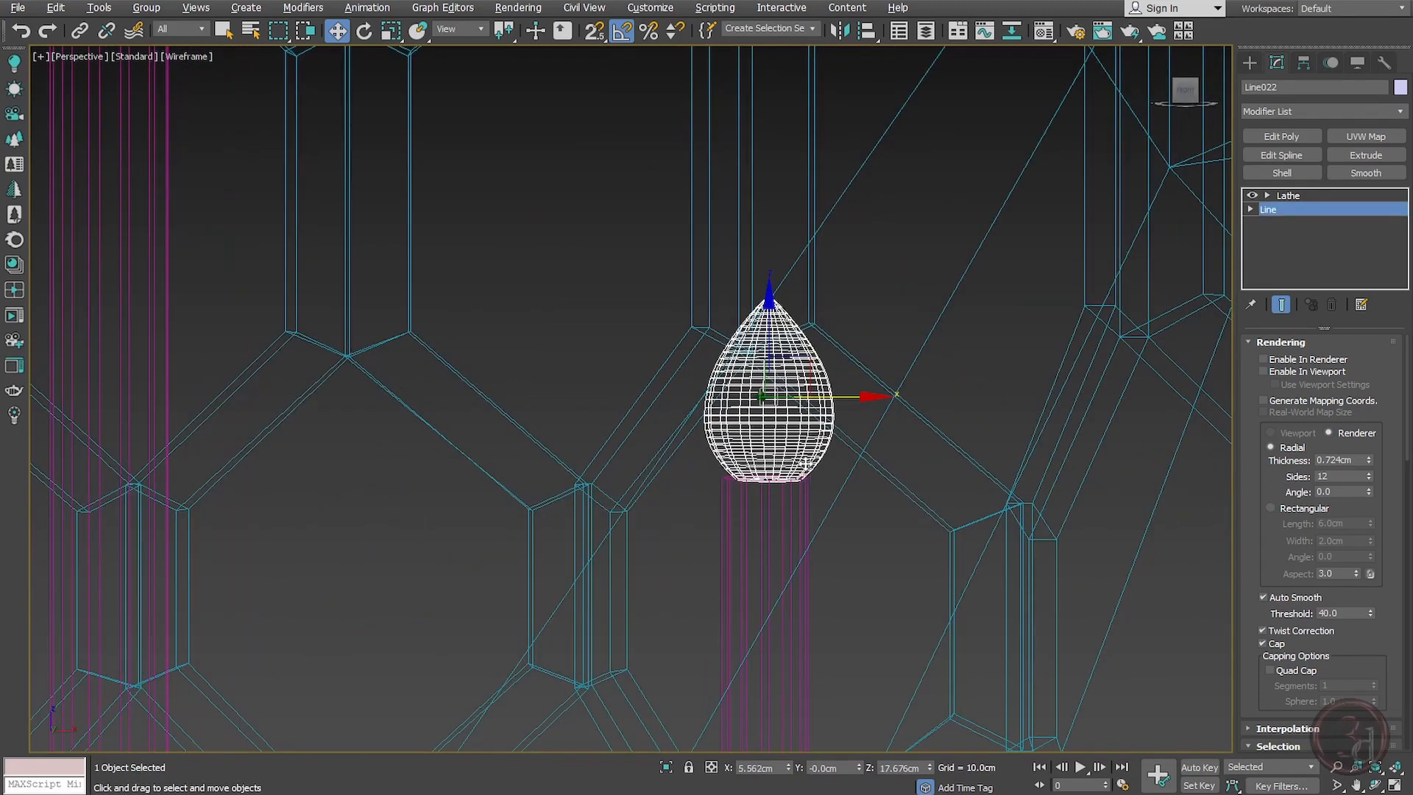
key(F3)
key(z)
alt+middle_drag(754, 521, 758, 555)
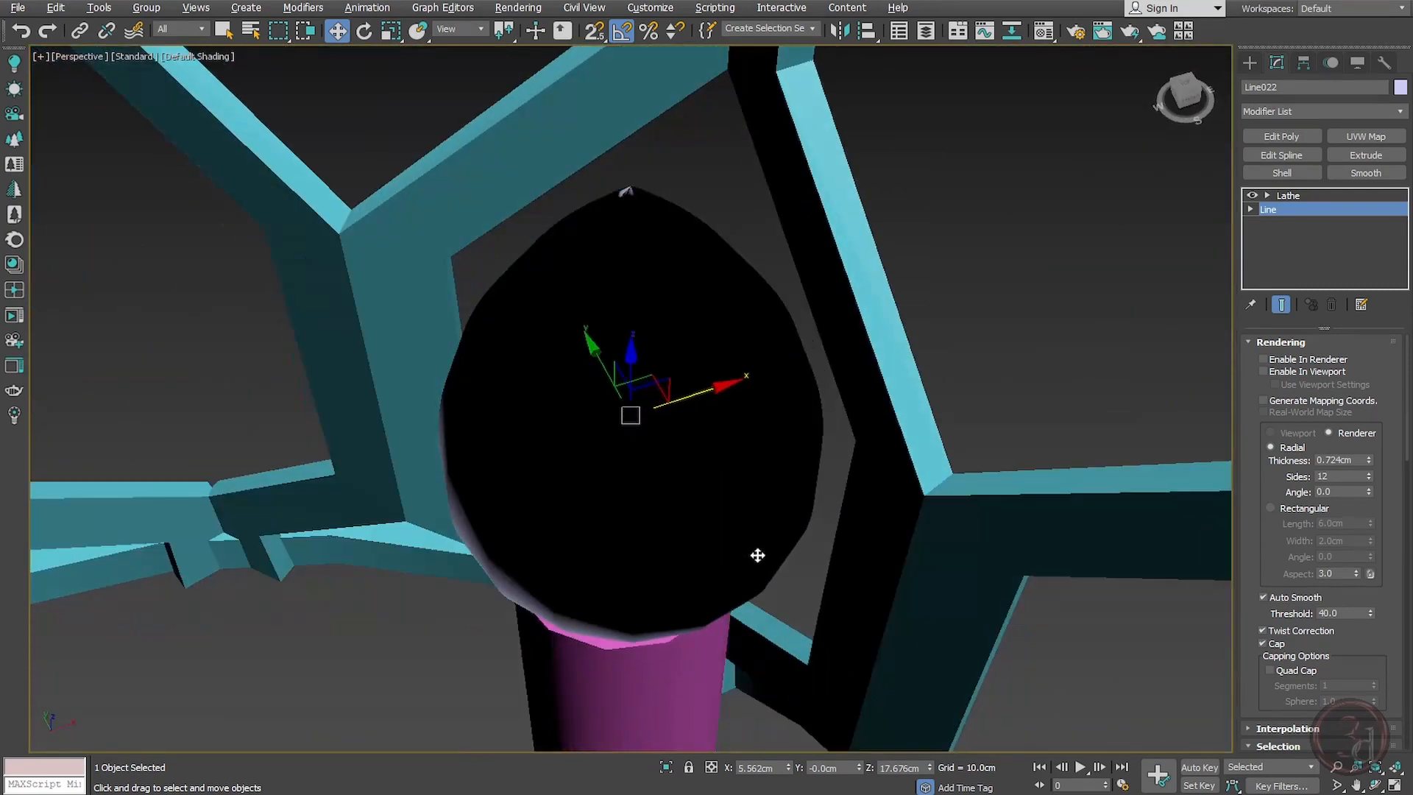
click(1298, 195)
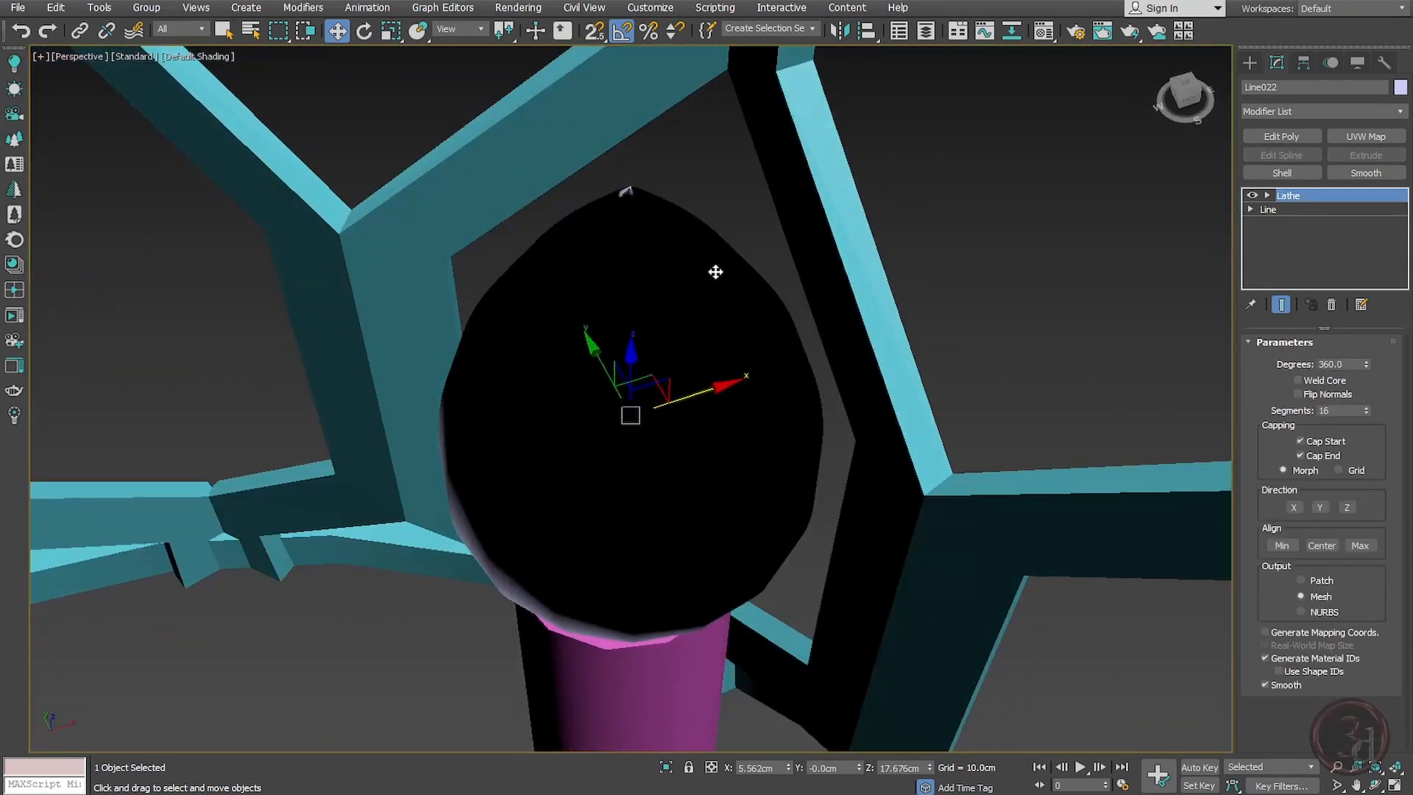
click(1281, 173)
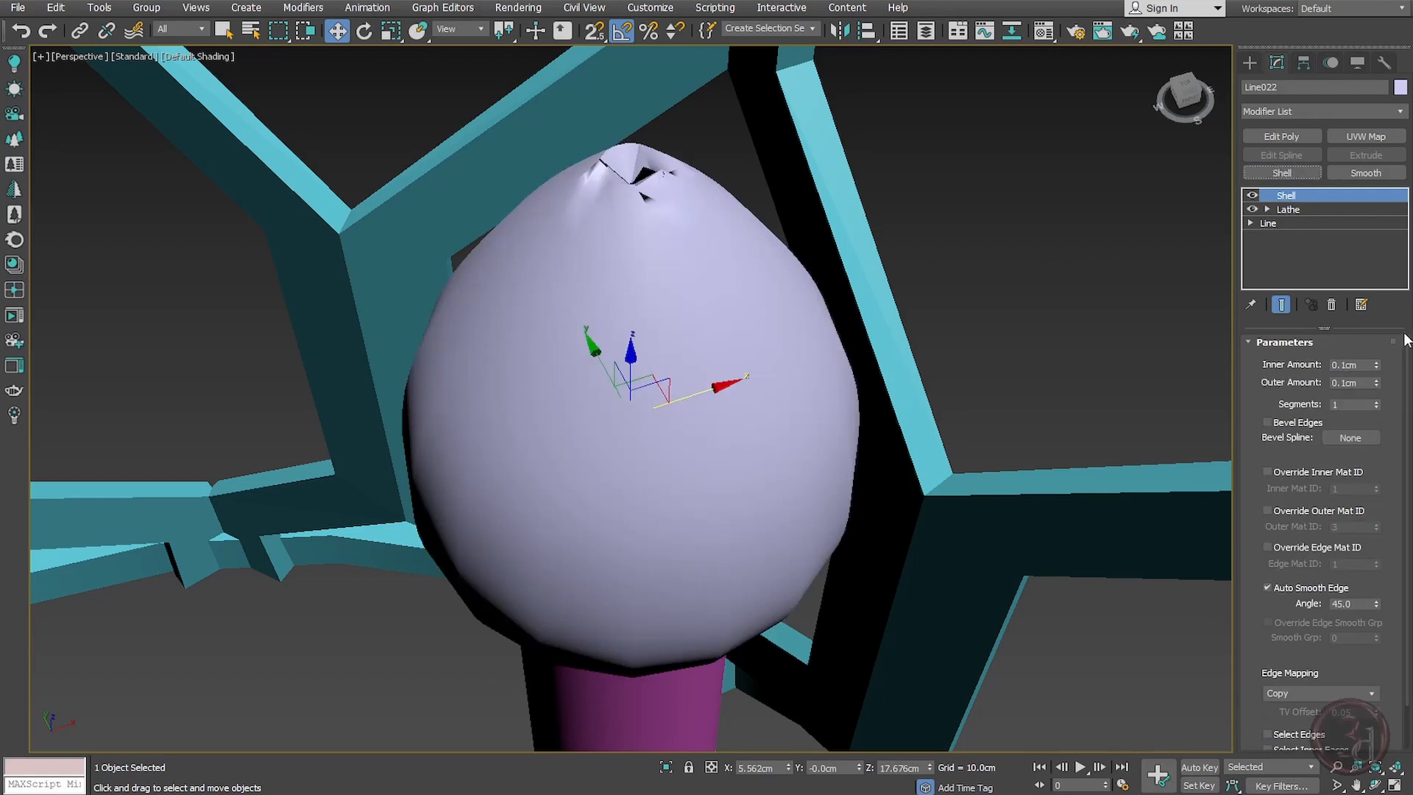
click(1304, 209)
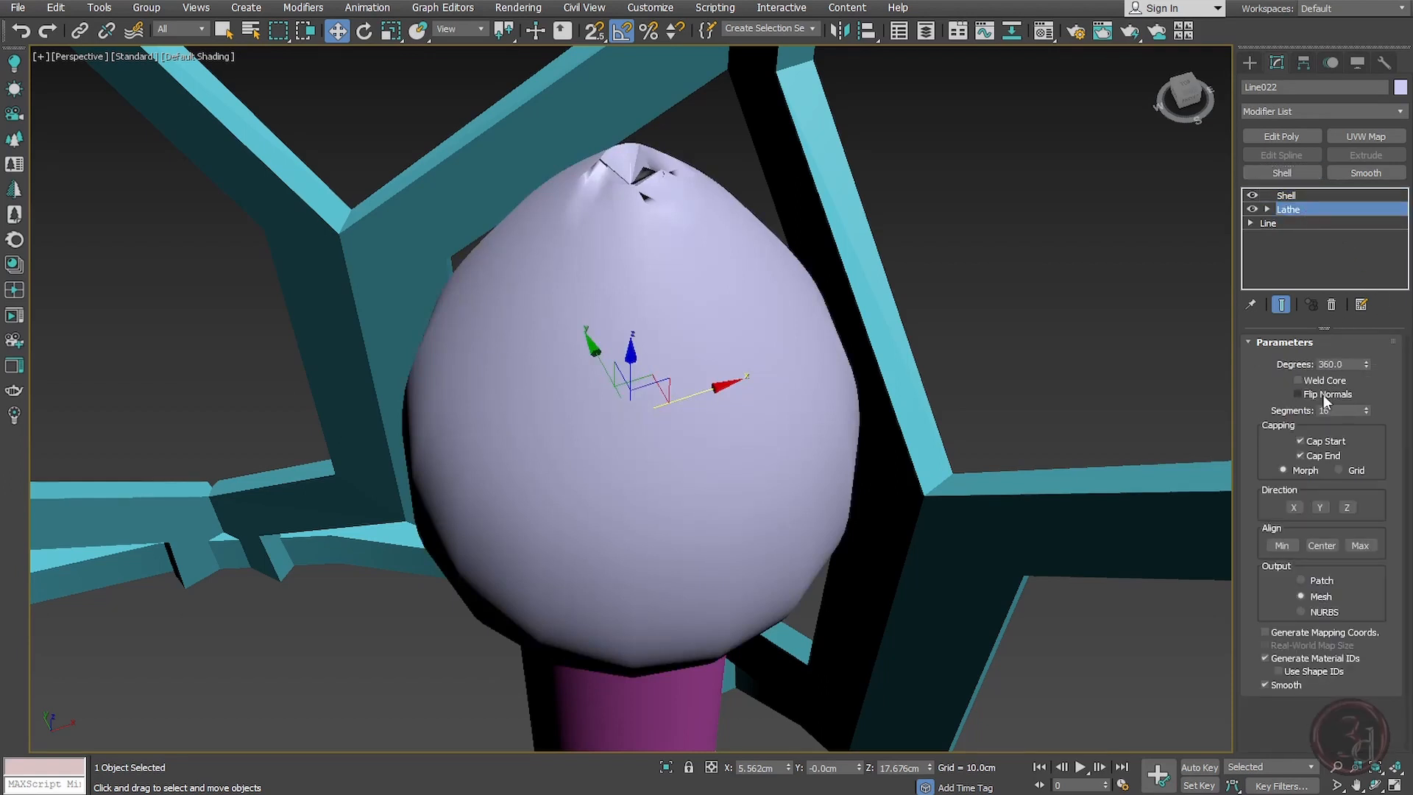
click(1299, 379)
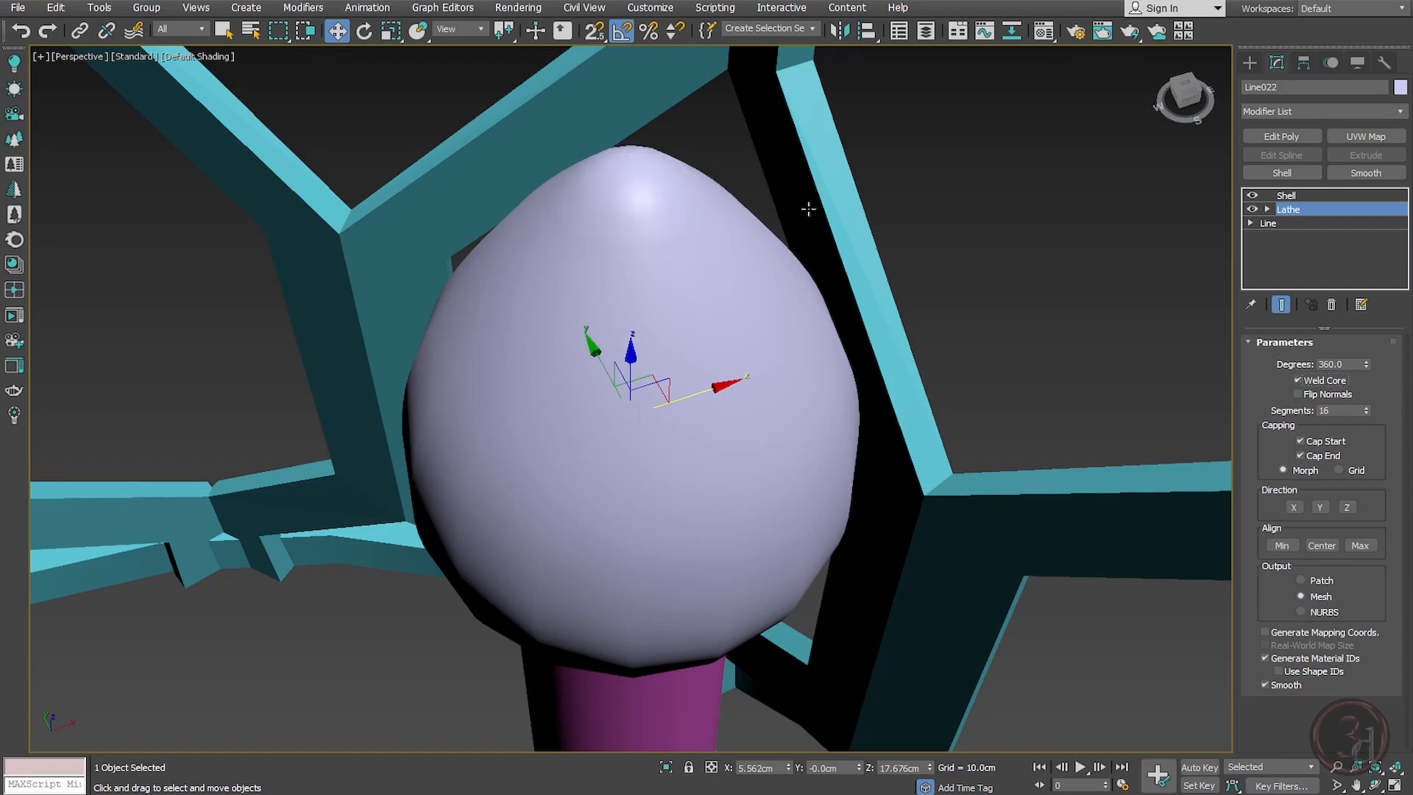
Step: Set the Shell's inner amount to 0.01 cm and outer amount to 0 cm
key(F3)
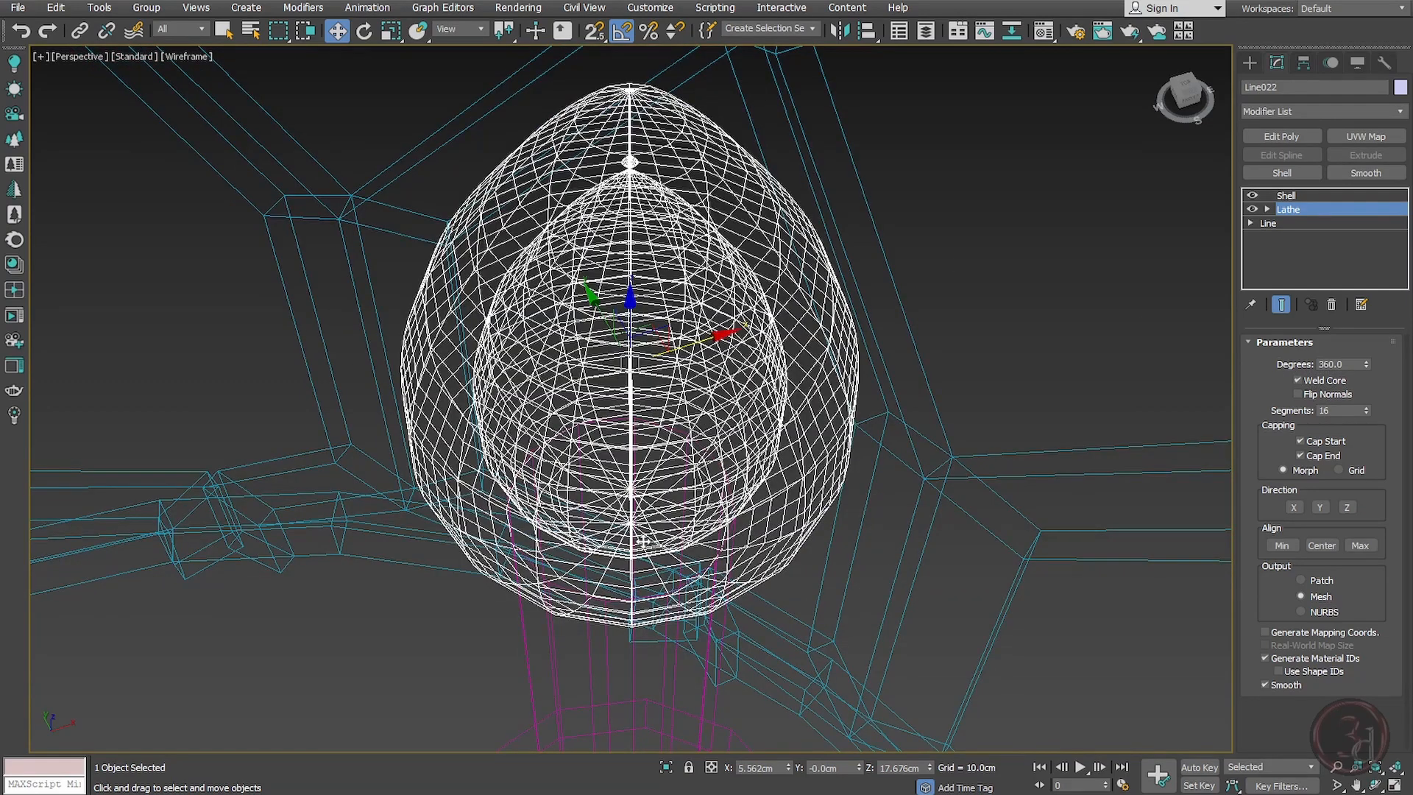
key(F3)
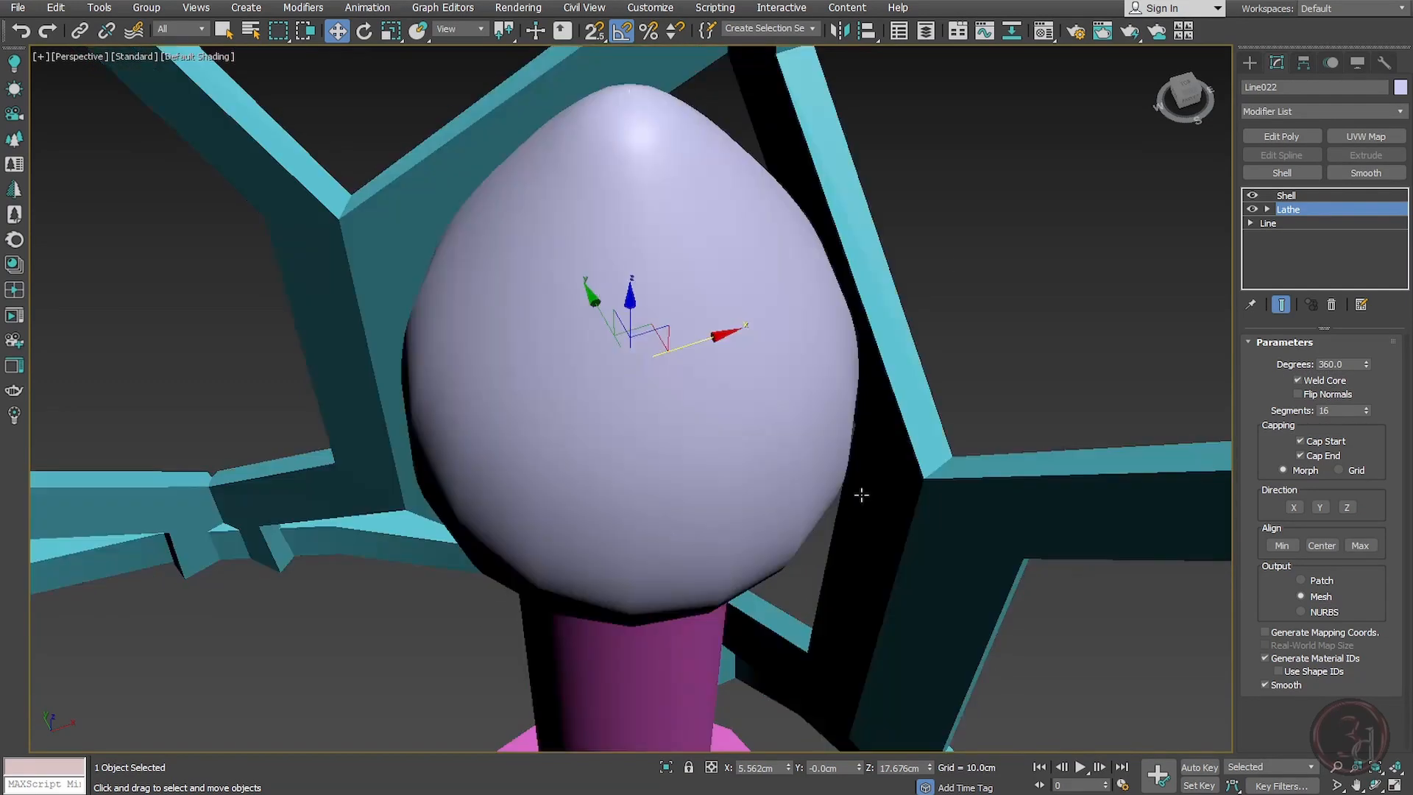
click(1284, 196)
key(f)
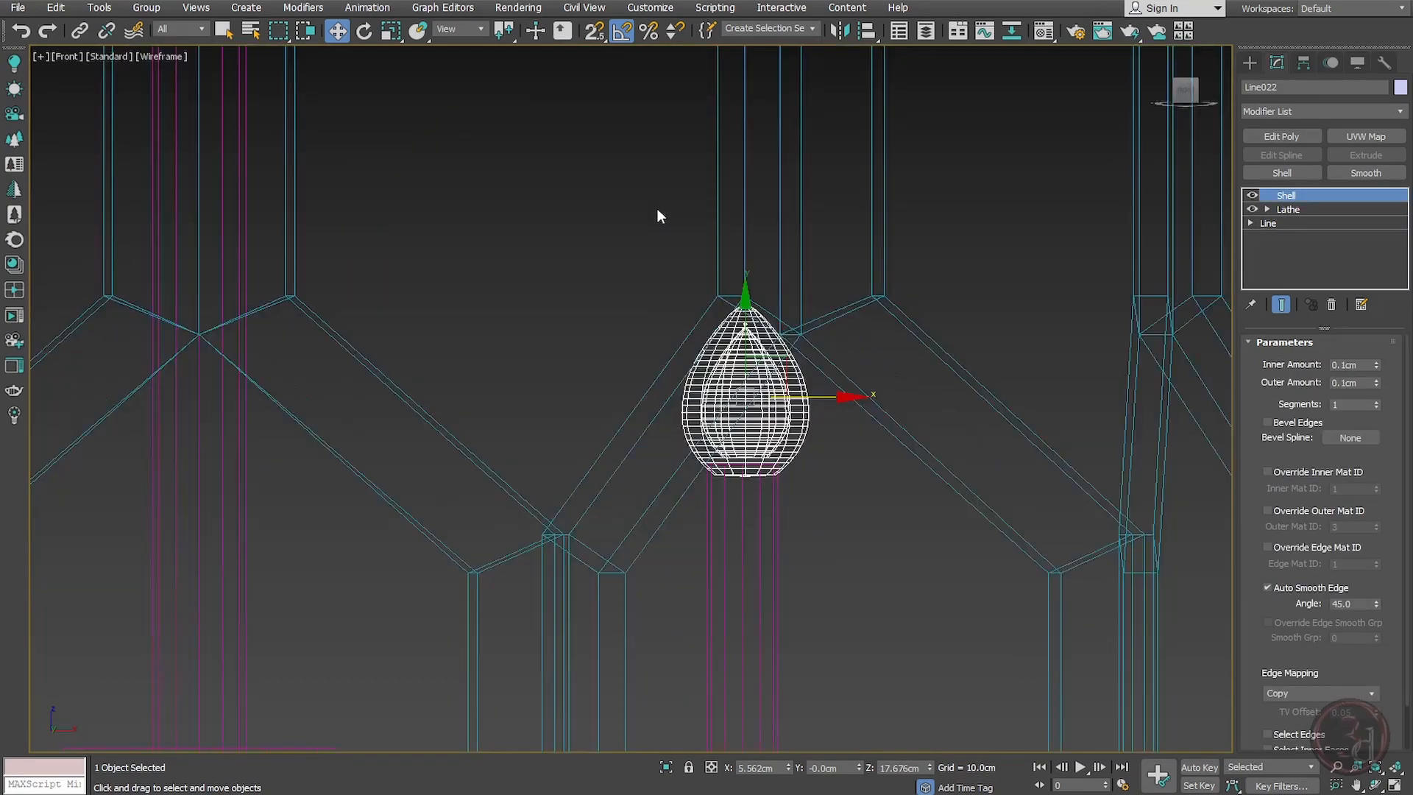
key(z)
drag(1378, 365, 1382, 366)
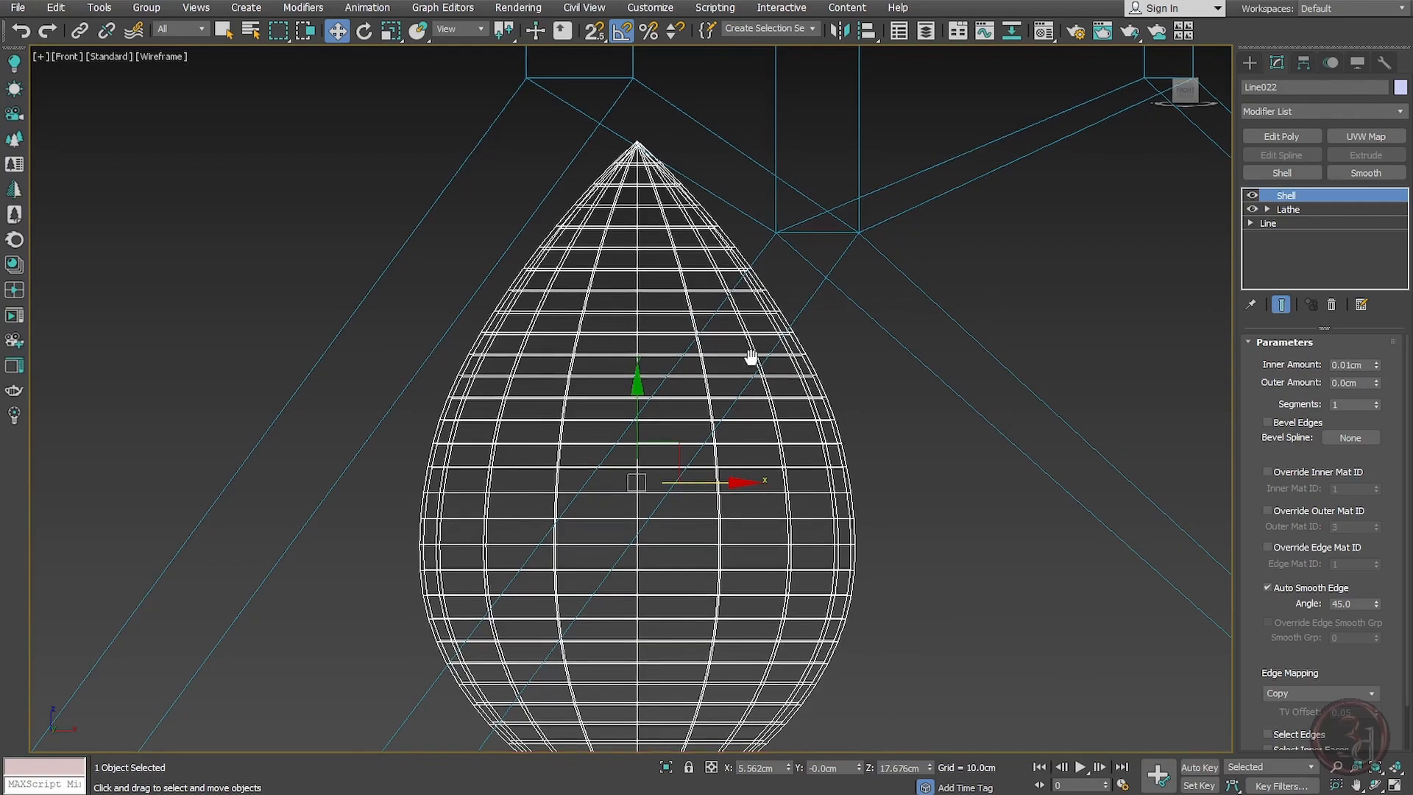
Step: Draw a straight line in top view from the large central disc to the bulb's cap, enabling it in renderer and viewport
middle_drag(752, 358, 750, 309)
key(F3)
scroll(732, 331, down, 5)
scroll(733, 331, down, 5)
key(F3)
alt+middle_drag(749, 378, 665, 414)
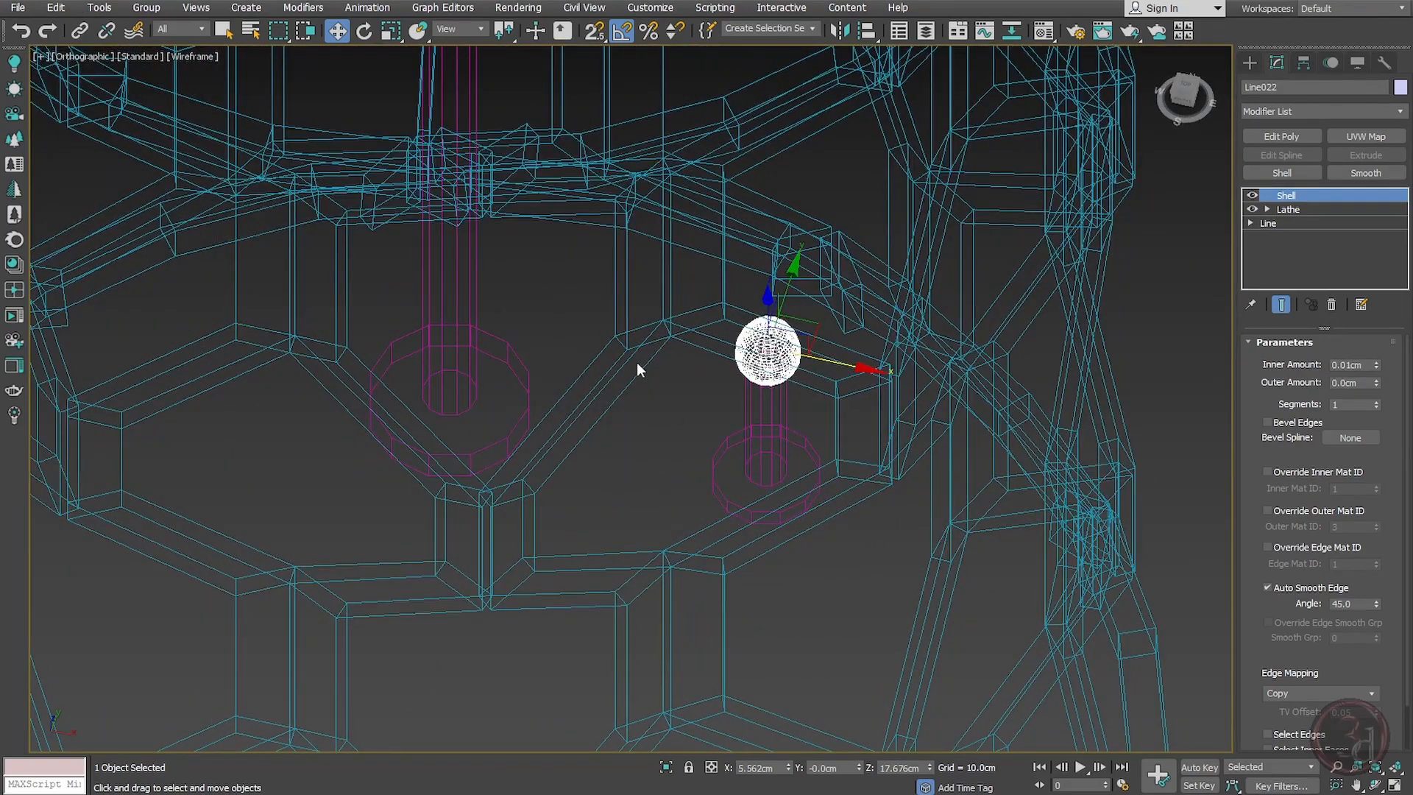
key(t)
key(F3)
click(730, 441)
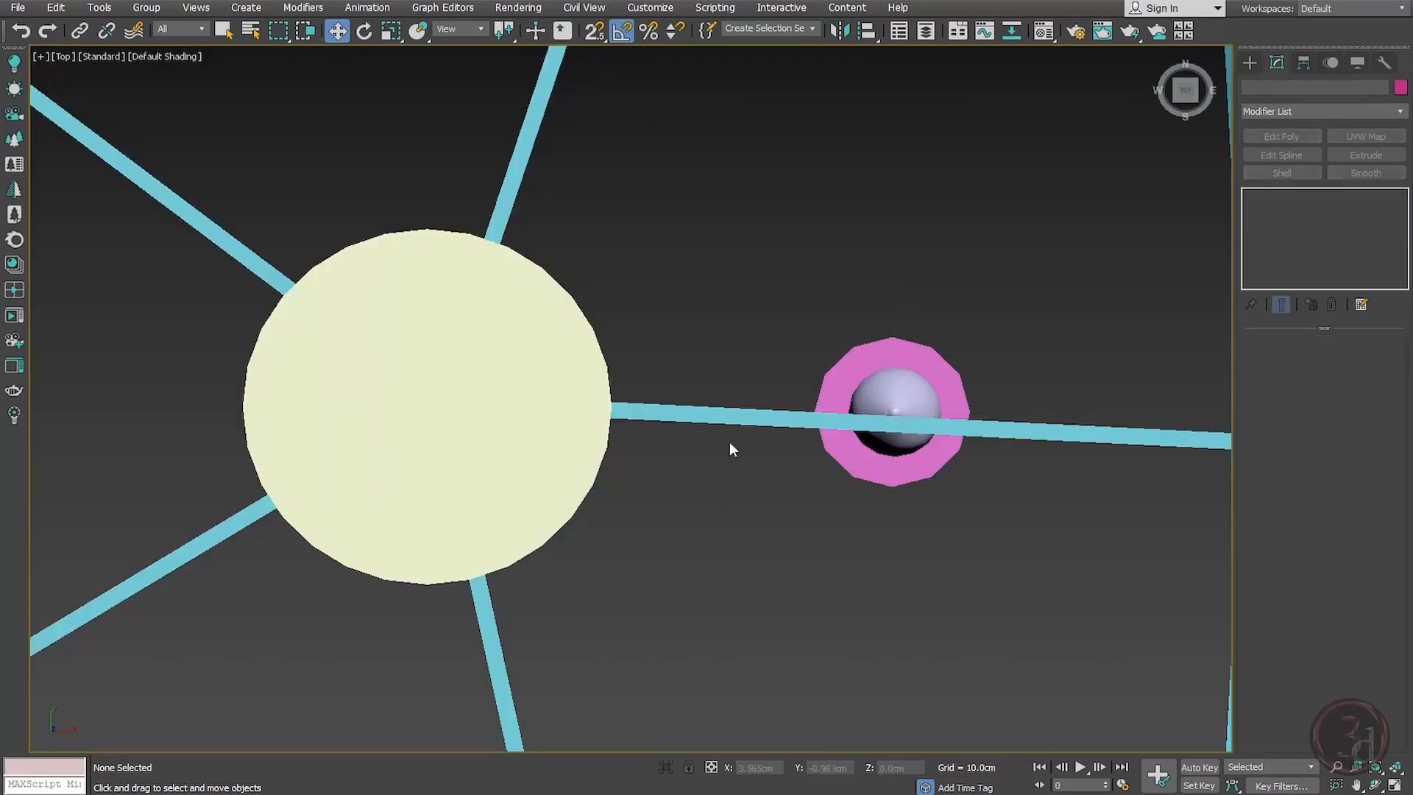
right_click(732, 350)
click(749, 289)
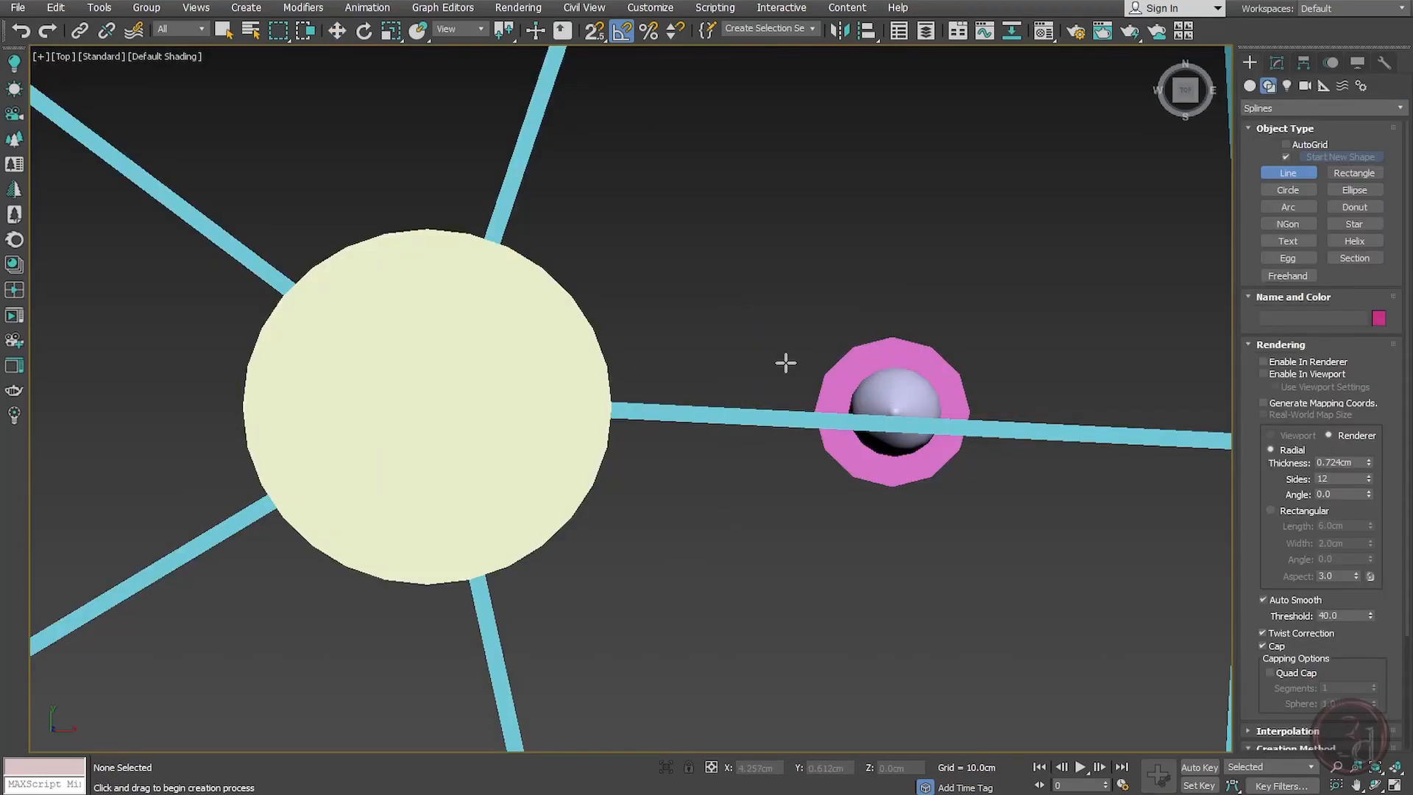
key(F3)
click(540, 410)
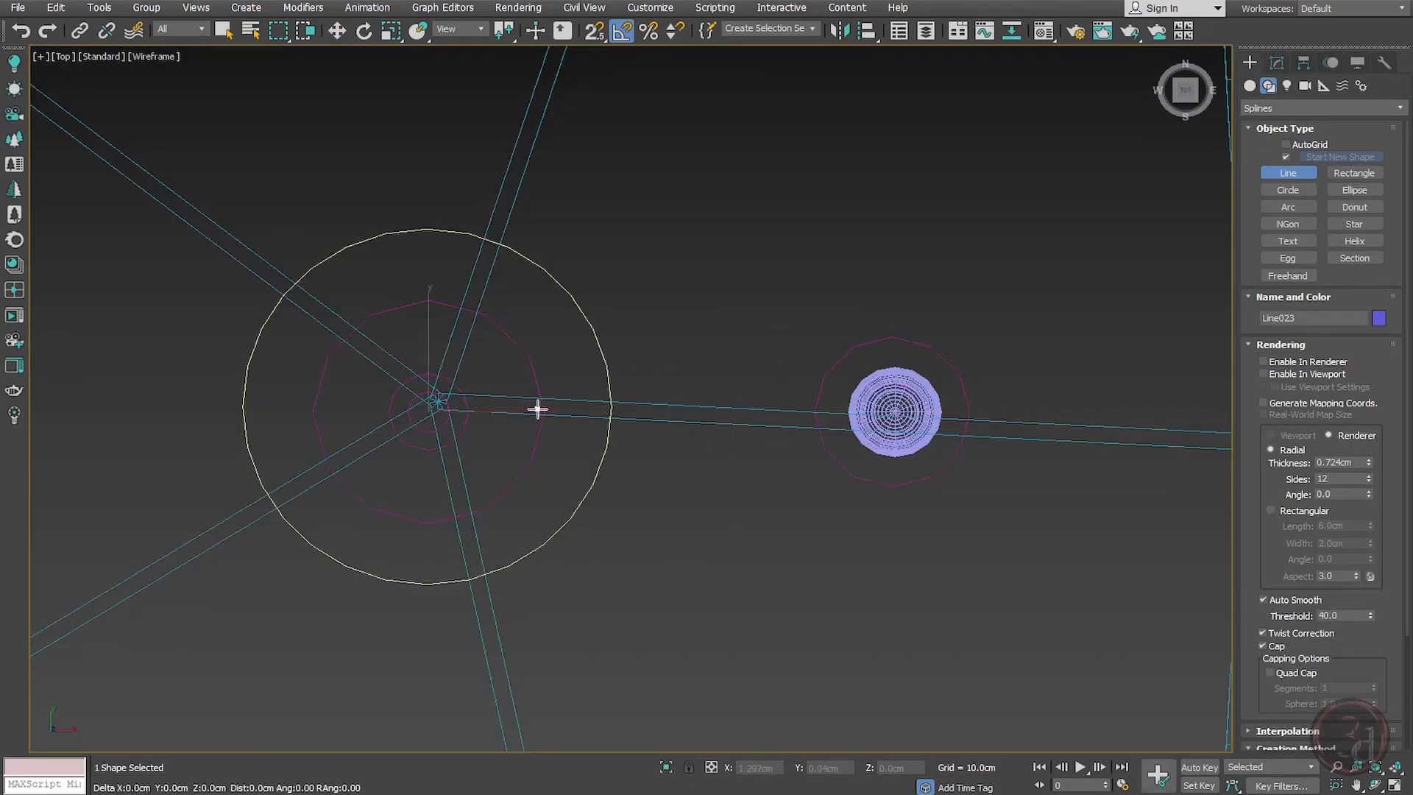
shift+click(822, 448)
right_click(848, 346)
right_click(850, 328)
key(1)
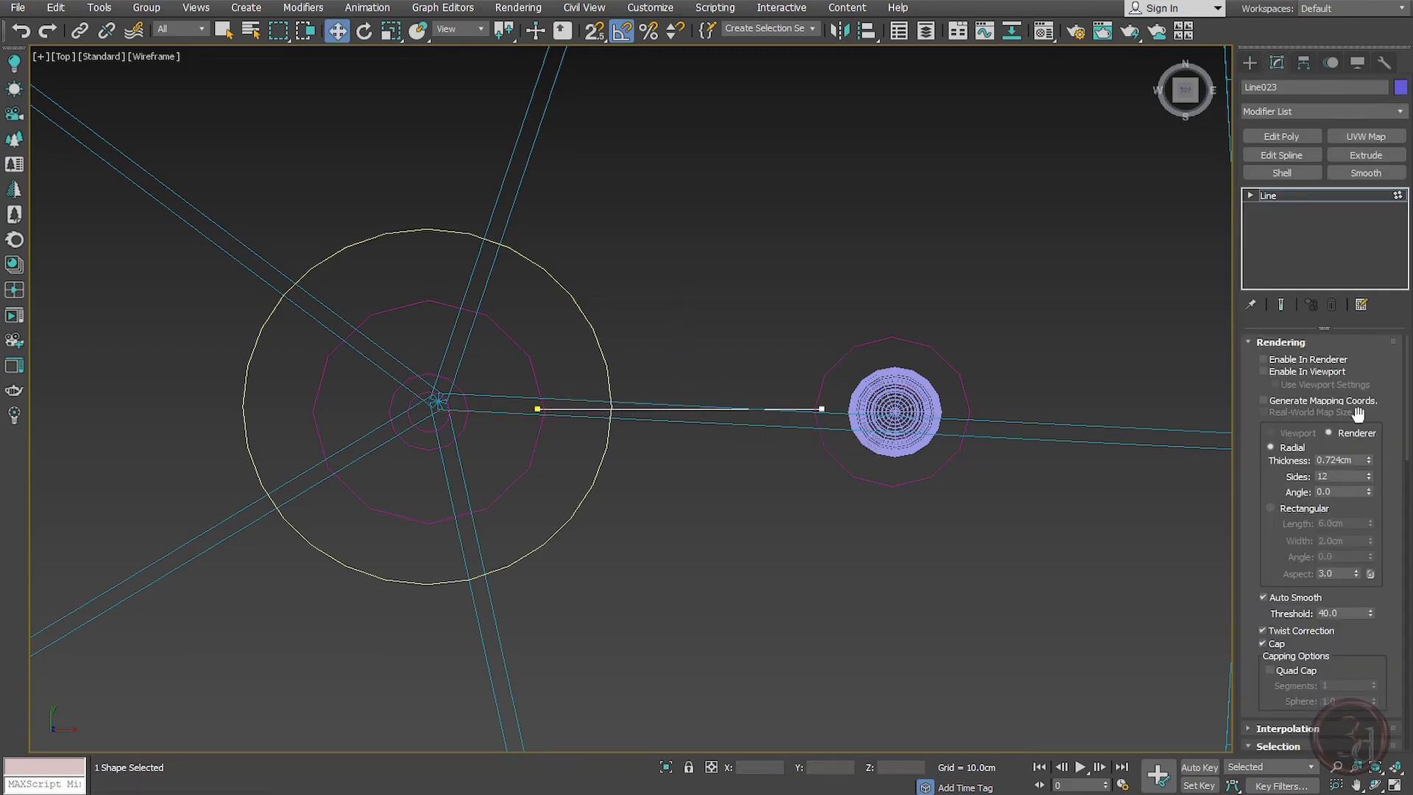
click(1264, 370)
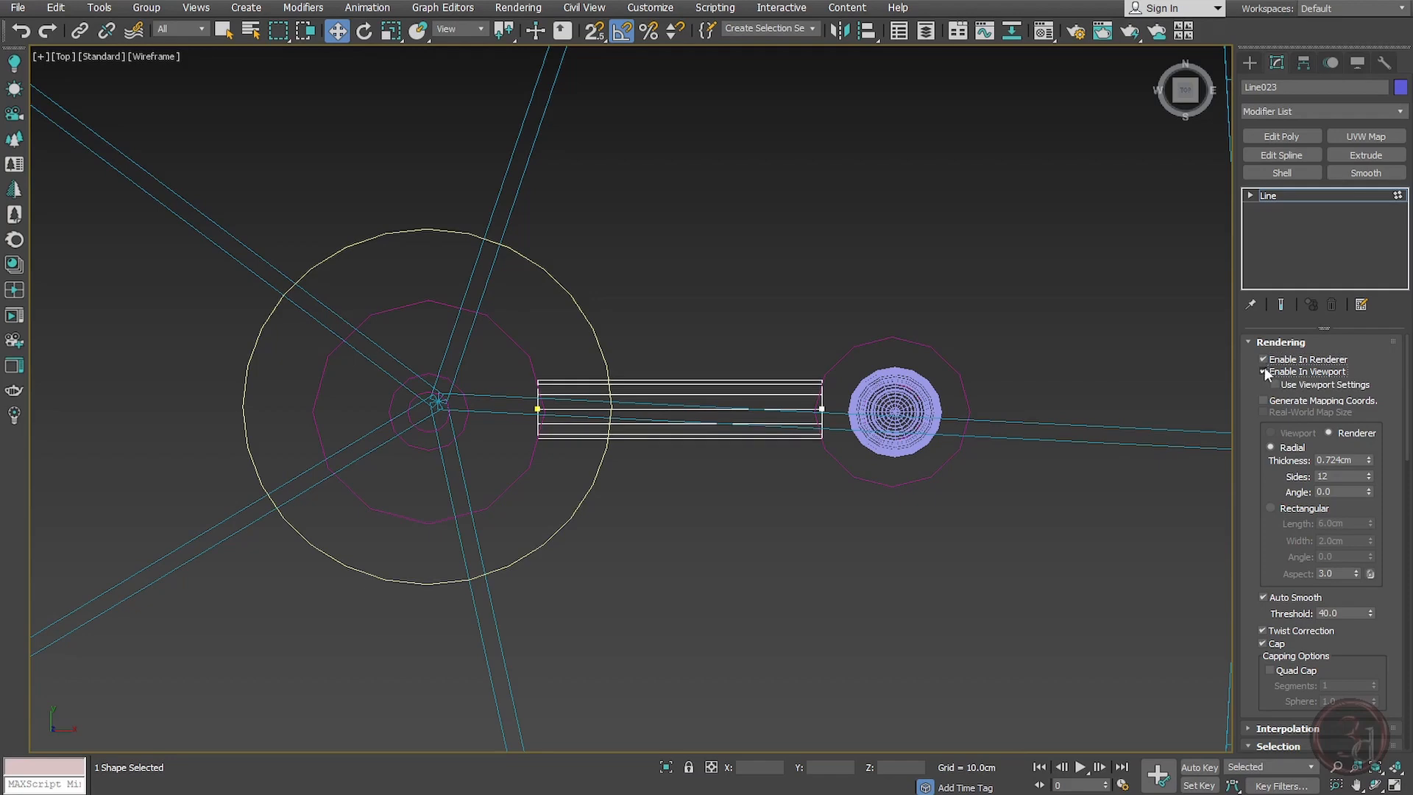
Step: Raise the rod line in front view and reduce its radial thickness to about 0.344 cm
key(f)
drag(540, 681, 549, 365)
key(z)
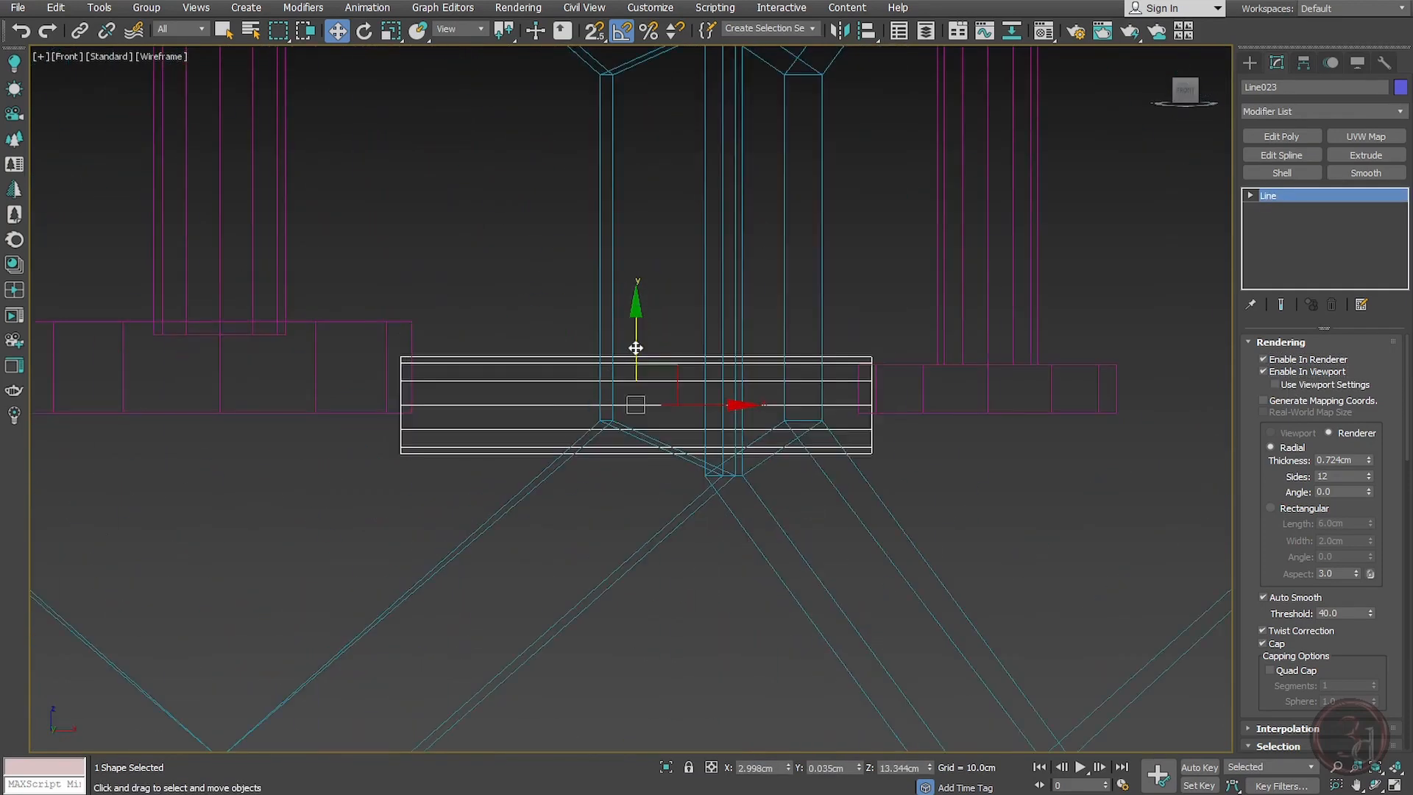
drag(635, 347, 636, 308)
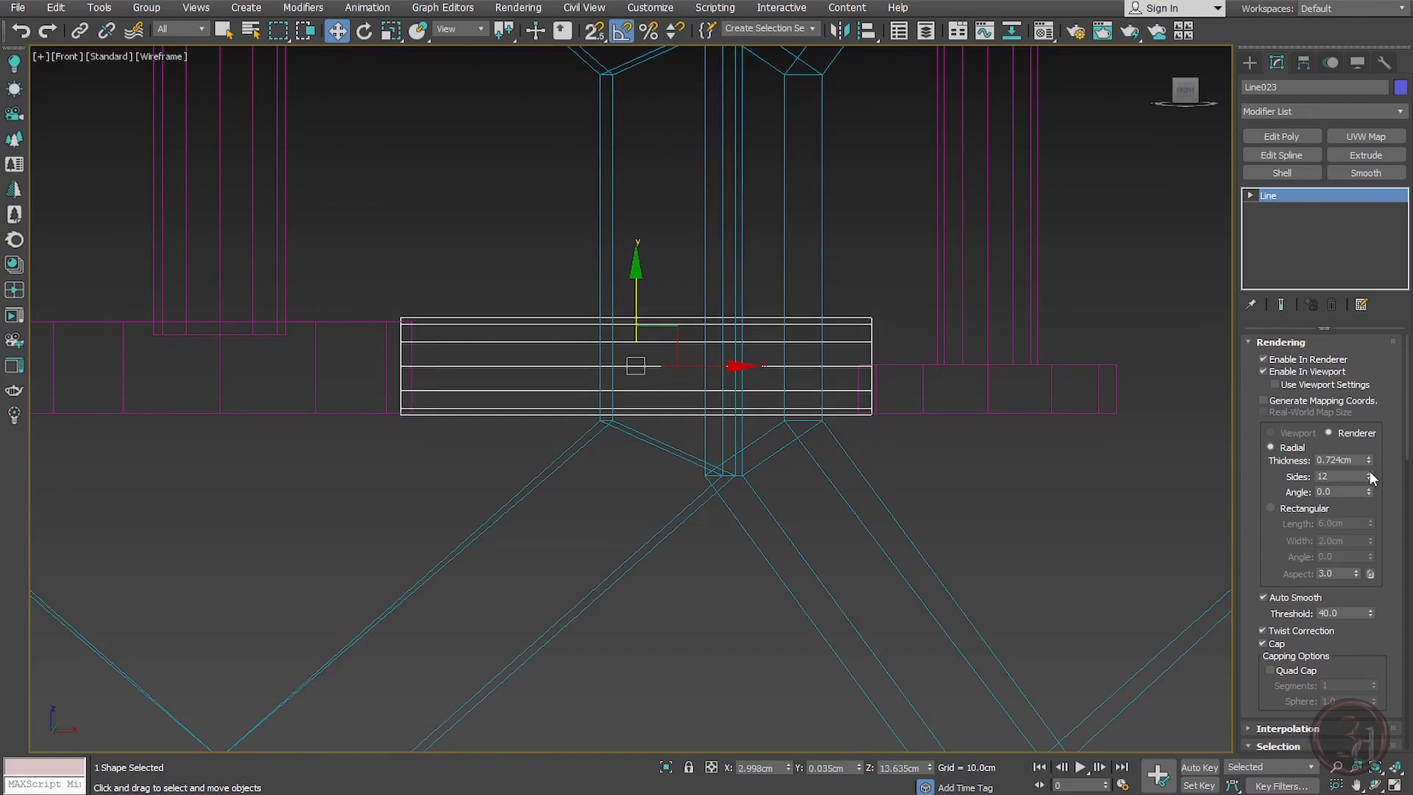
drag(1376, 484, 1377, 495)
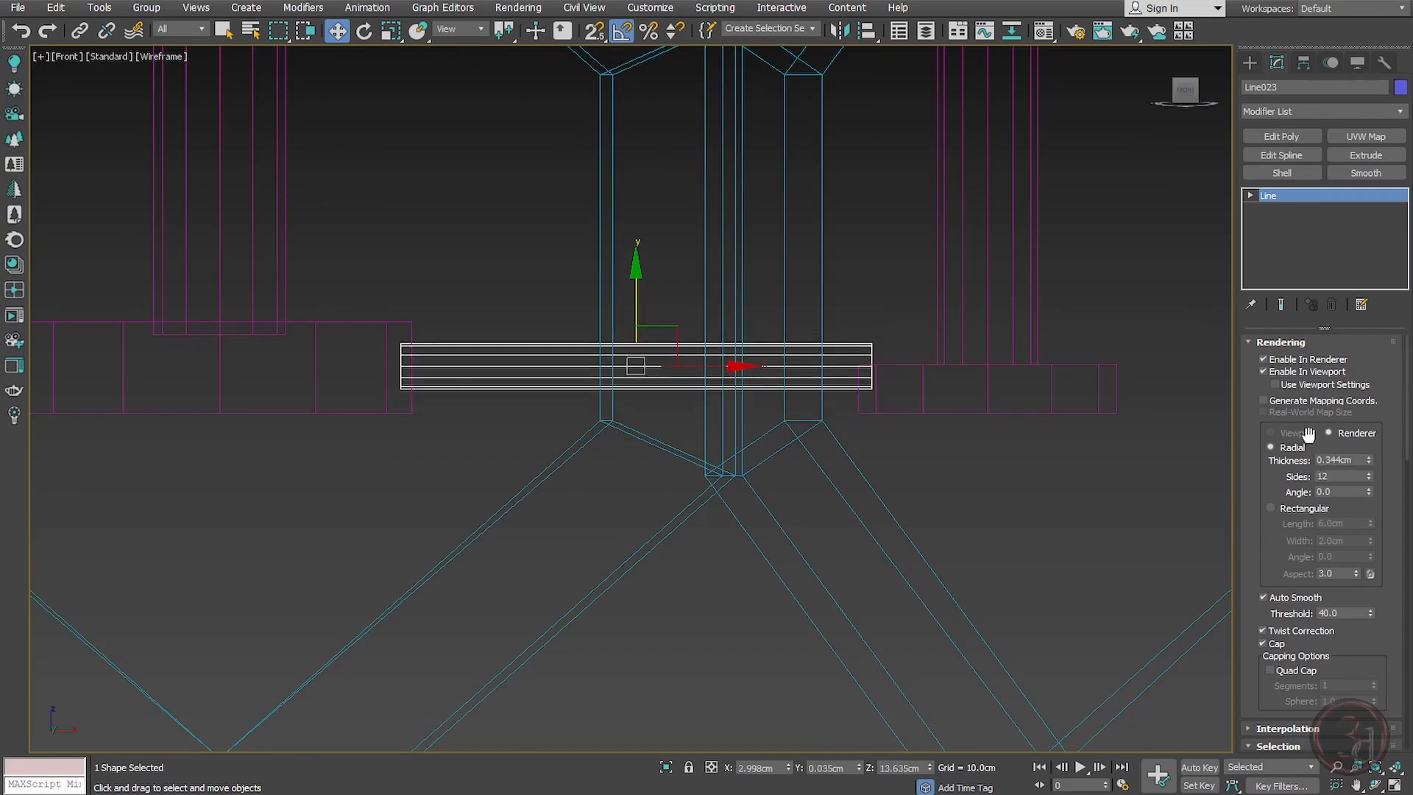
Step: Move the outer end cap and bulb stem up so they line up with the rod
middle_drag(1083, 268, 1083, 290)
drag(1083, 290, 974, 471)
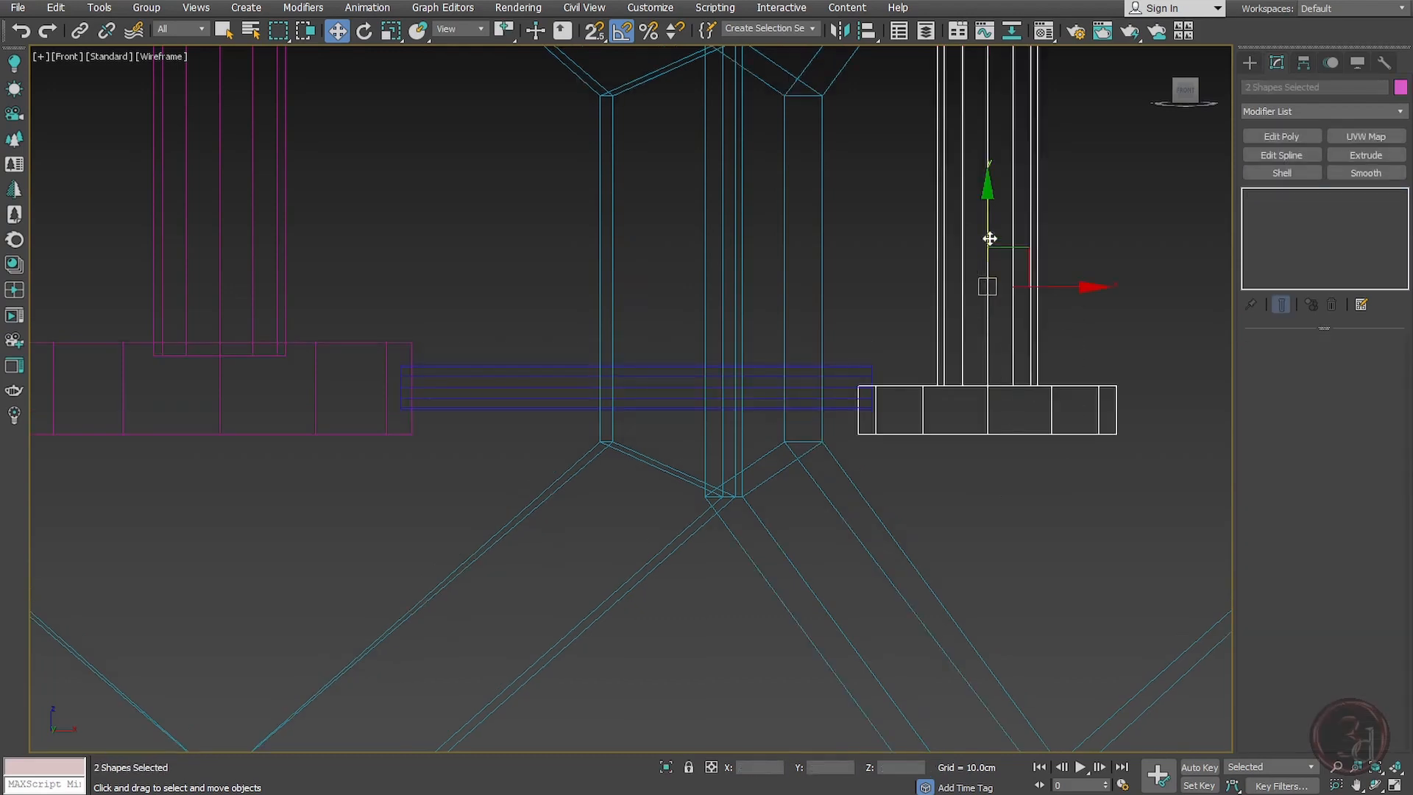
drag(990, 238, 983, 206)
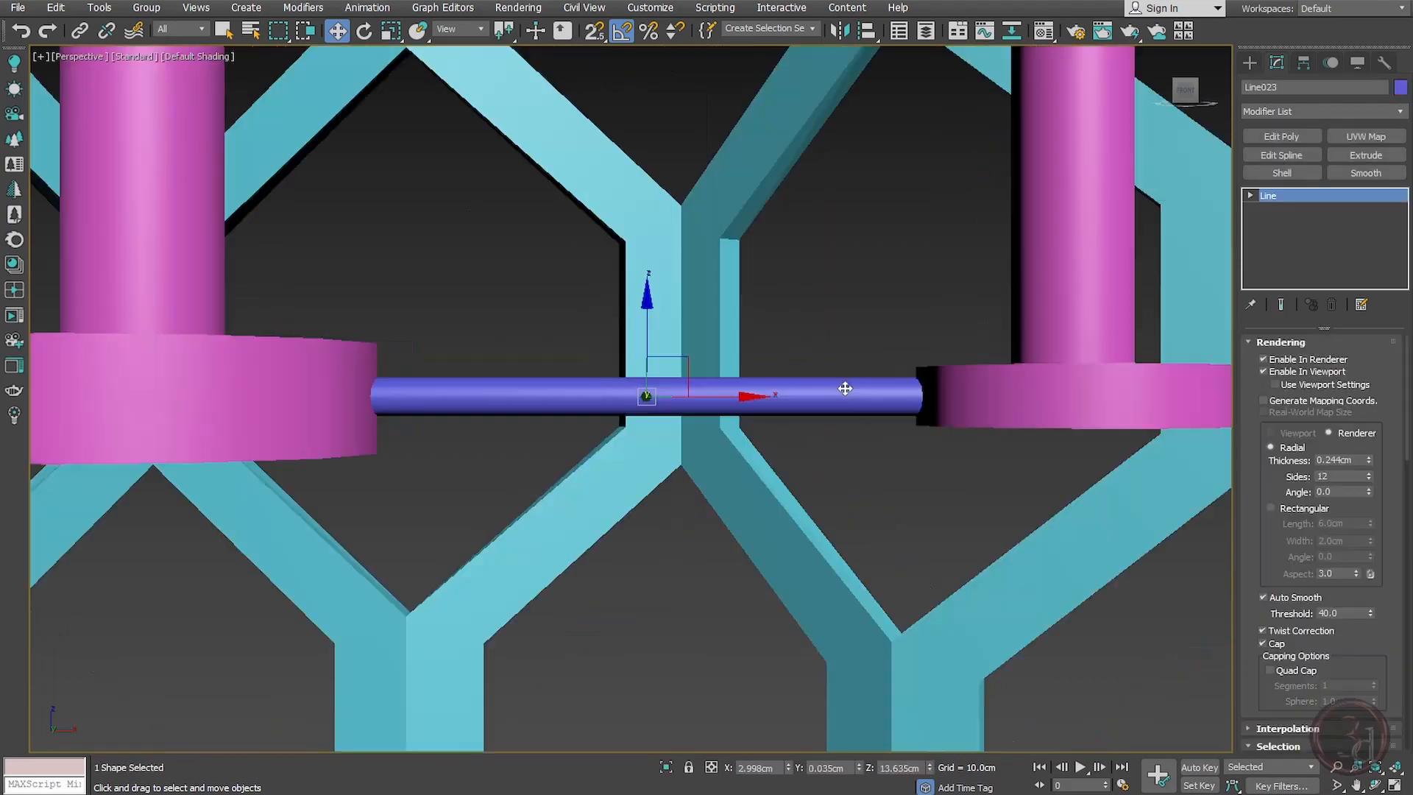
Step: Group the rod together with the outer end cap, stem and bulb
mouse_move(845, 385)
alt+middle_down()
mouse_move(861, 451)
mouse_move(792, 429)
mouse_move(798, 466)
mouse_move(810, 432)
mouse_move(804, 452)
alt+middle_up()
key(t)
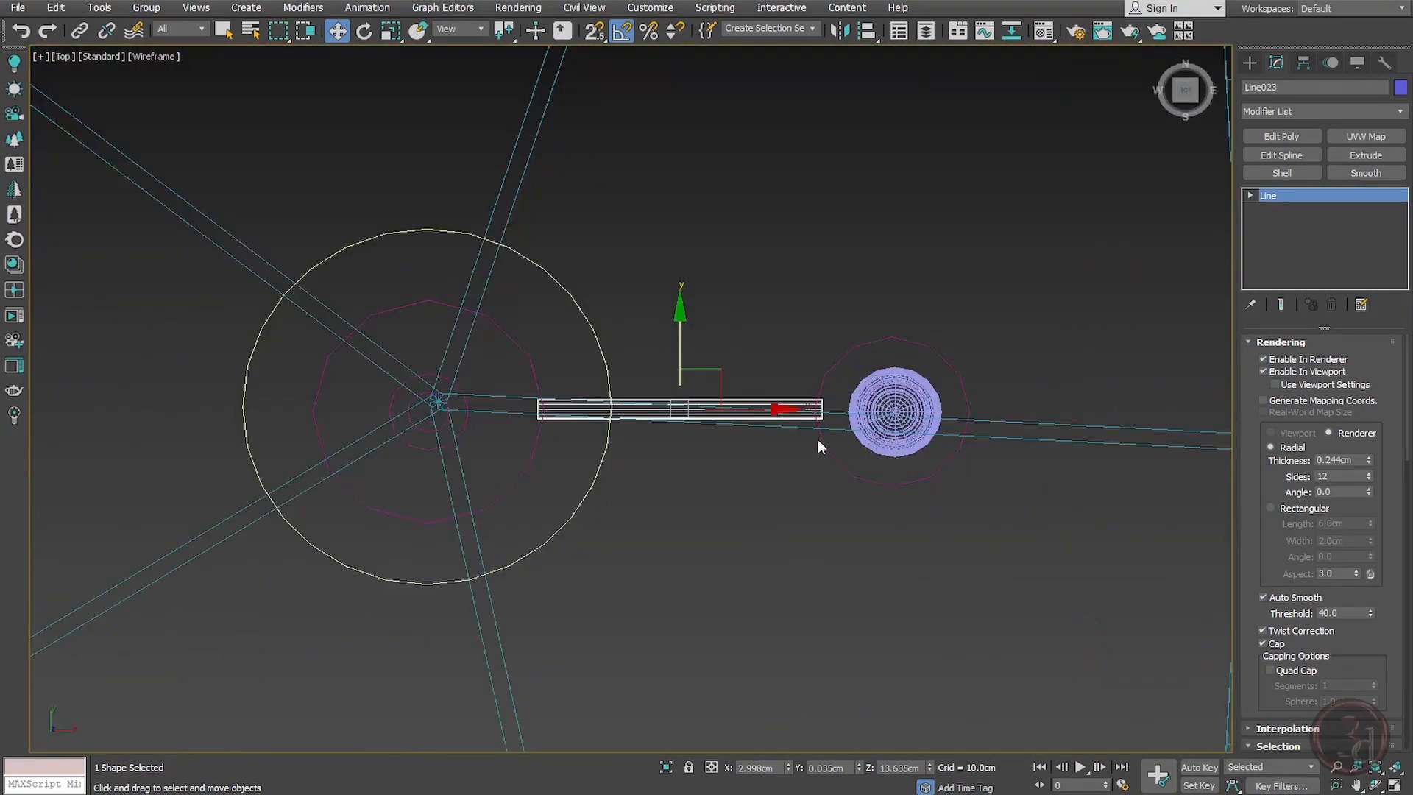
click(846, 565)
drag(919, 389, 1022, 138)
ctrl+click(783, 397)
key(ctrl+z)
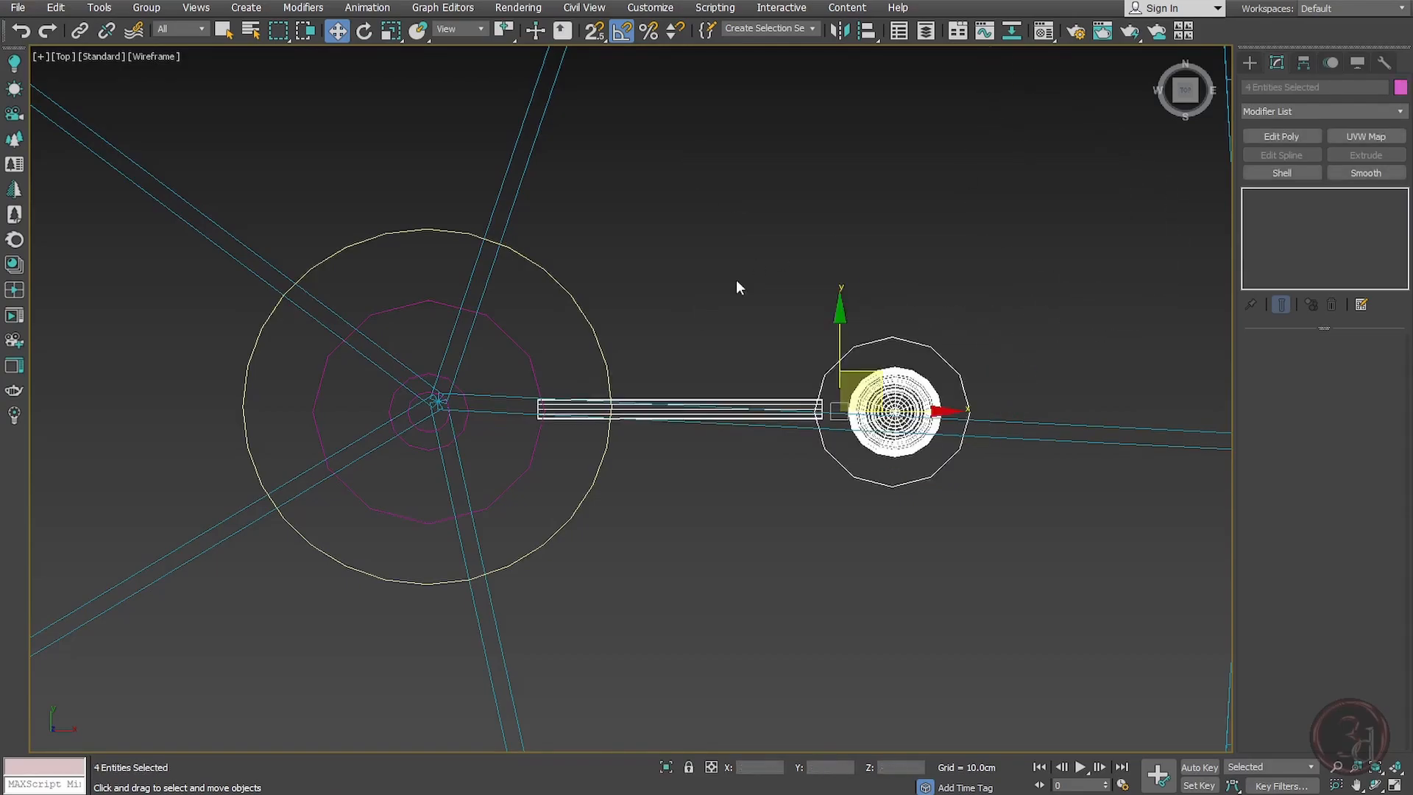
alt+middle_drag(736, 280, 894, 373)
key(ctrl+g)
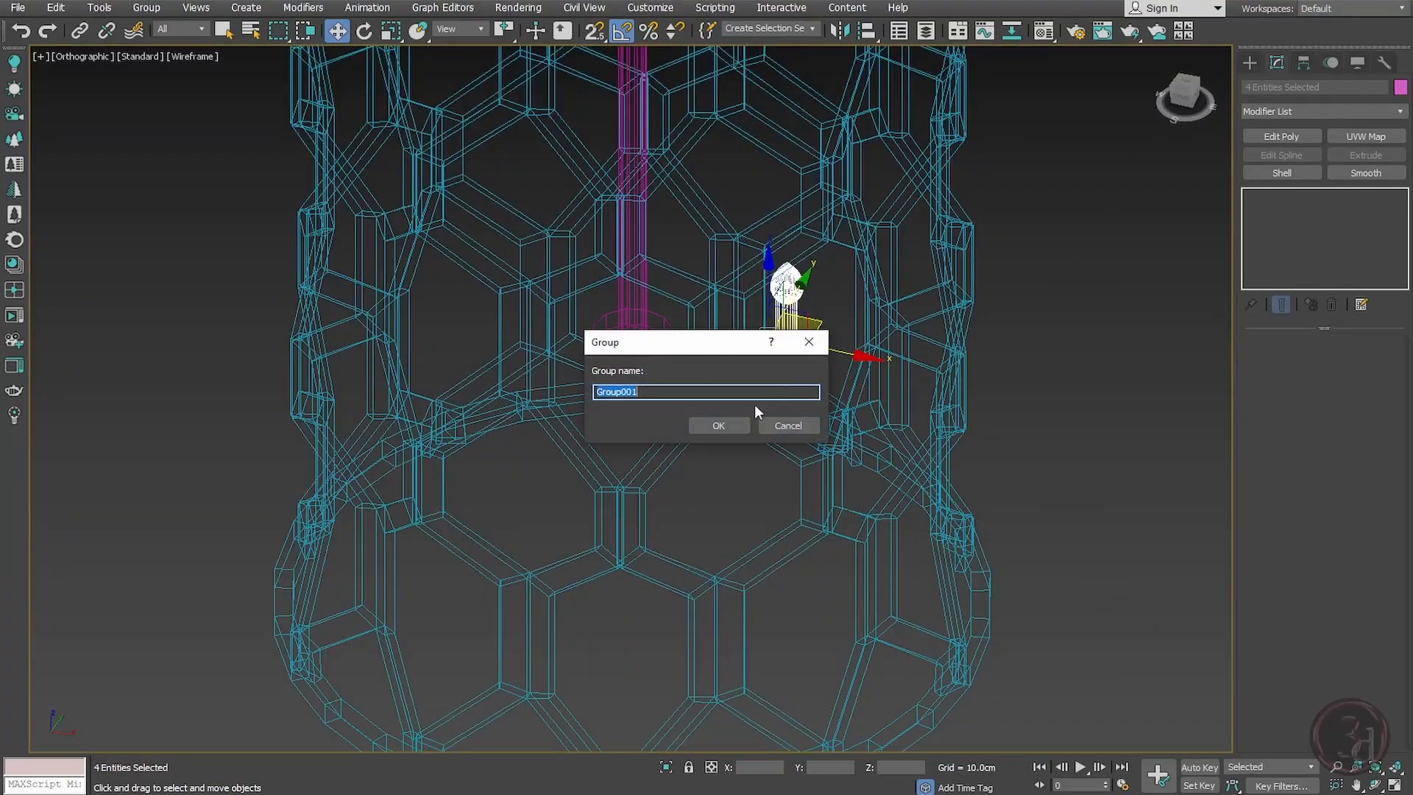
click(721, 420)
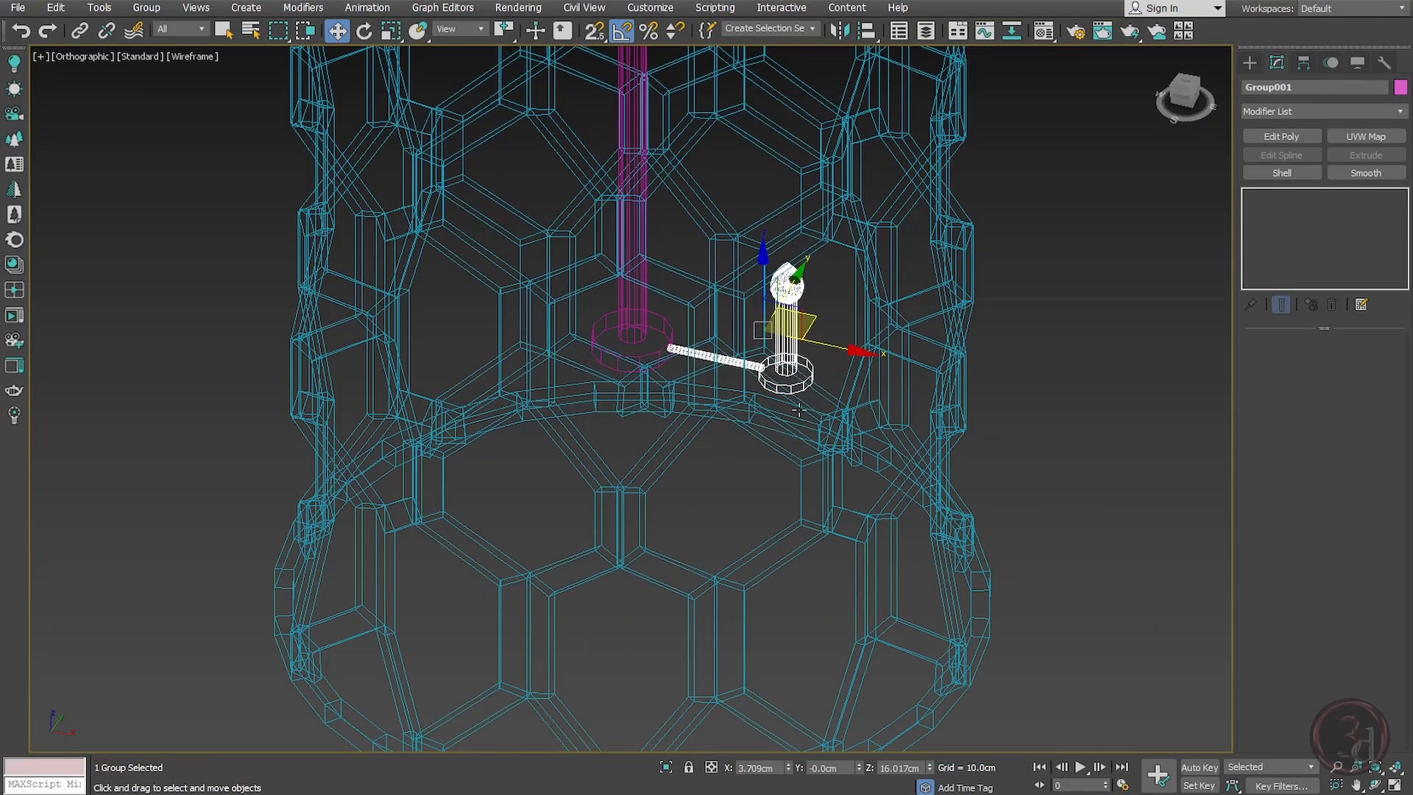
Step: Align the group's pivot to the central rod's center in X and Y position
click(853, 378)
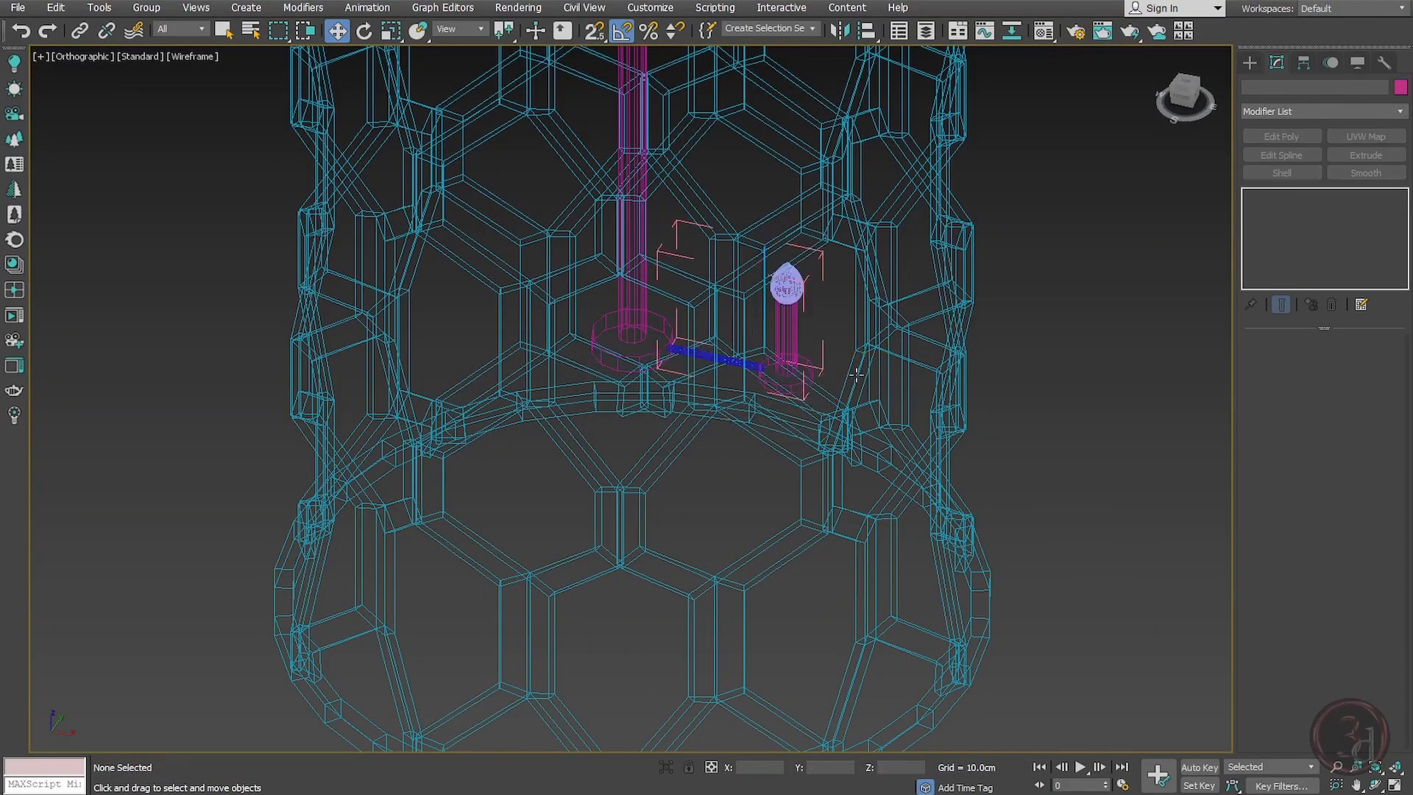
click(822, 263)
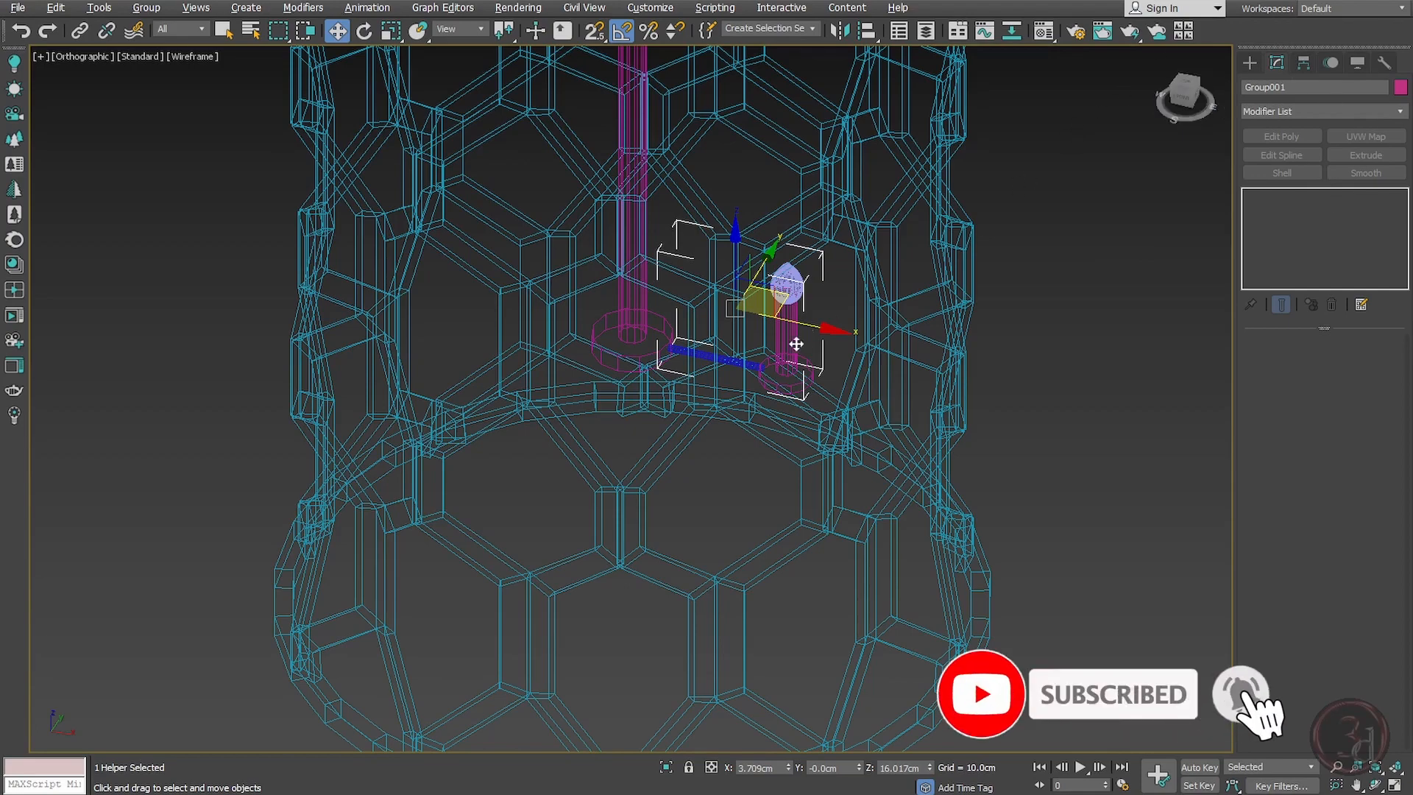
middle_drag(795, 344, 817, 361)
key(alt+a)
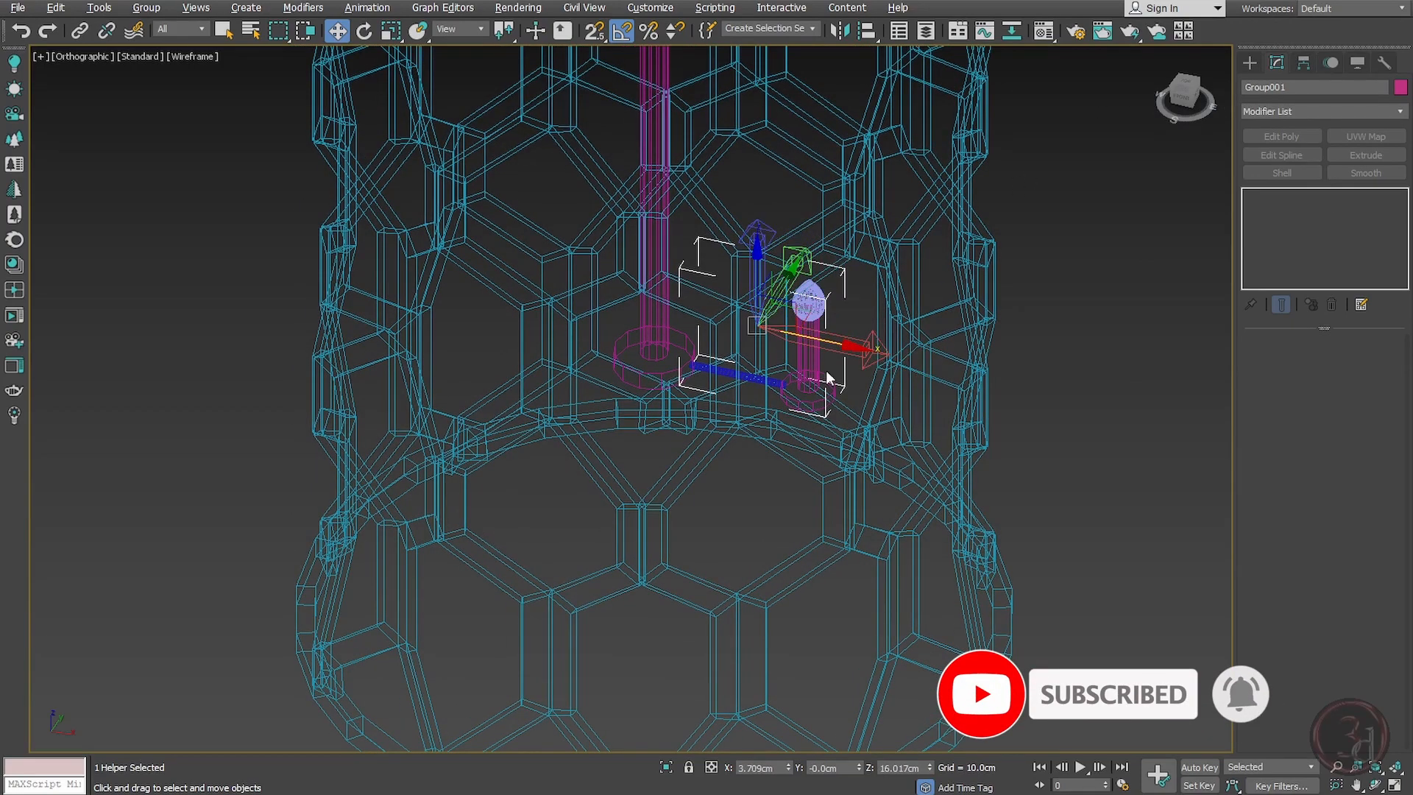
scroll(648, 379, up, 8)
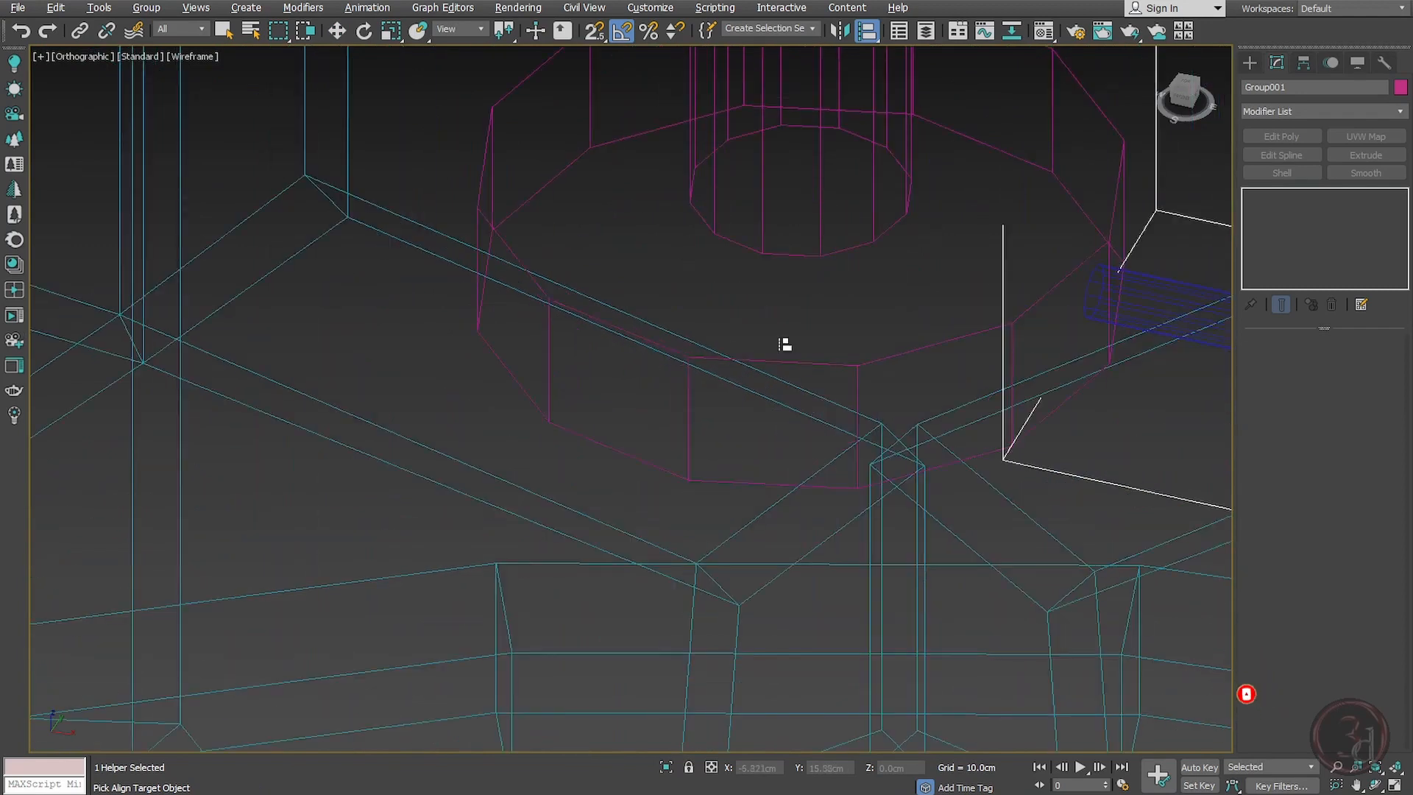
click(893, 365)
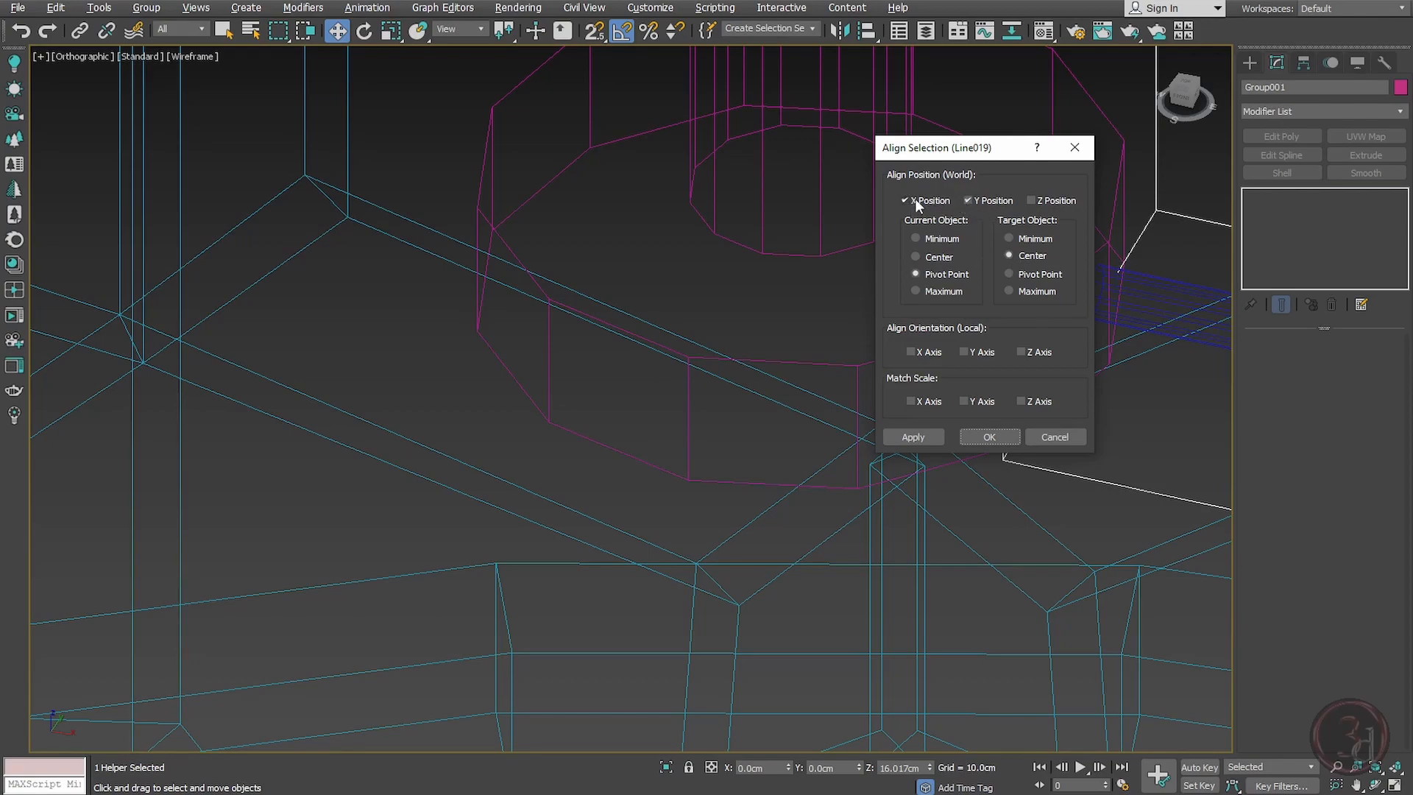
click(989, 437)
Step: Move the group's pivot onto the lamp's central disc in top view
scroll(673, 382, down, 10)
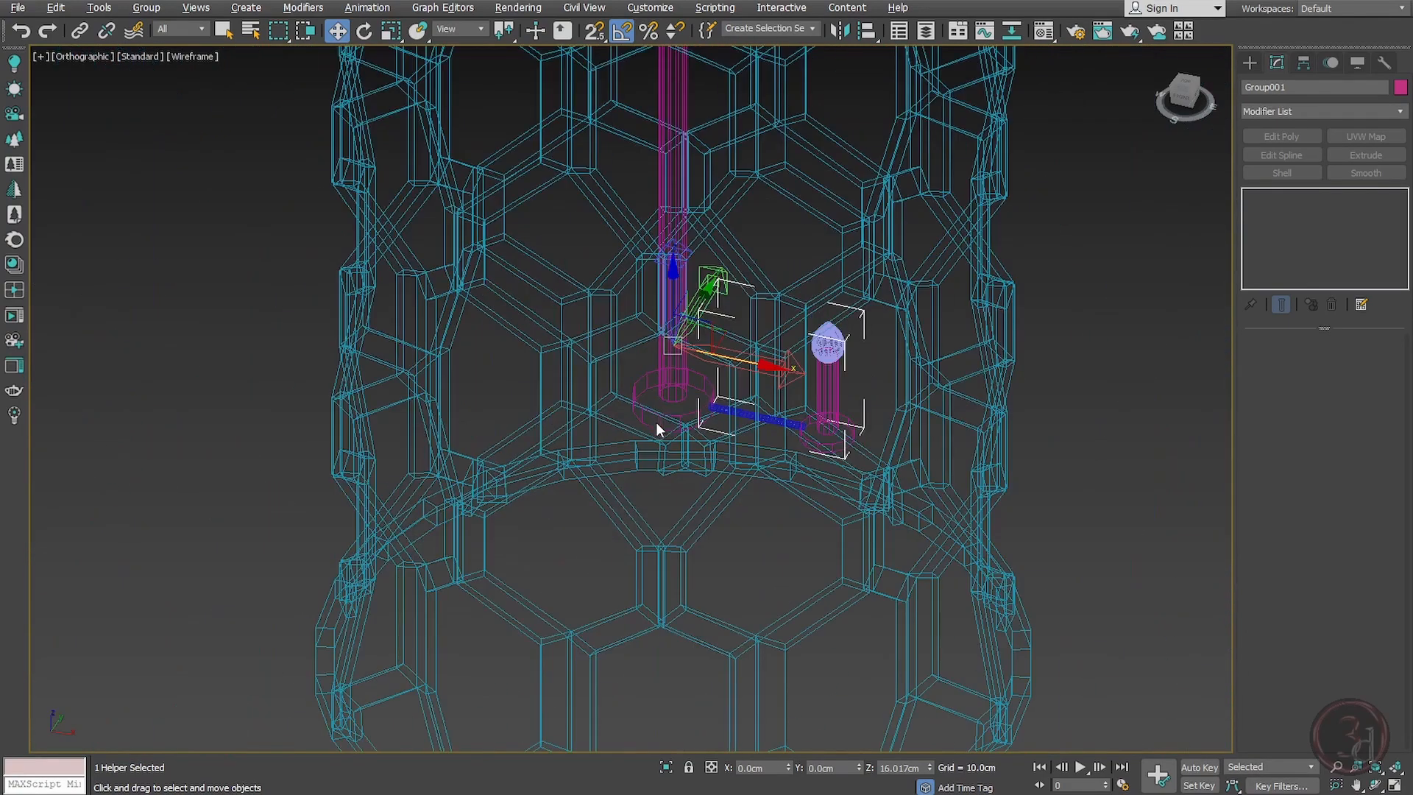
middle_drag(751, 426, 841, 518)
key(alt+g)
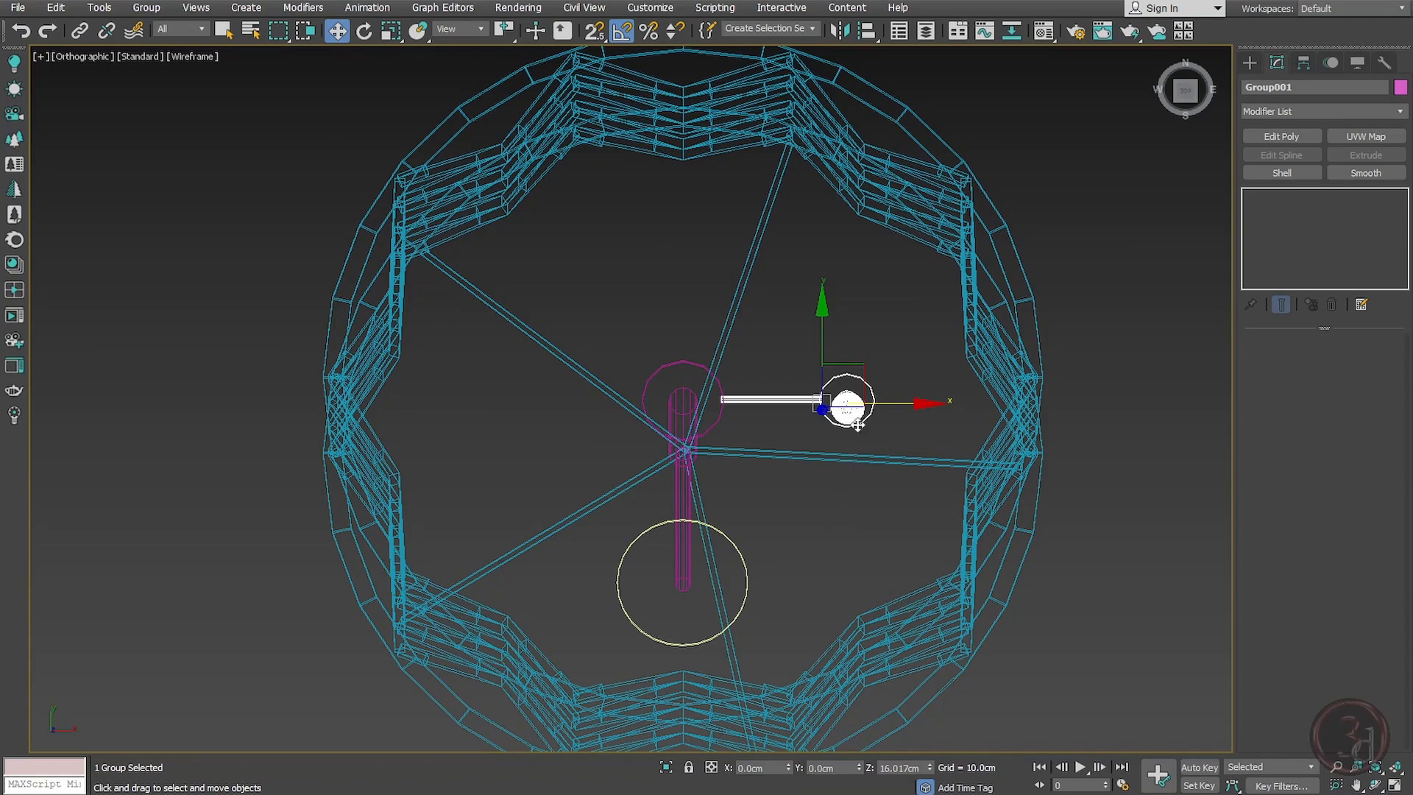
key(Insert)
middle_drag(732, 455, 756, 463)
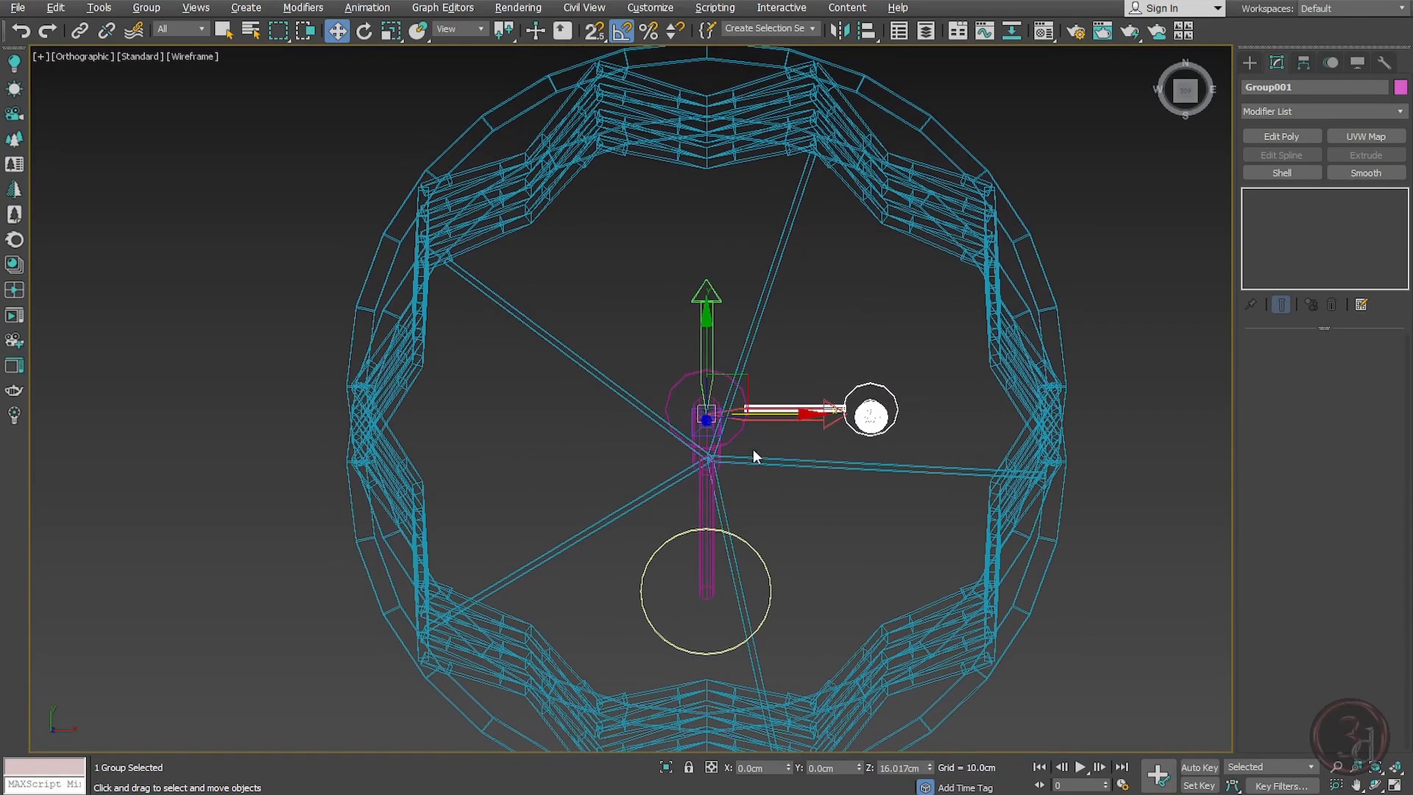
key(t)
scroll(816, 486, up, 5)
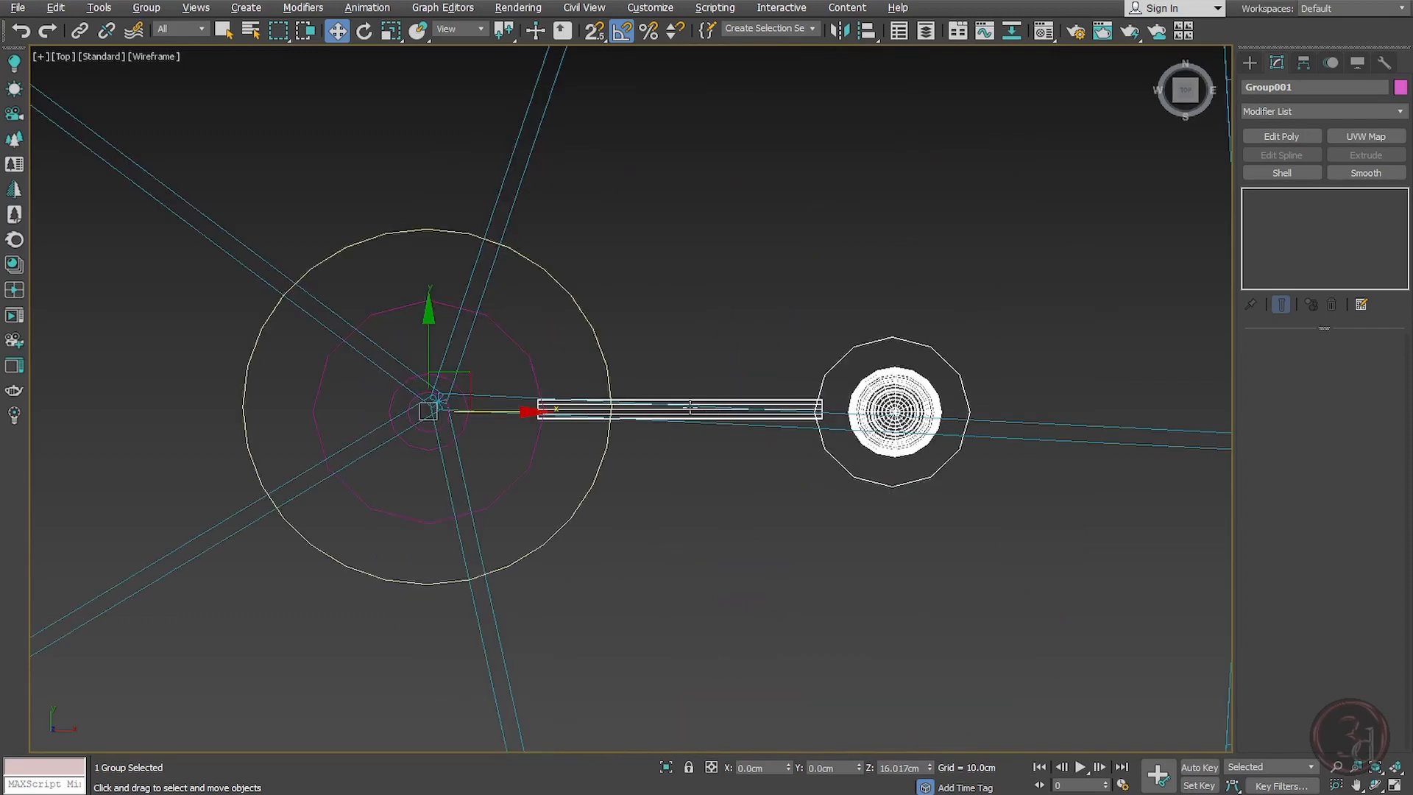
drag(466, 369, 439, 404)
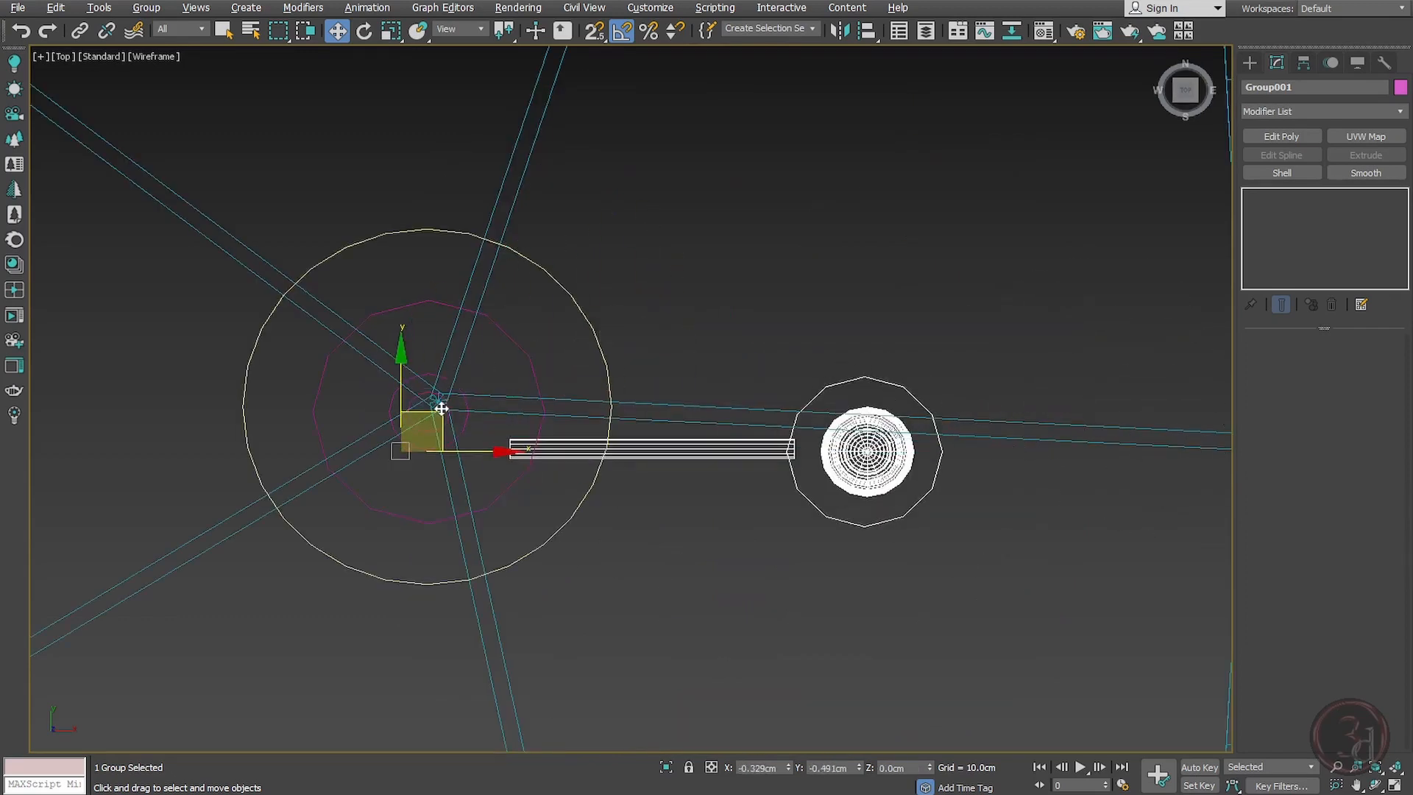
scroll(663, 327, down, 2)
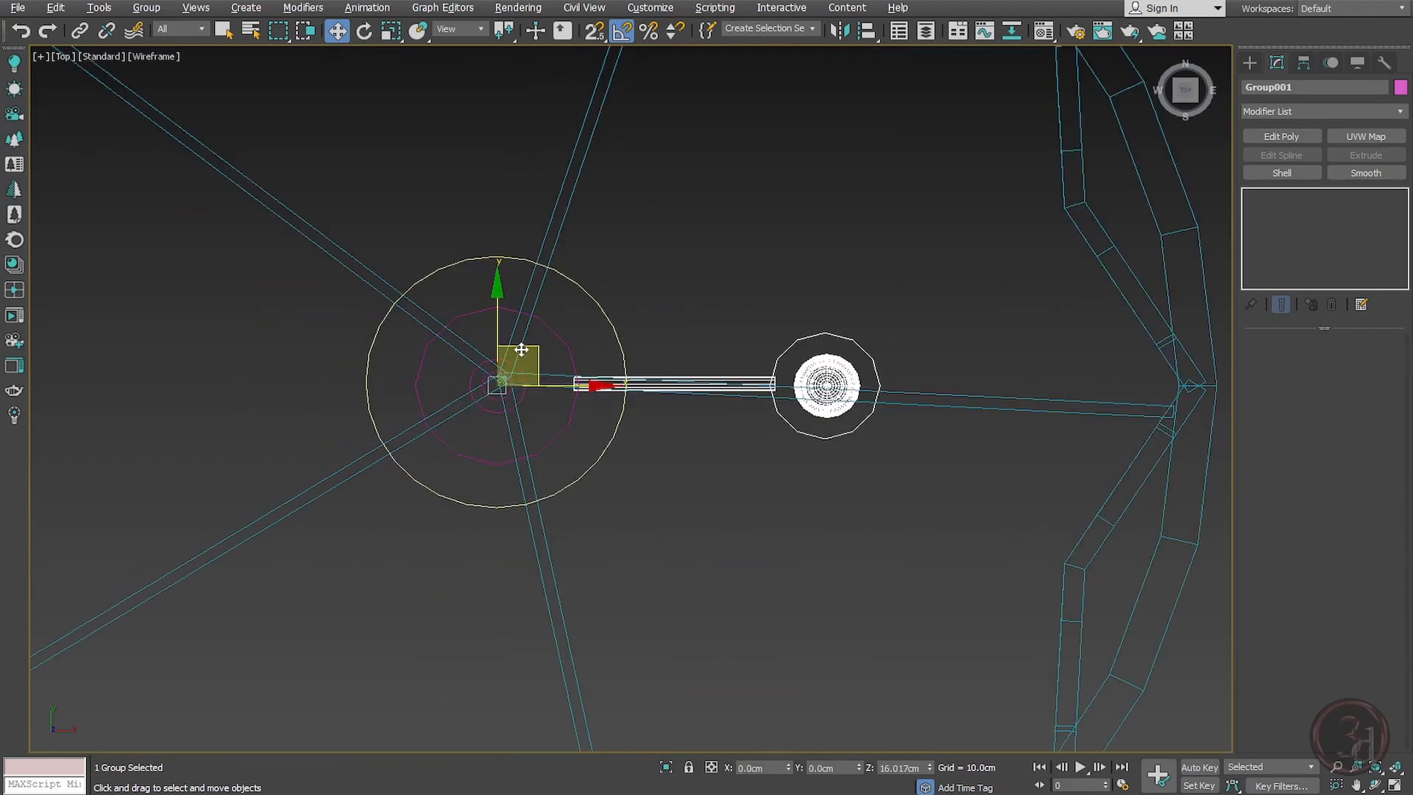
Step: Rotate the group 90° about the lamp center while cloning three instances
key(e)
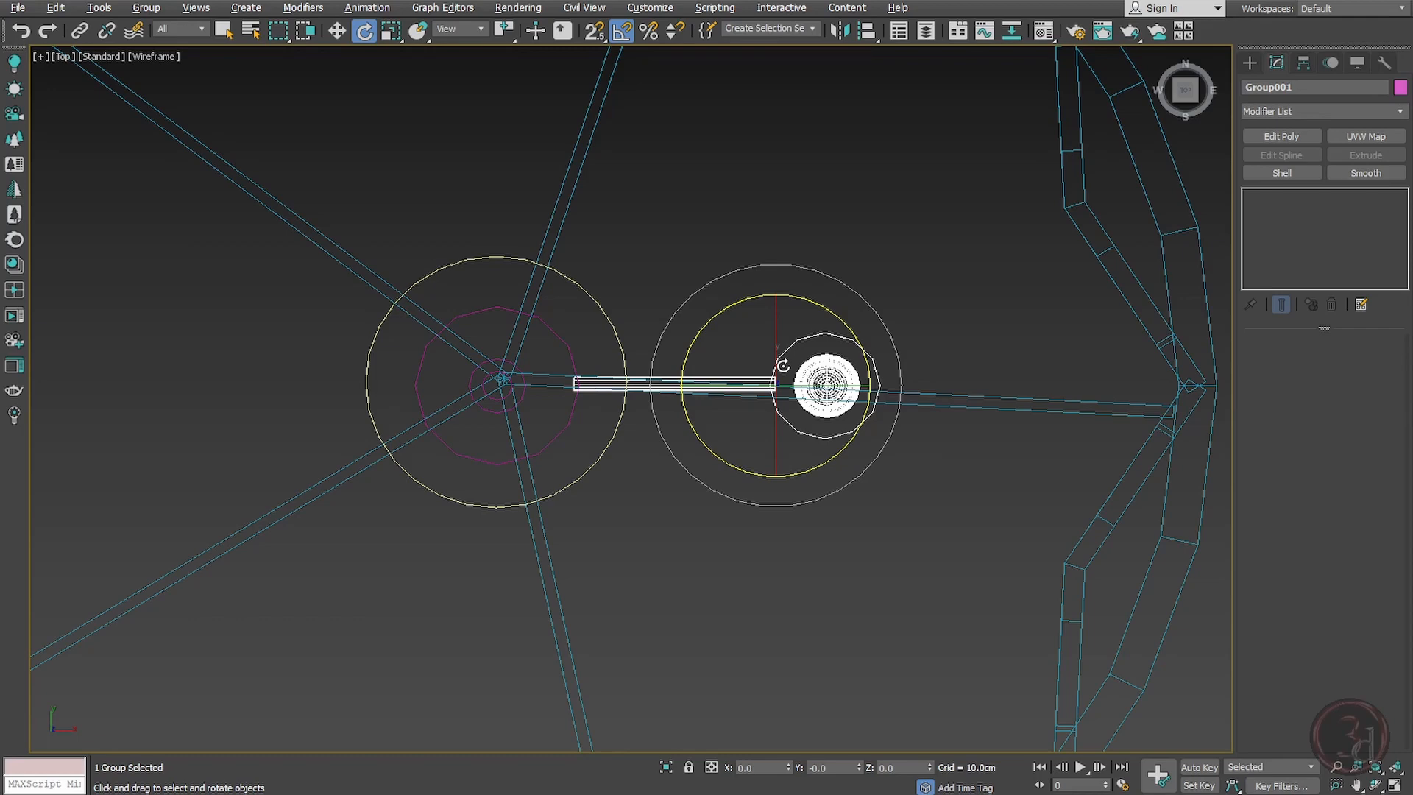
key(c)
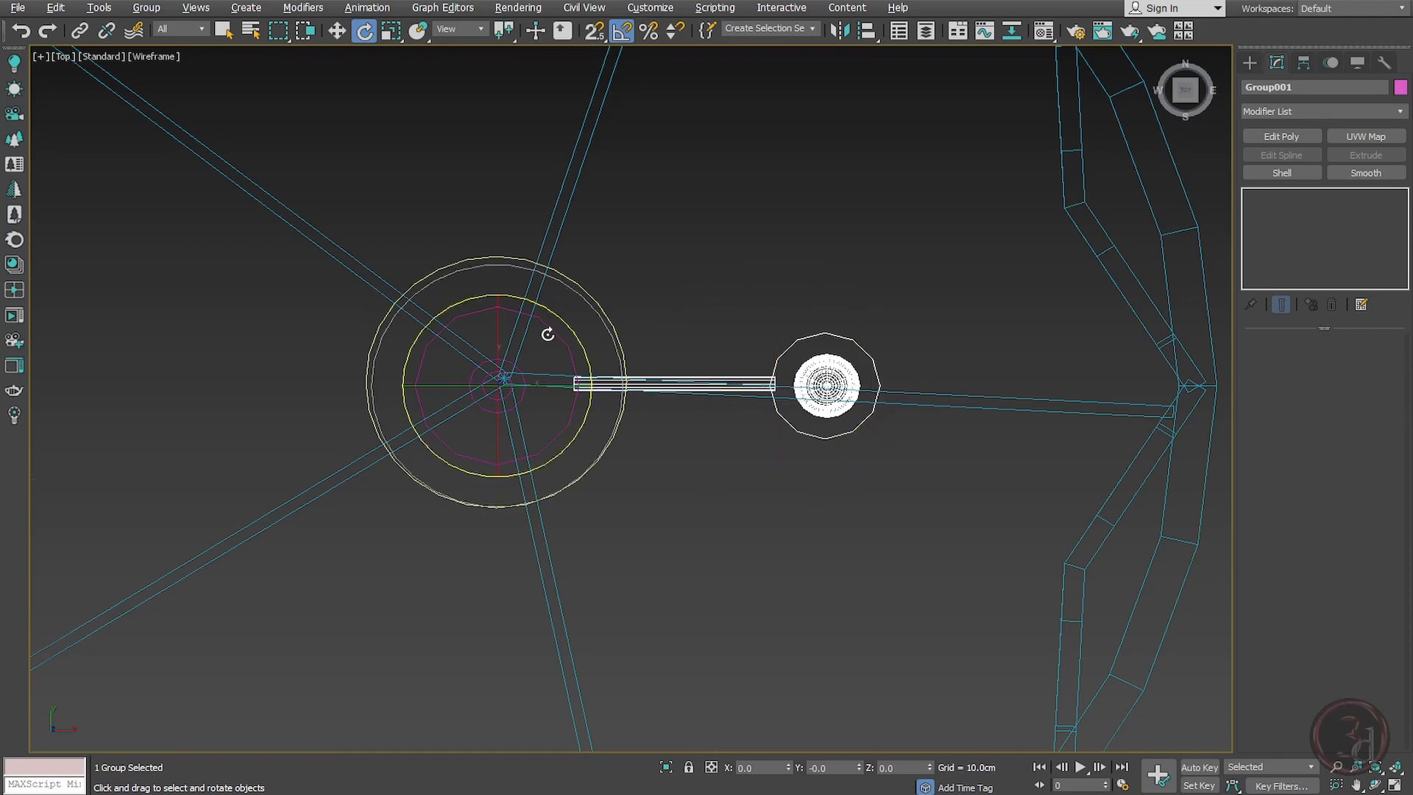
middle_drag(560, 350, 555, 342)
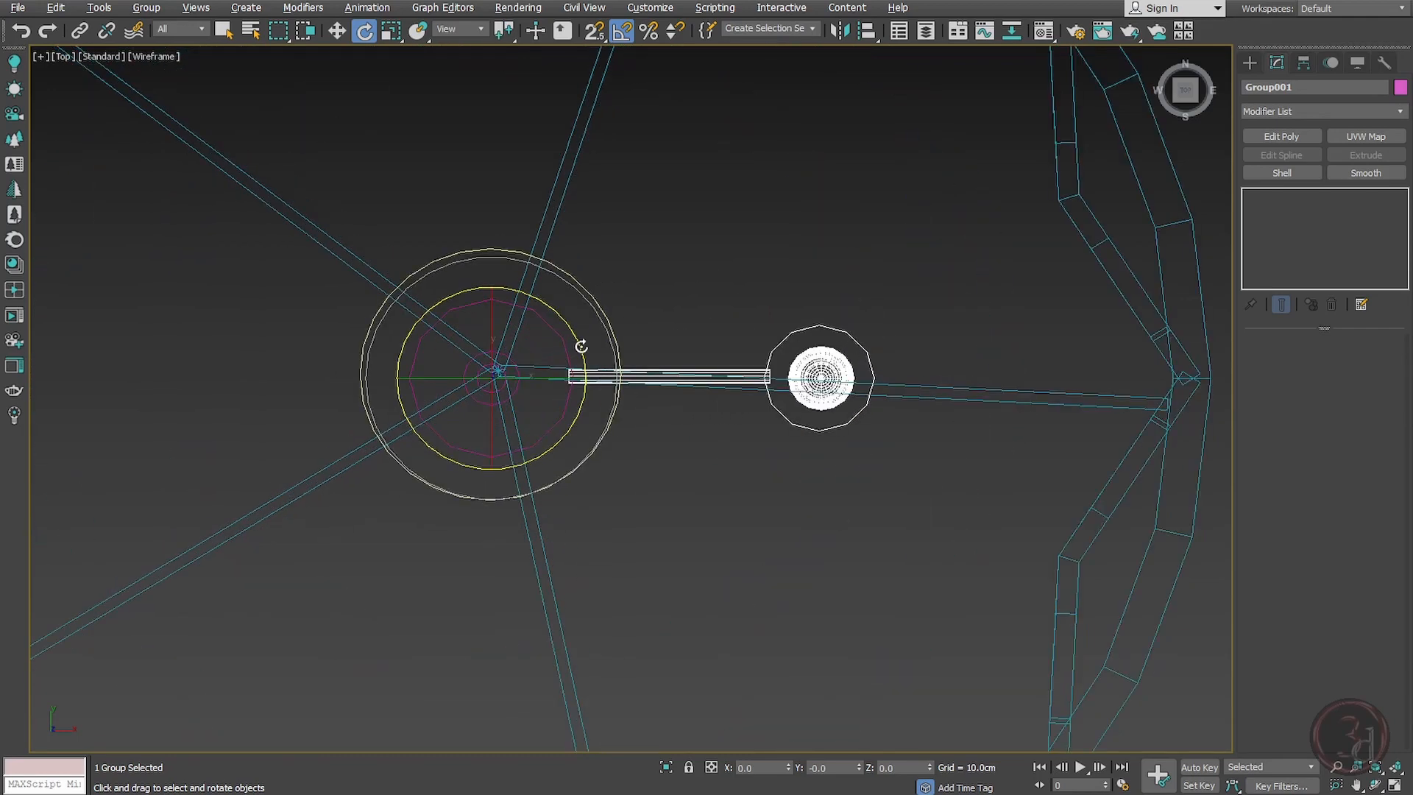
drag(575, 329, 347, 271)
right_click(346, 271)
scroll(677, 322, down, 2)
shift+drag(650, 315, 606, 264)
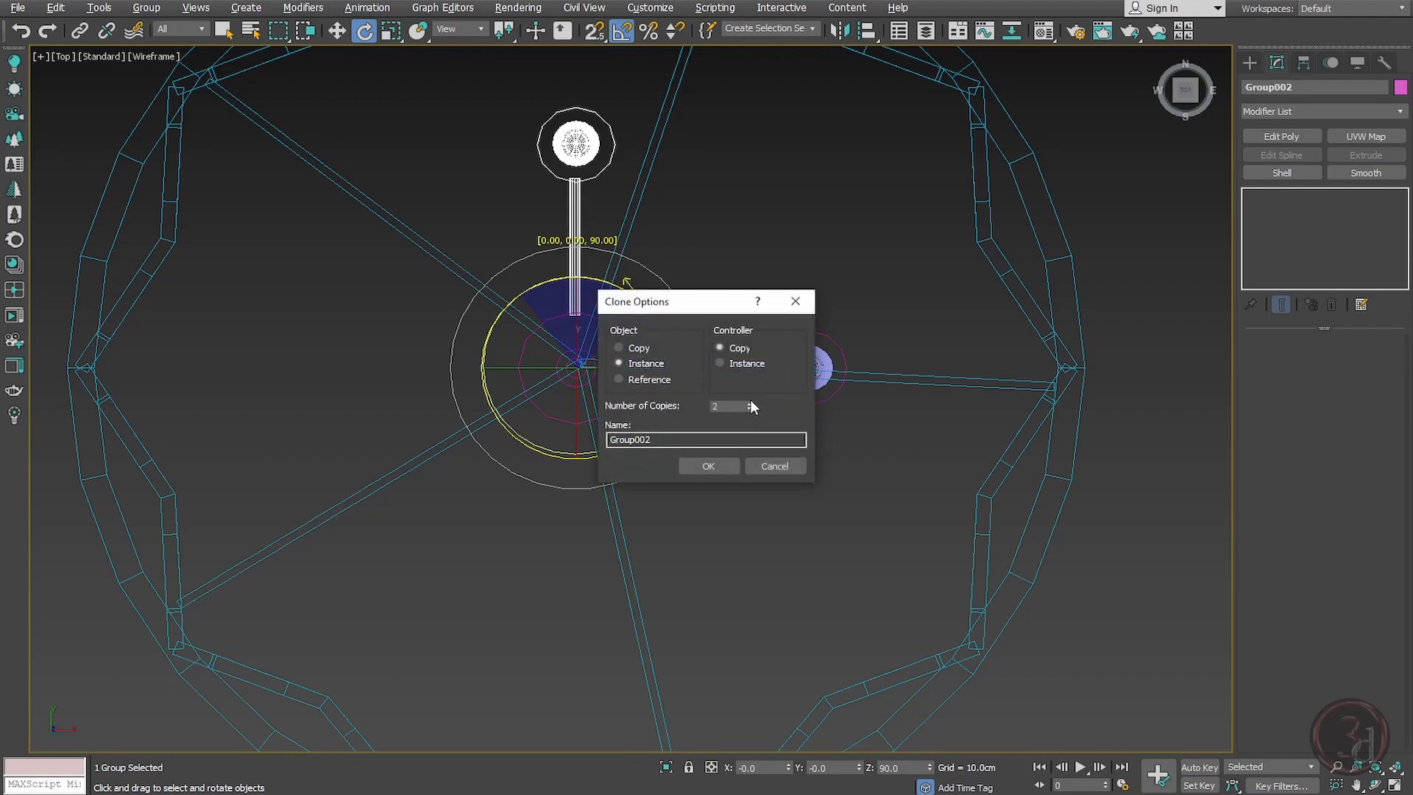
click(749, 402)
click(714, 466)
Step: Inspect the four bulb arms inside the shade in a shaded perspective view
scroll(683, 398, down, 5)
alt+middle_drag(752, 513, 758, 444)
key(p)
key(F3)
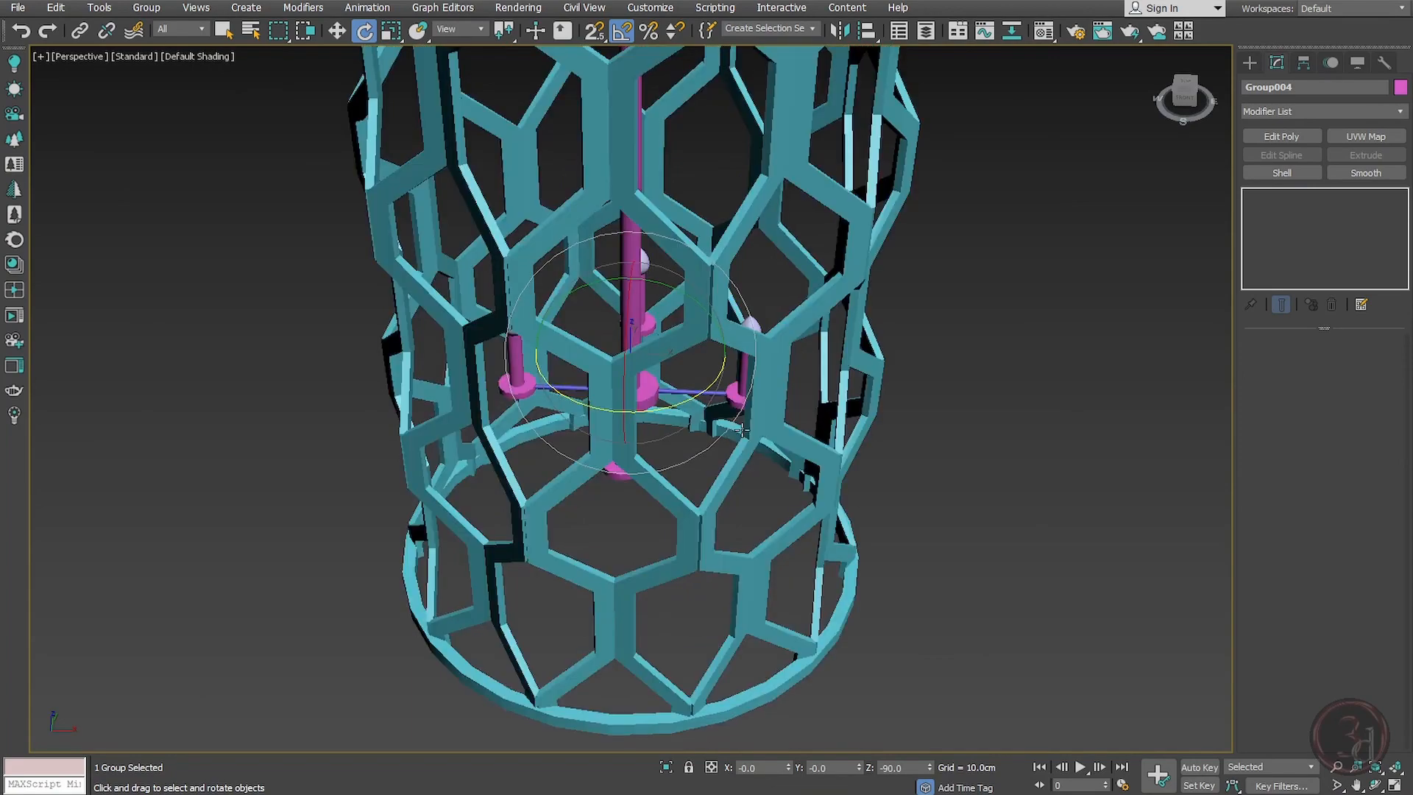
scroll(920, 458, down, 3)
alt+middle_drag(920, 457, 861, 405)
click(1065, 445)
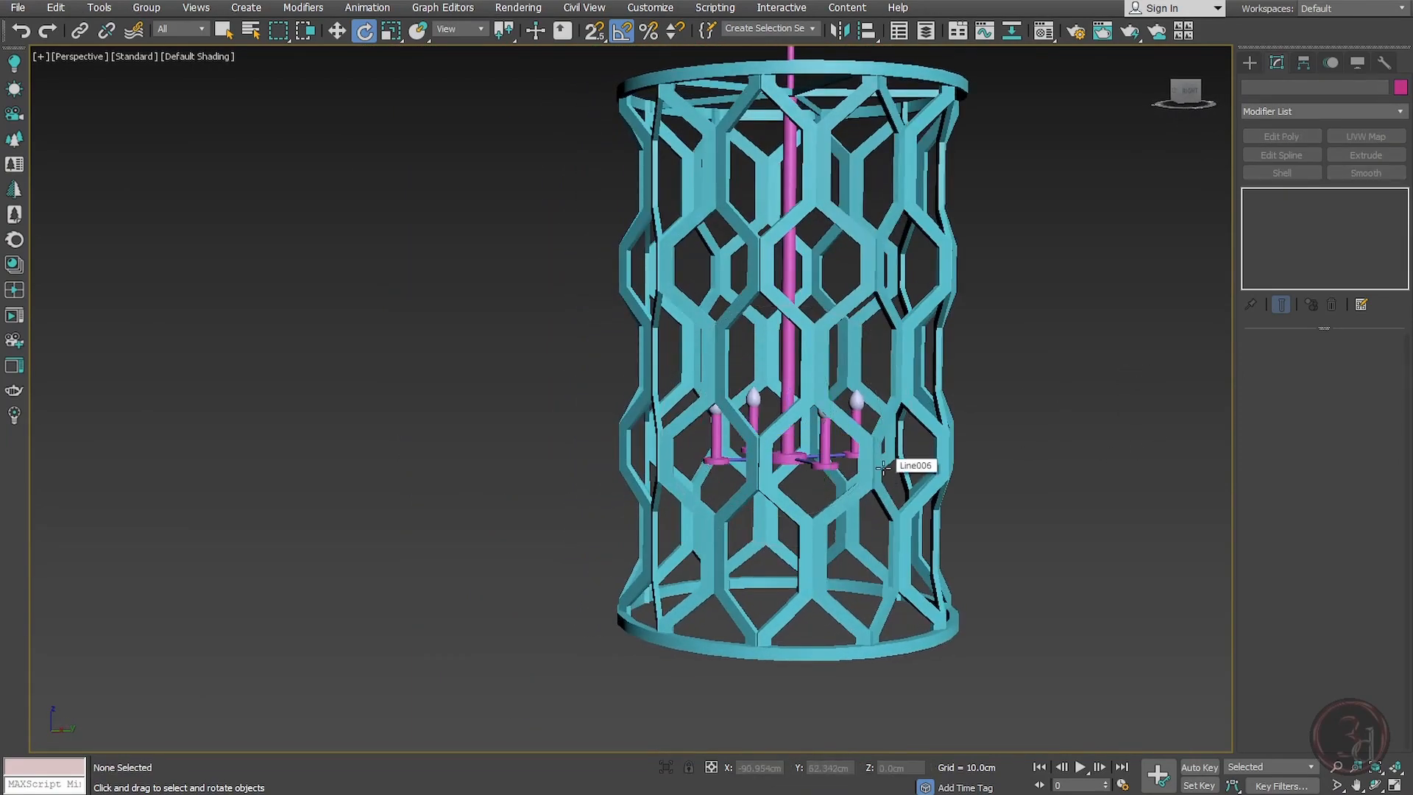
Step: Select the four bulb arms with the central hub and scale them up uniformly
key(f)
key(F3)
scroll(883, 485, down, 3)
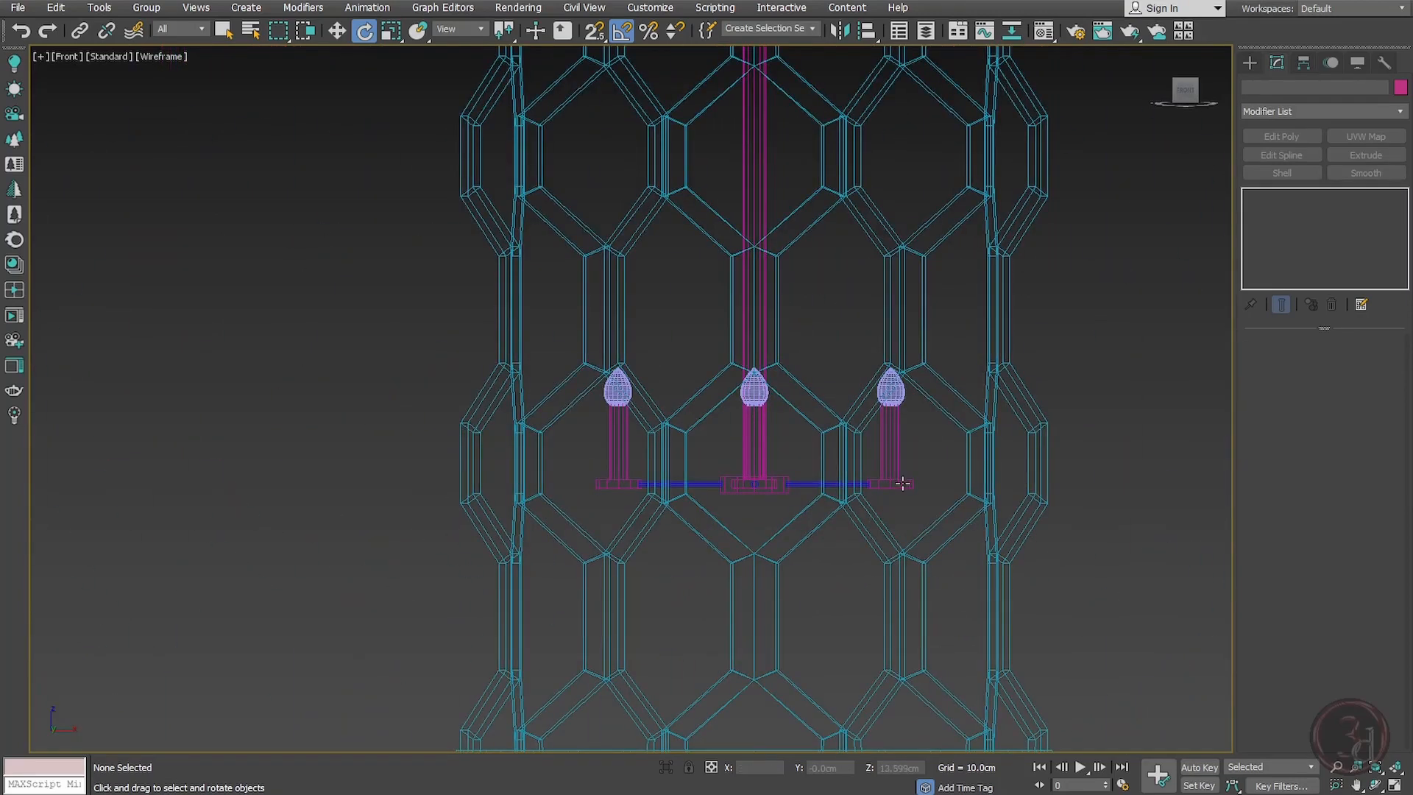
drag(610, 539, 1129, 690)
alt+drag(633, 260, 624, 263)
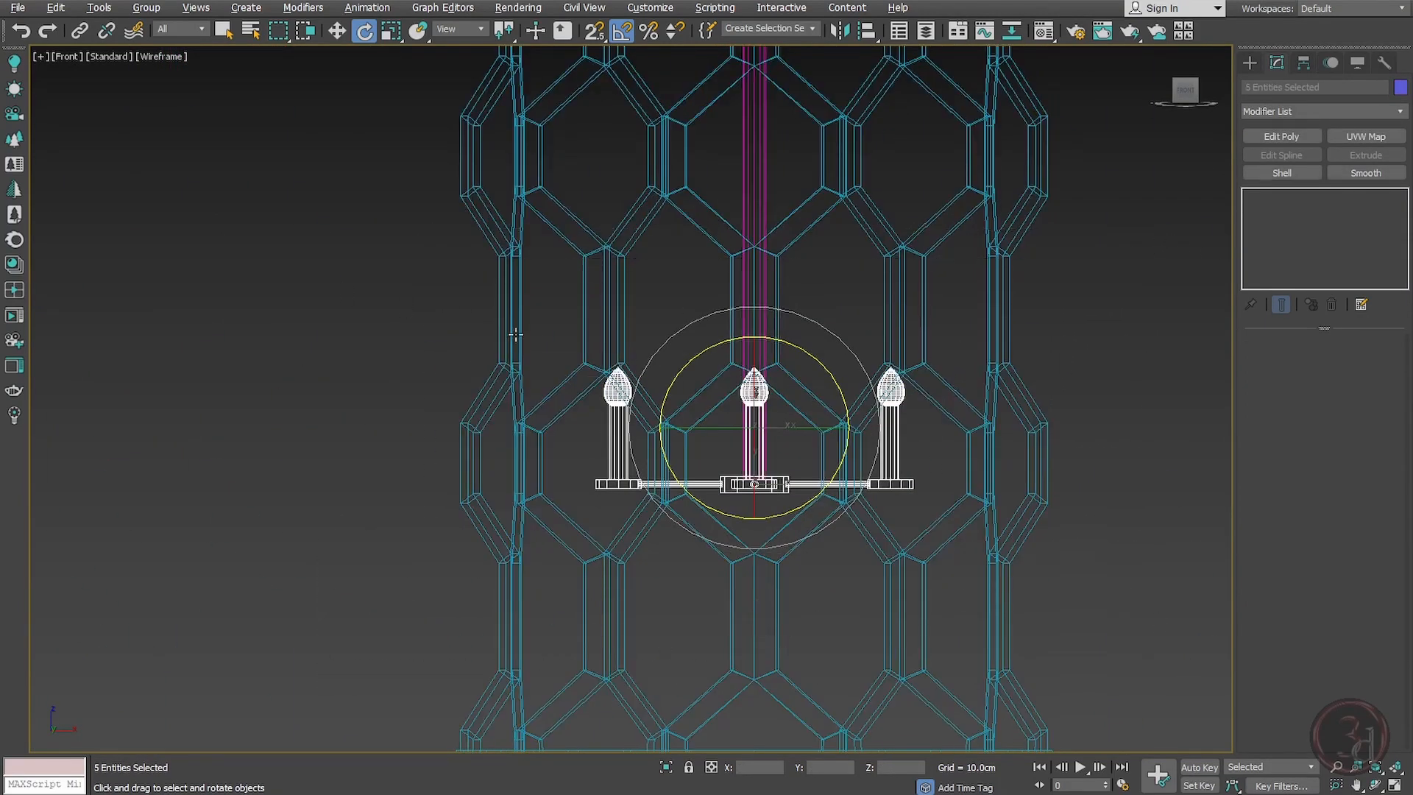
alt+middle_drag(733, 471, 725, 524)
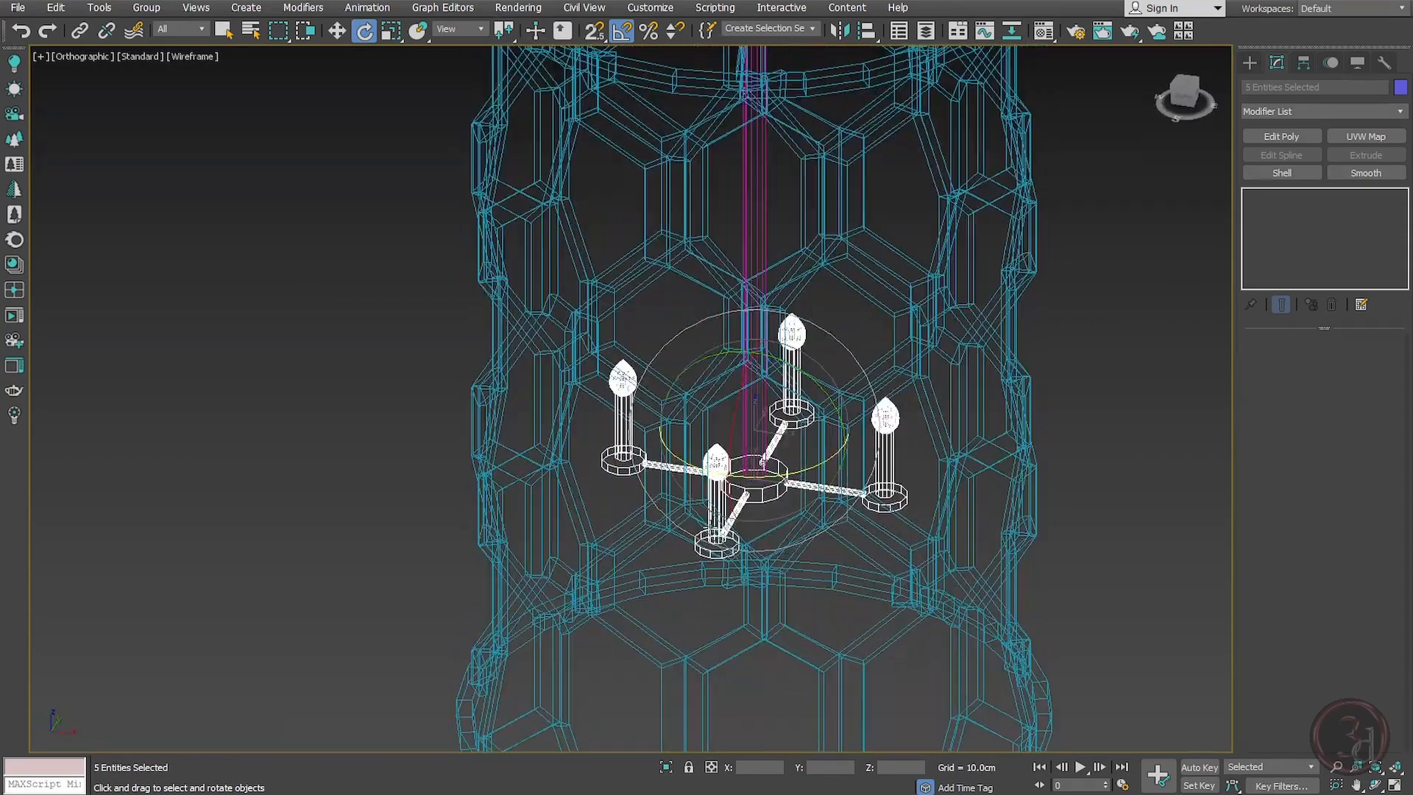
scroll(781, 506, up, 5)
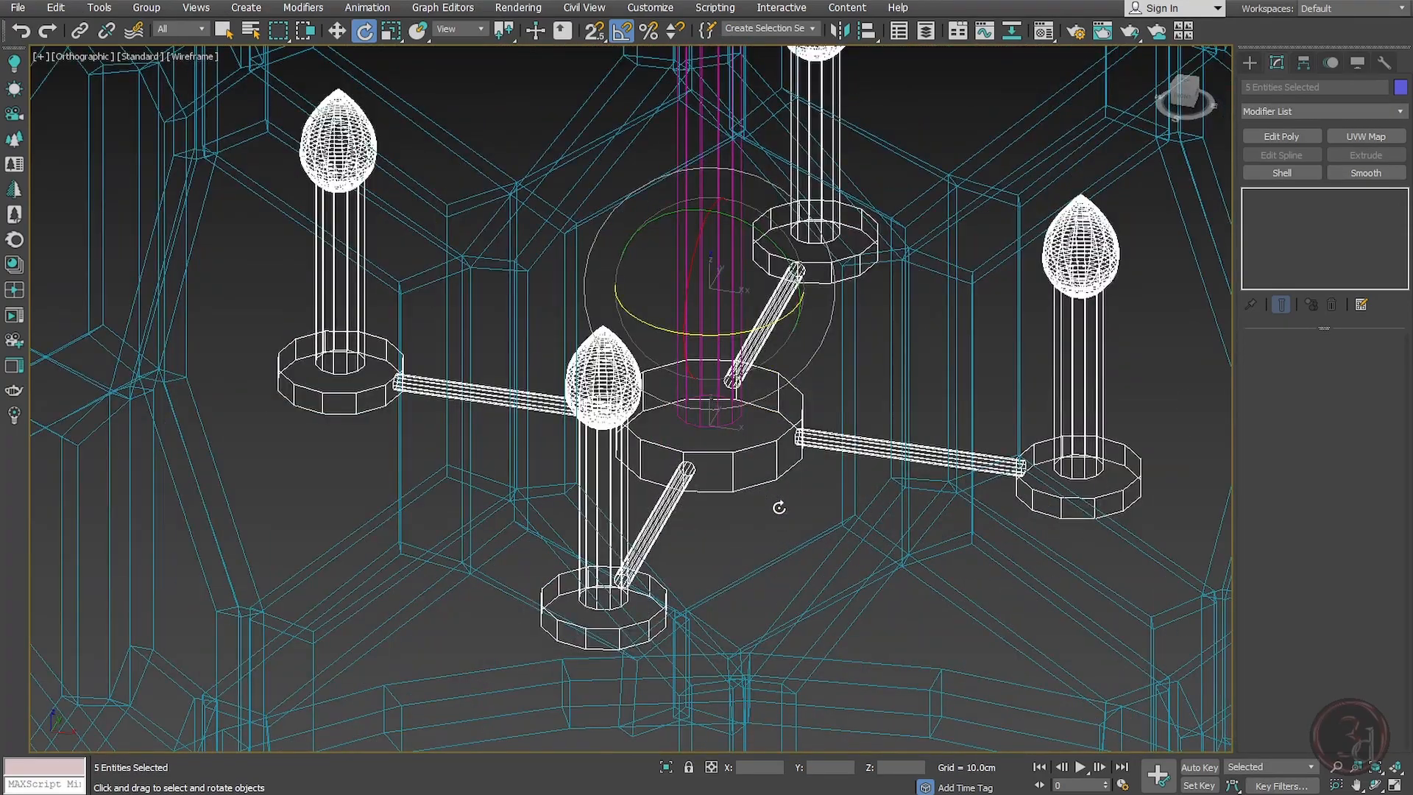
key(r)
scroll(779, 507, down, 5)
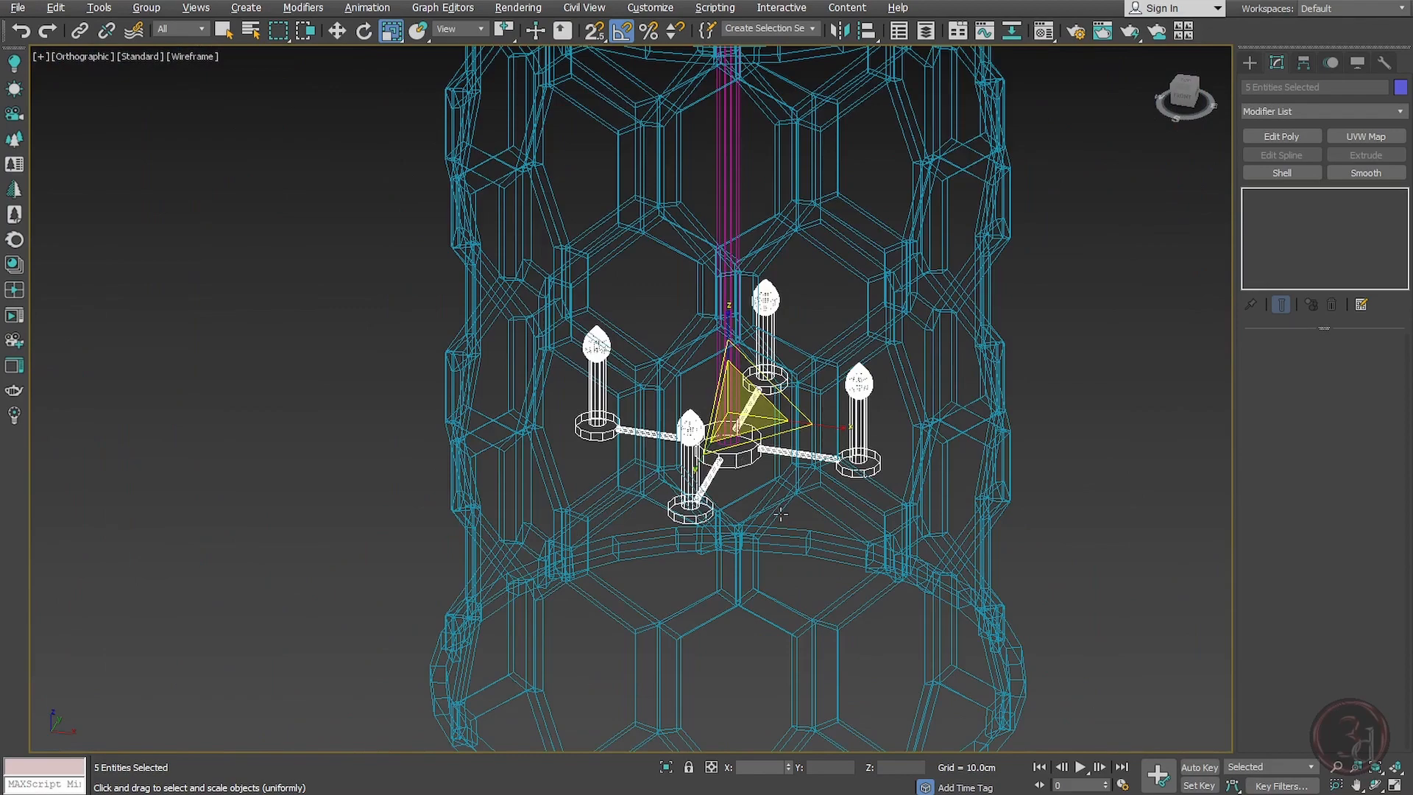
alt+middle_drag(781, 514, 781, 490)
key(f)
scroll(780, 487, down, 7)
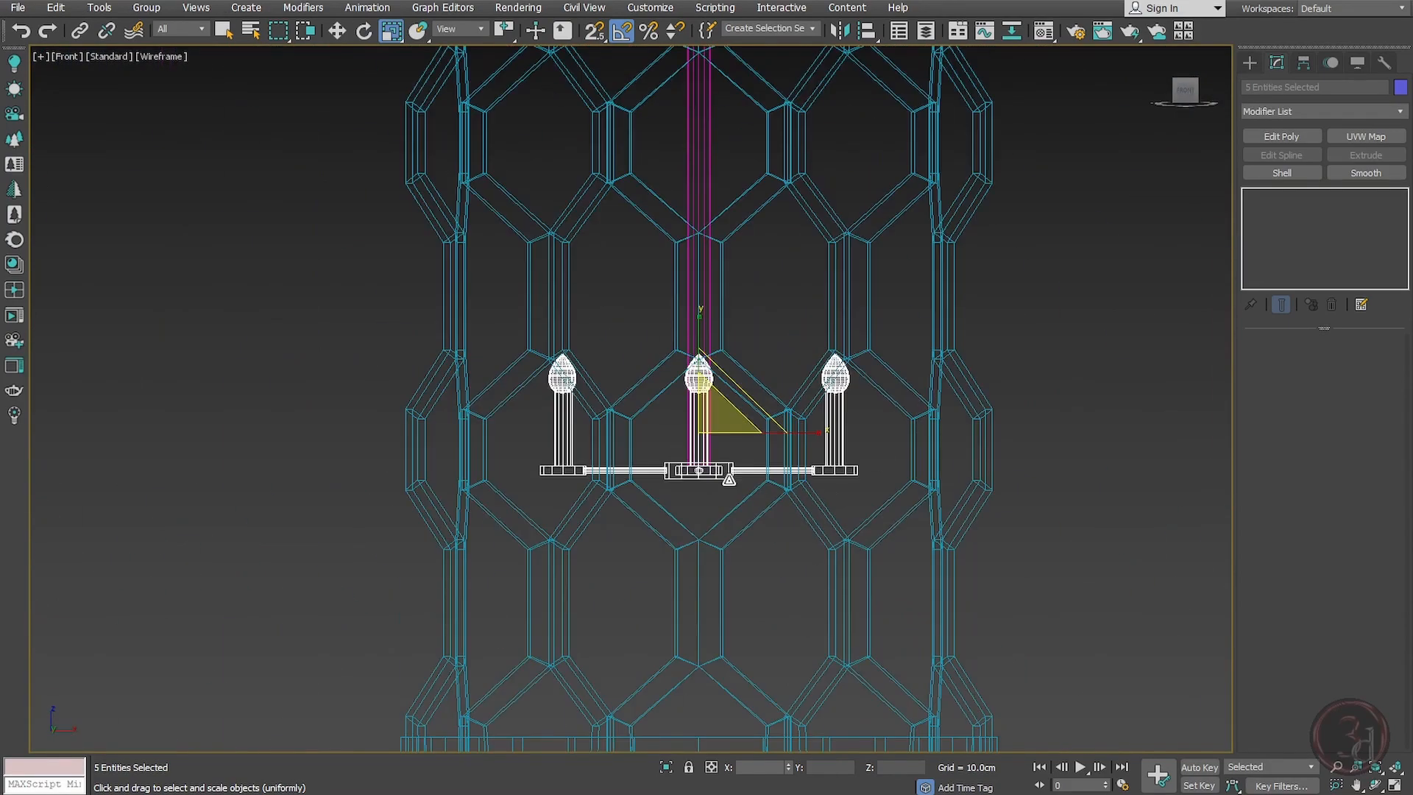
drag(715, 424, 717, 381)
scroll(721, 524, down, 5)
scroll(723, 522, up, 7)
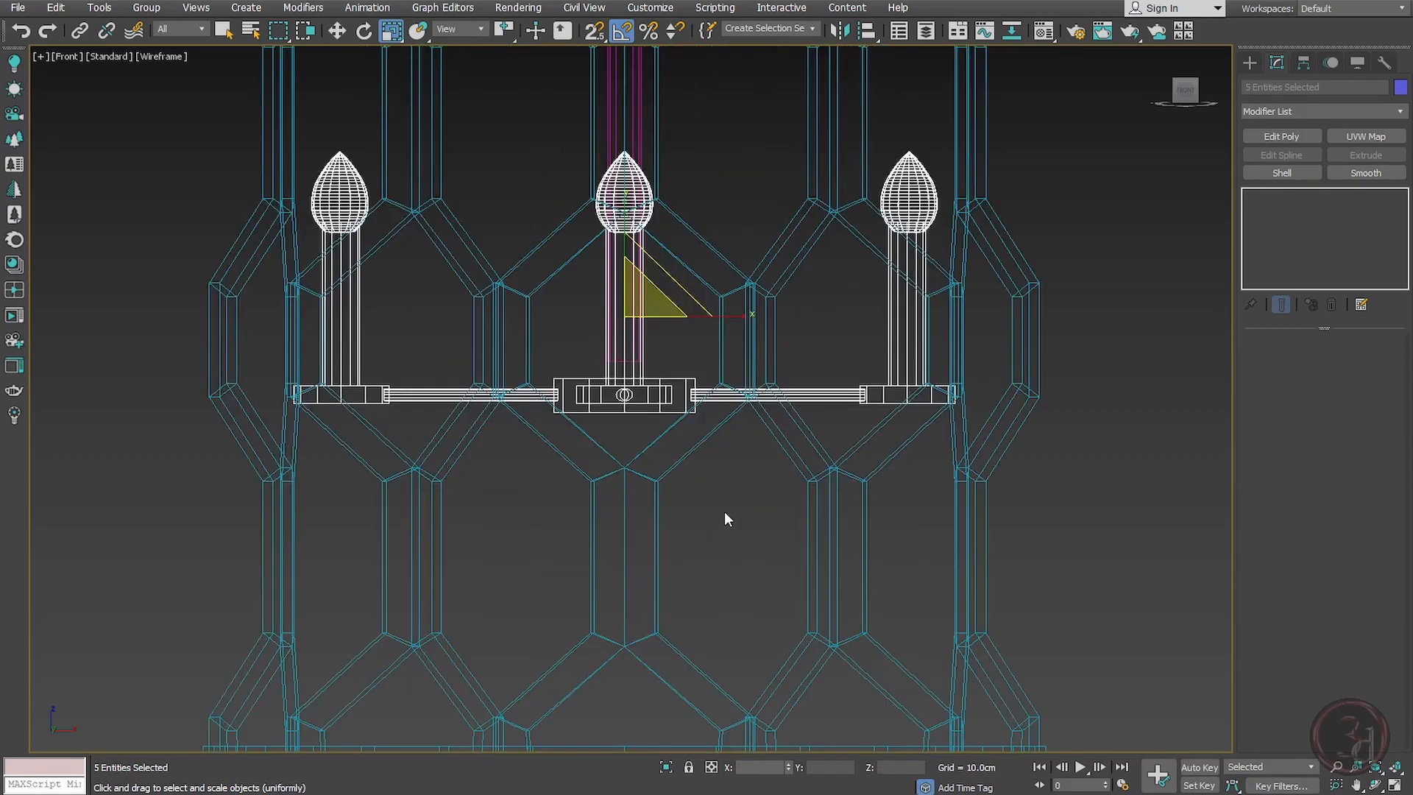
middle_drag(724, 518, 722, 536)
middle_drag(780, 475, 779, 496)
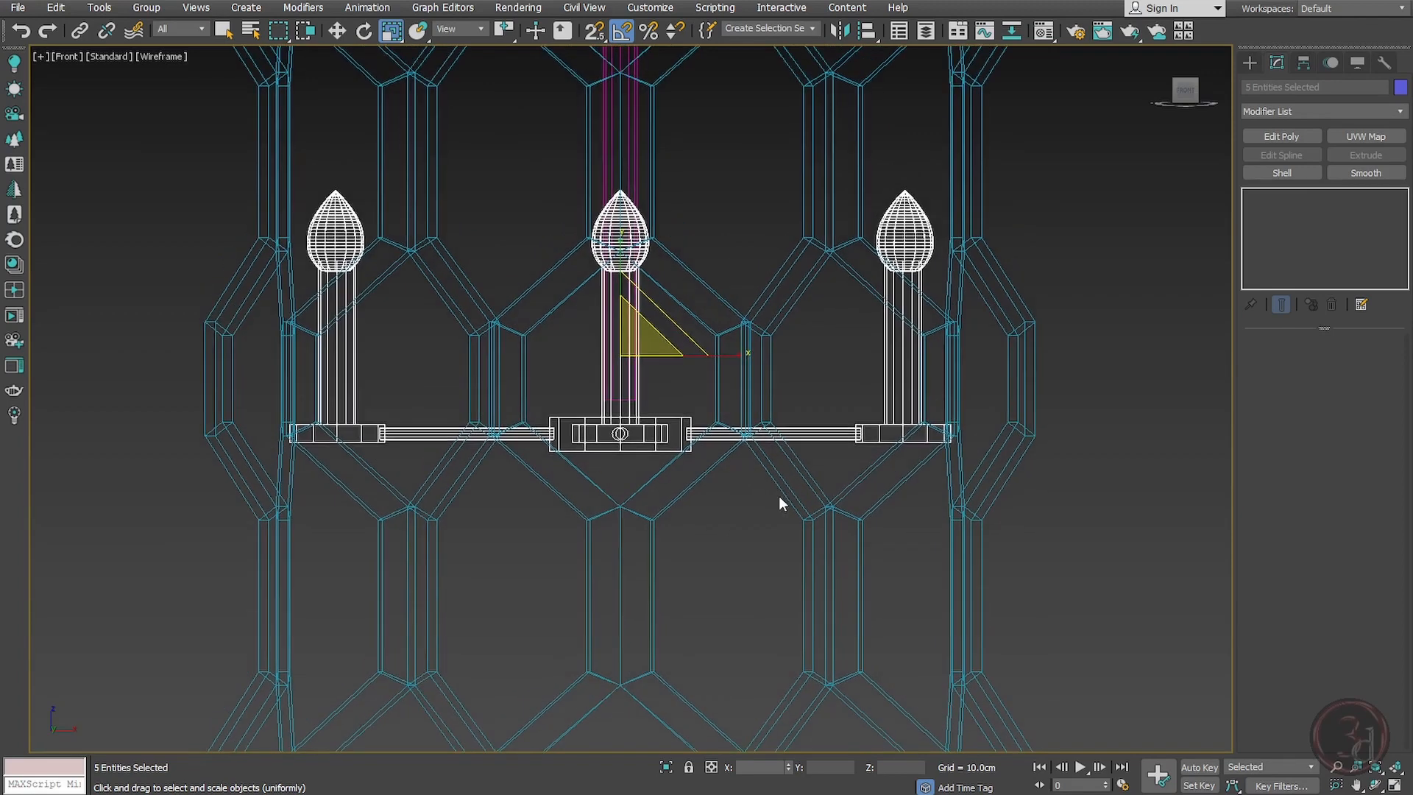
key(t)
key(F3)
scroll(893, 551, down, 3)
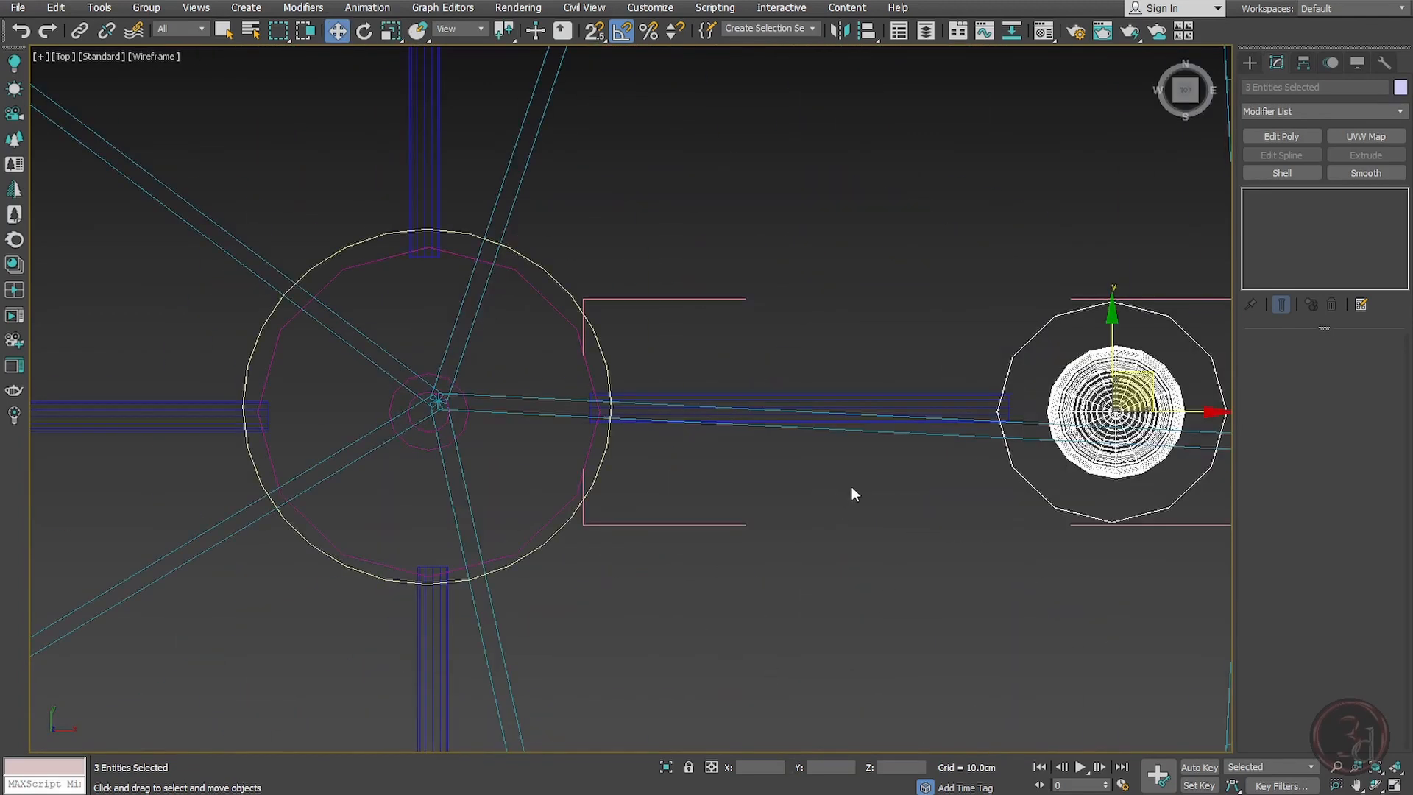
Step: Move the selected bulb arm group inward toward the central hub in top view
middle_drag(999, 462, 794, 459)
drag(980, 414, 797, 415)
scroll(761, 480, down, 8)
scroll(760, 480, up, 6)
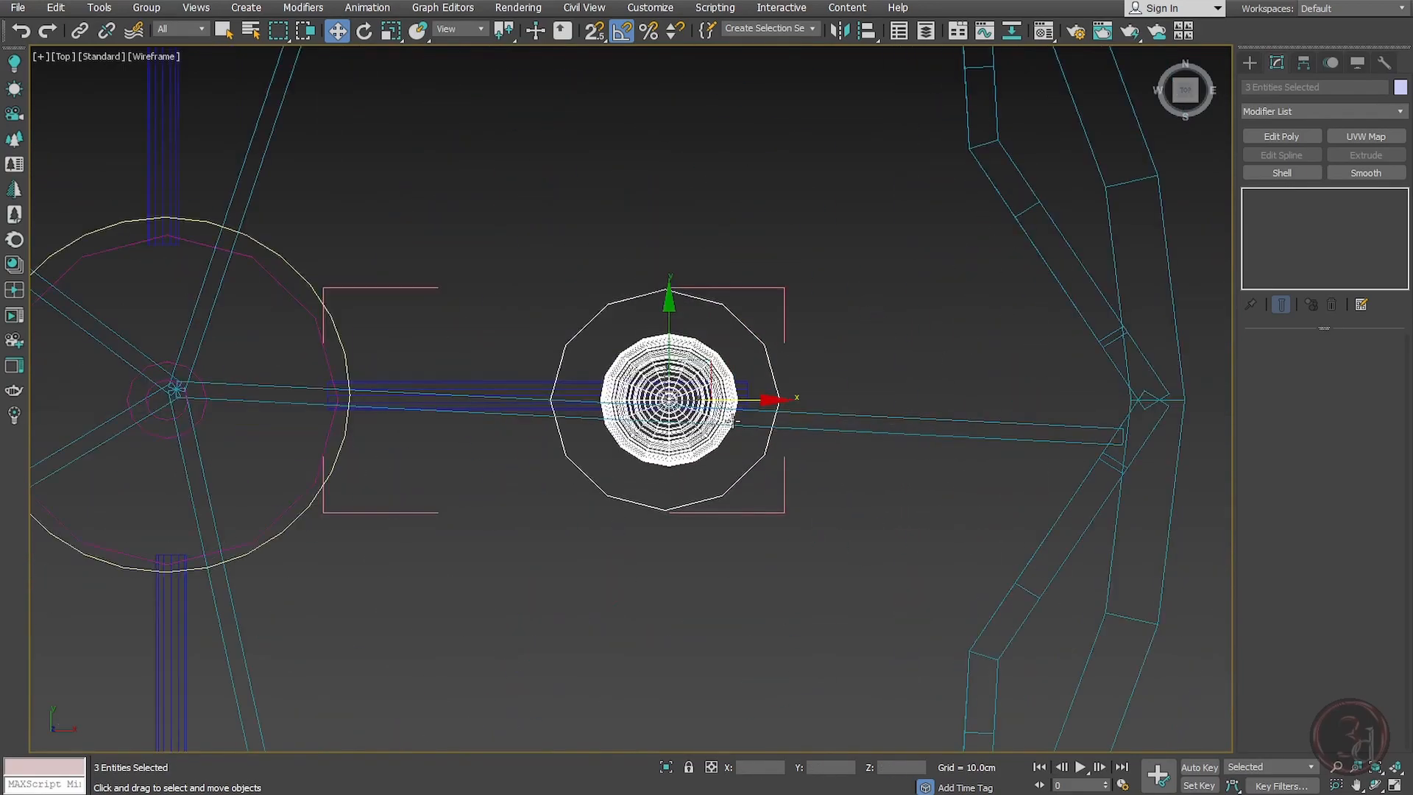
Step: Select the outer bulb arm groups left around the shade and delete them
click(772, 403)
click(764, 320)
scroll(791, 358, down, 6)
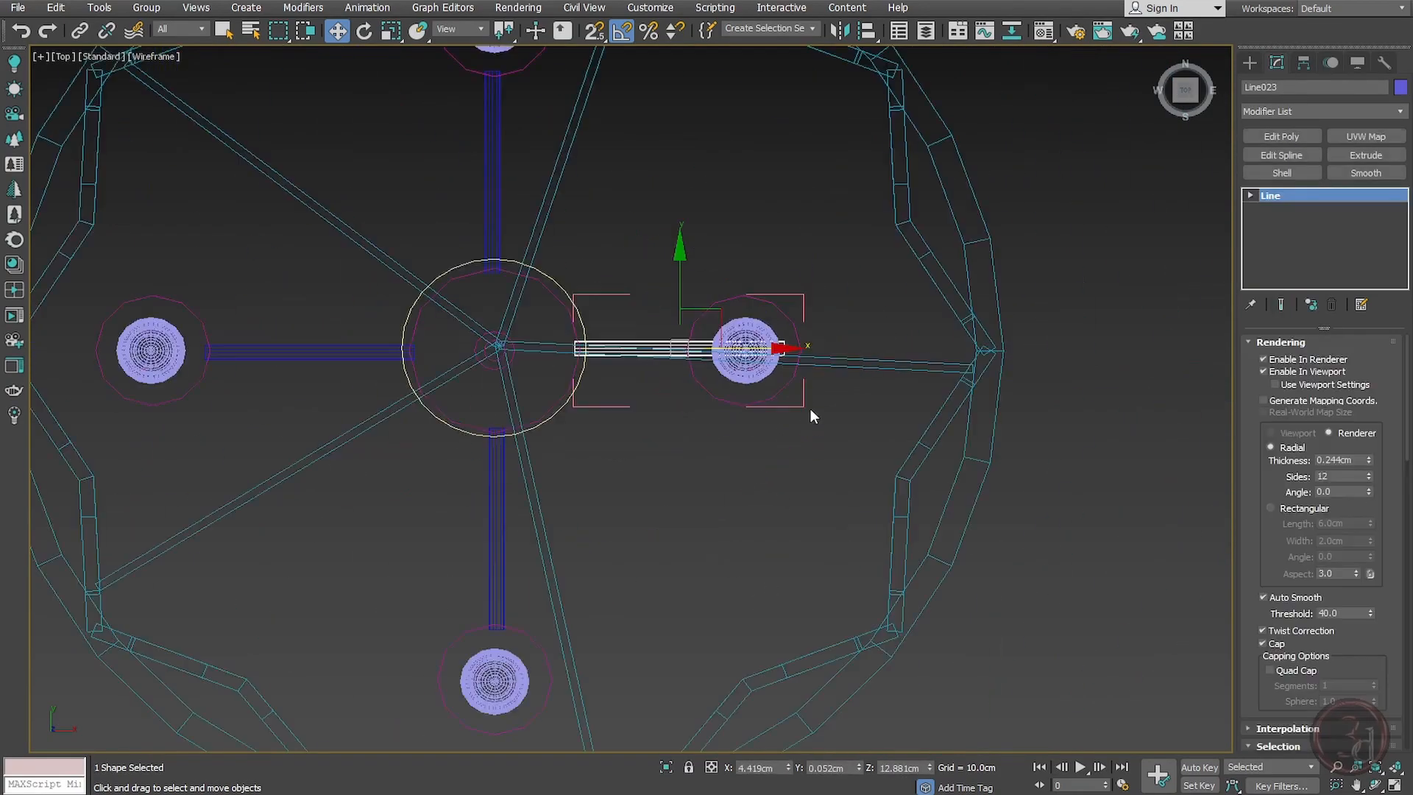
scroll(791, 358, up, 5)
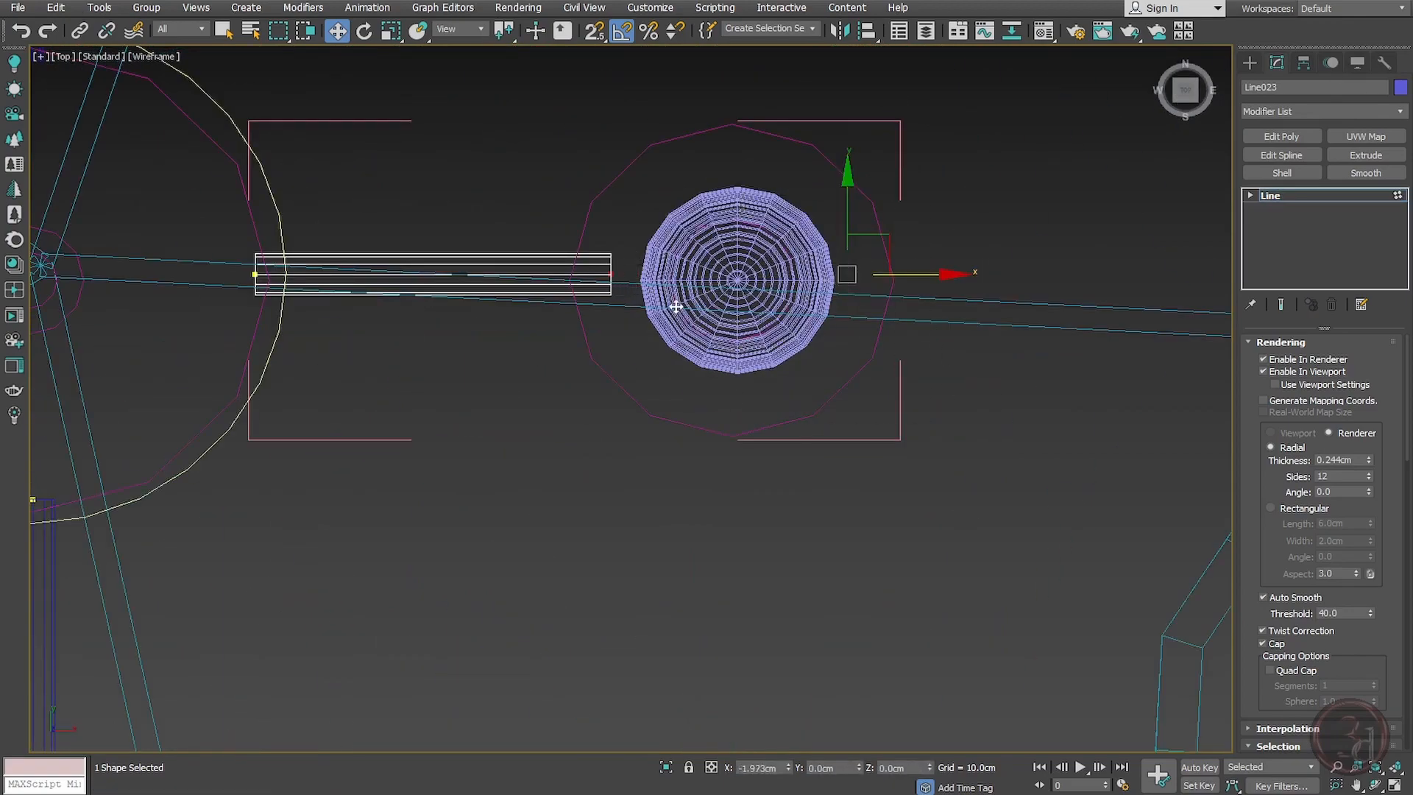
click(729, 395)
scroll(753, 399, down, 5)
scroll(753, 400, down, 3)
alt+middle_drag(614, 414, 607, 343)
key(t)
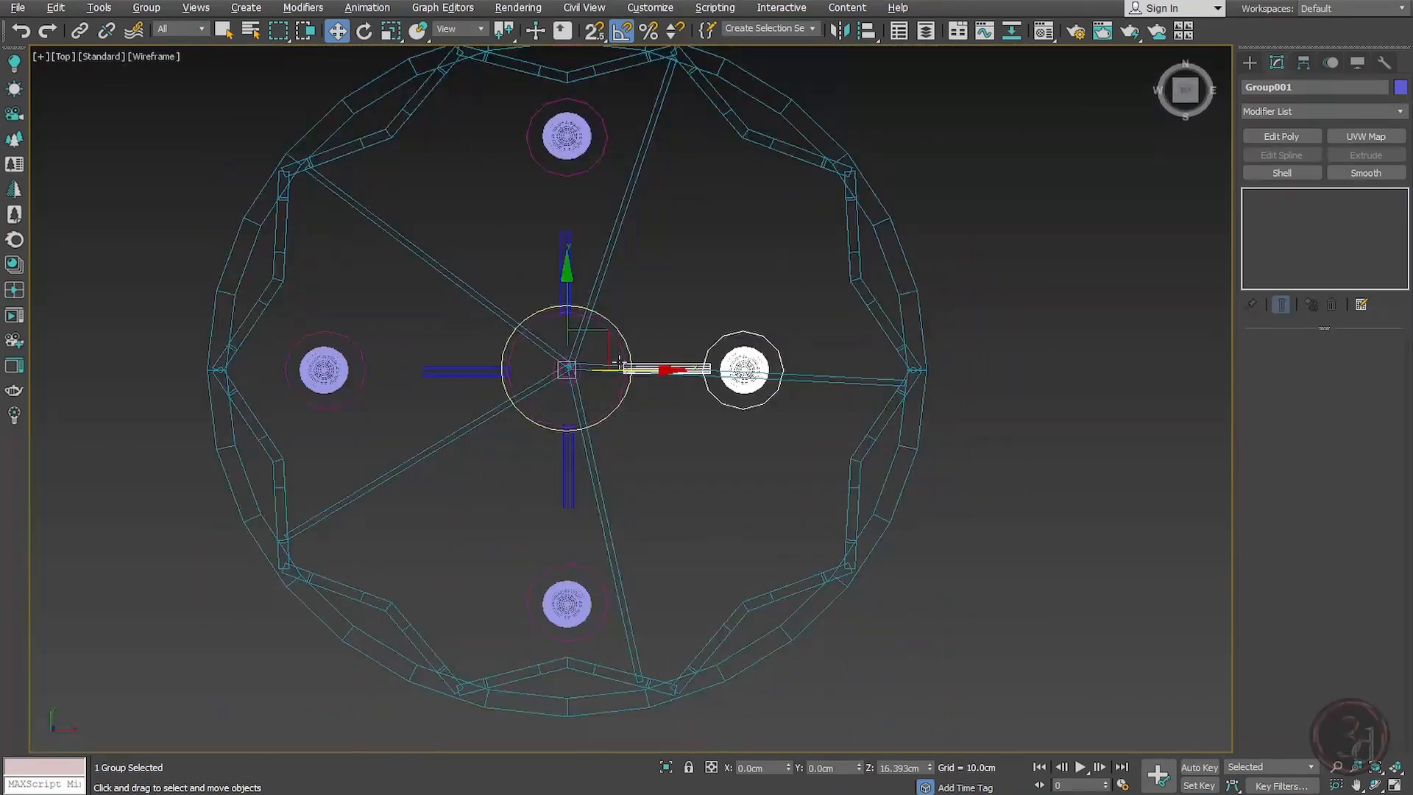
click(545, 140)
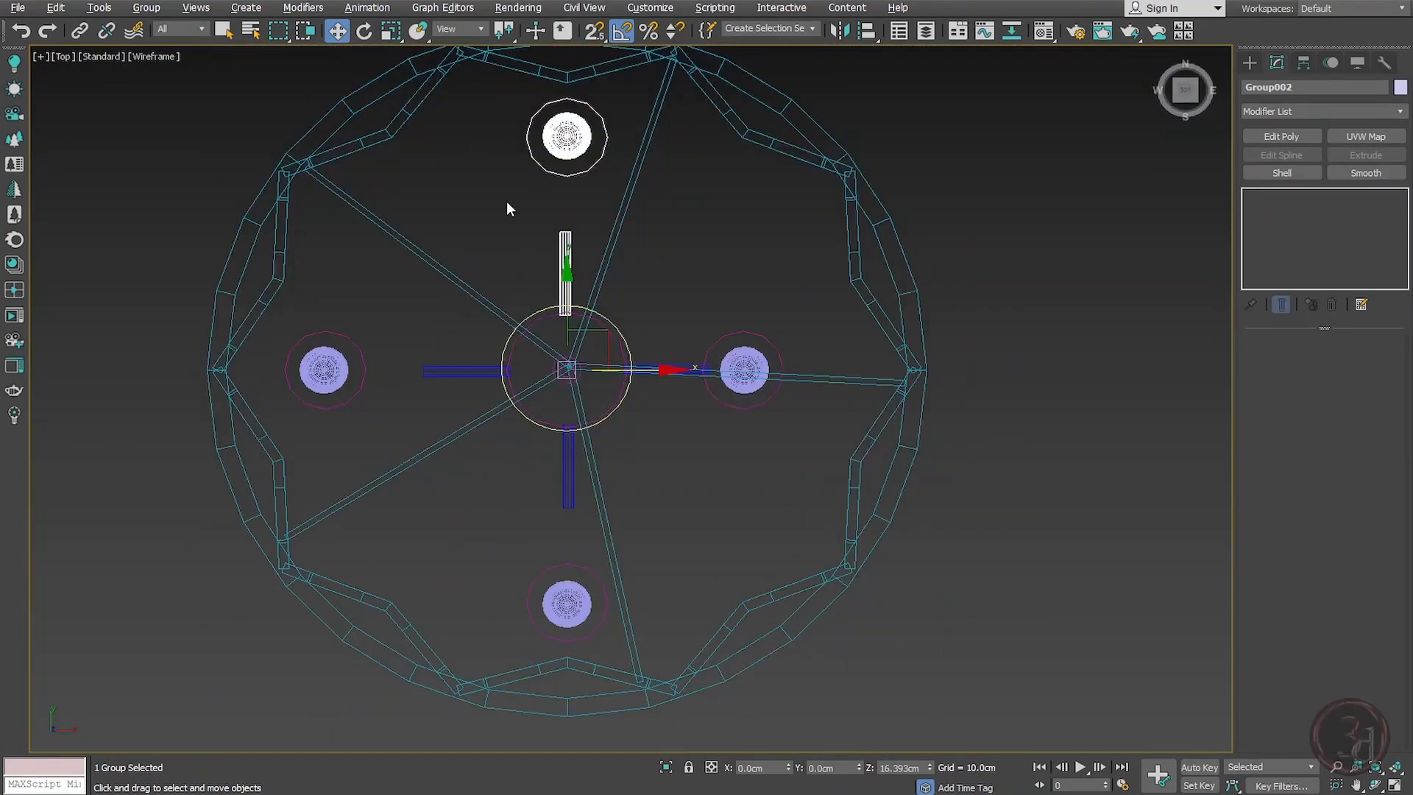
key(Delete)
Step: Rotate the repositioned bulb arm 90° about the hub while cloning 2 instances
click(321, 369)
shift+drag(642, 317, 589, 272)
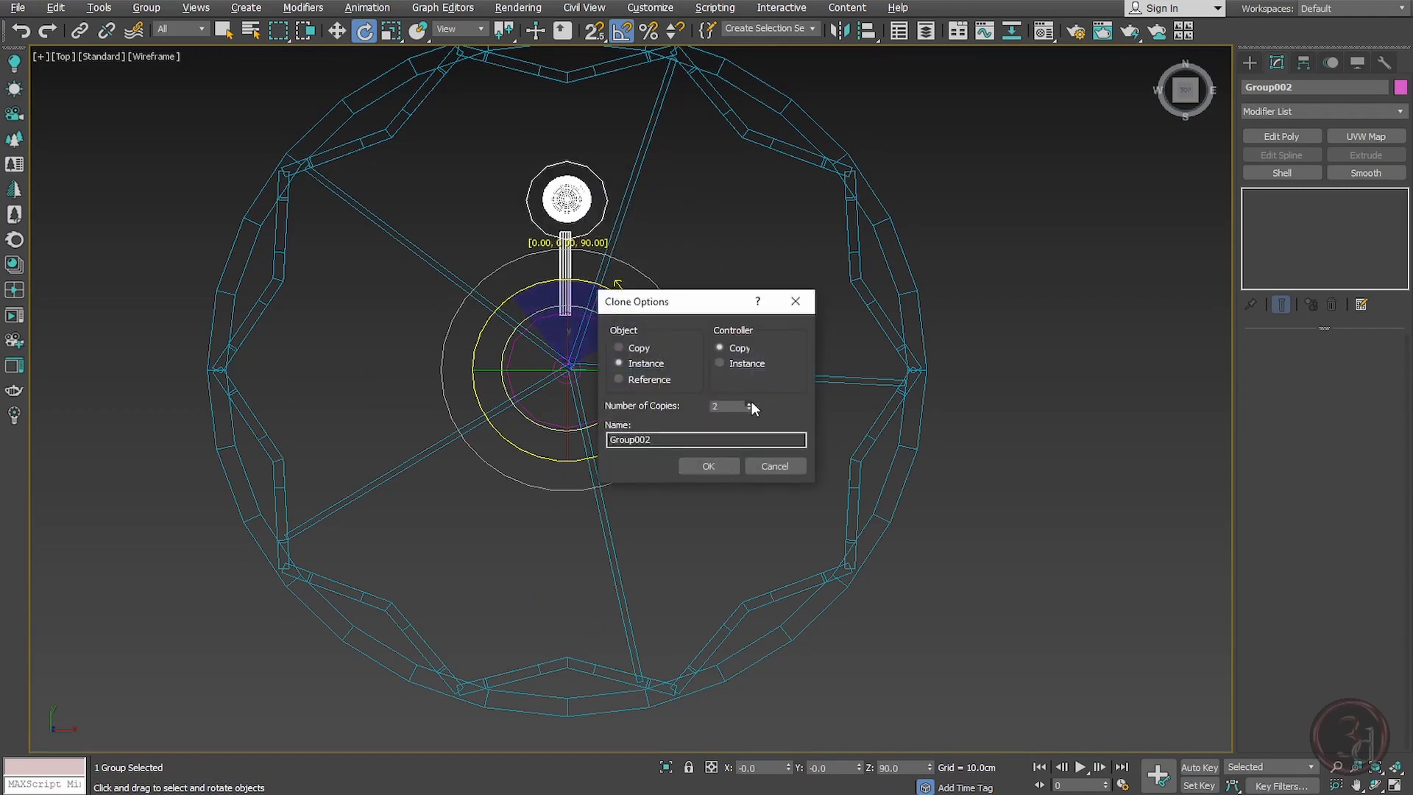
click(708, 466)
click(709, 434)
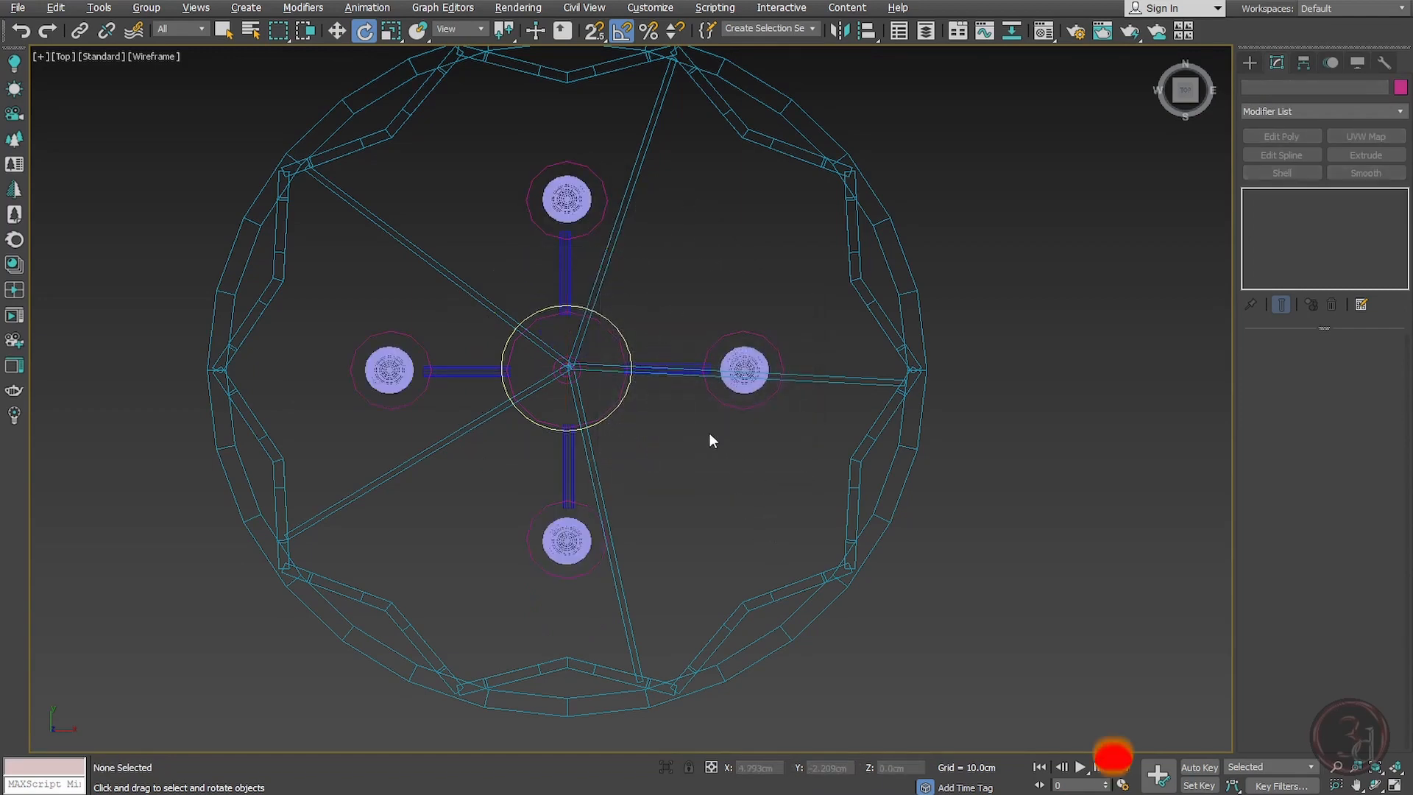
Step: Inspect the whole pendant lamp with its four bulb arms in a shaded perspective view
key(p)
key(F3)
key(z)
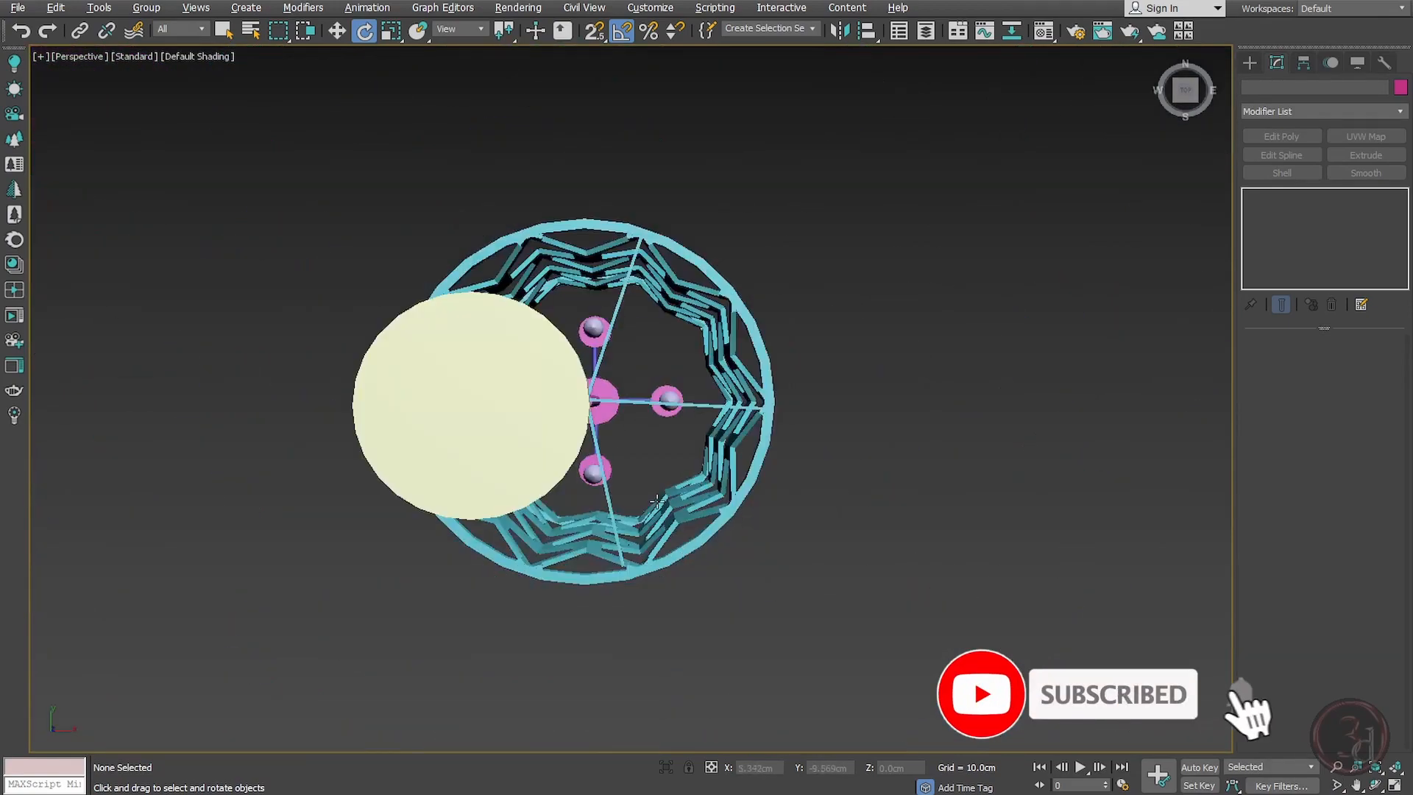
alt+middle_drag(657, 502, 678, 334)
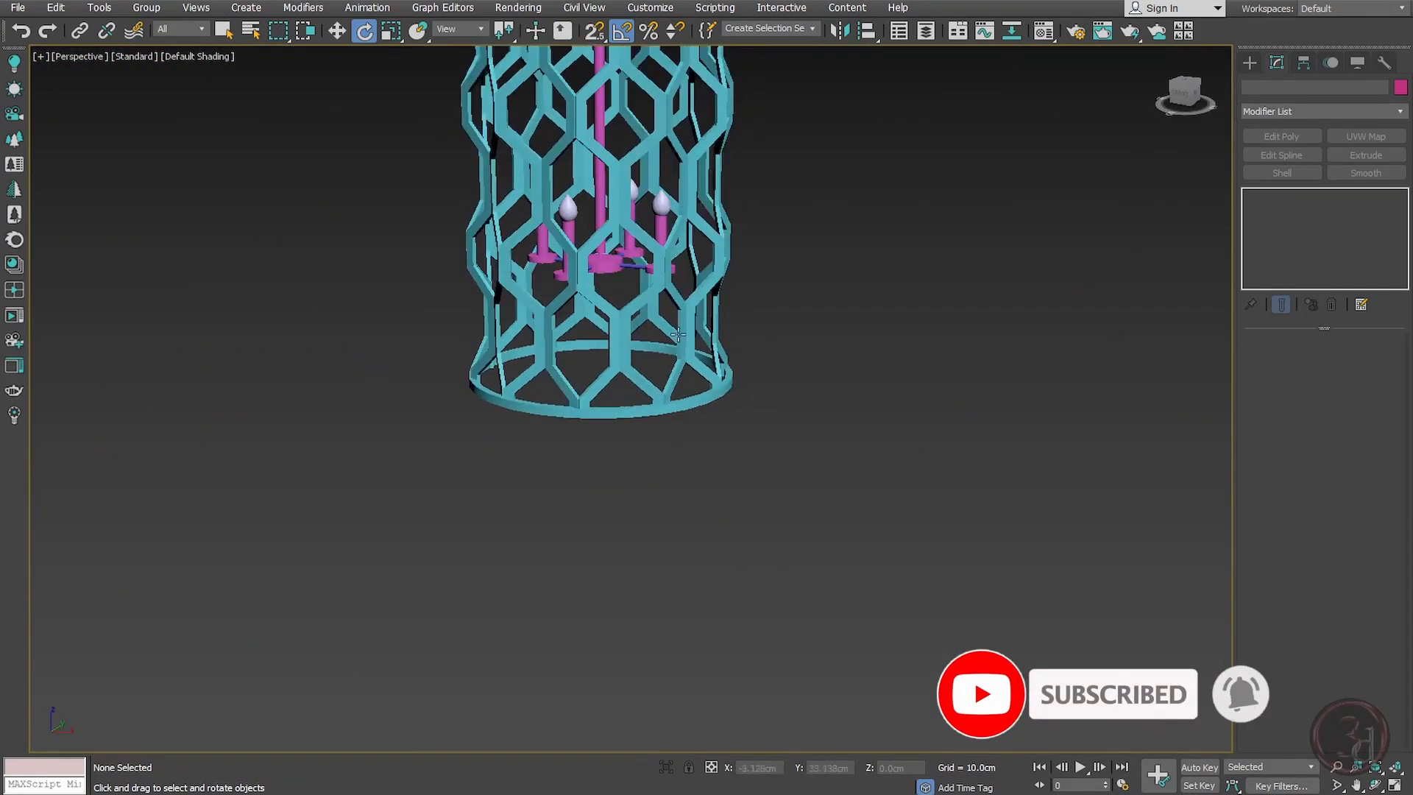
scroll(677, 335, down, 4)
scroll(690, 476, down, 3)
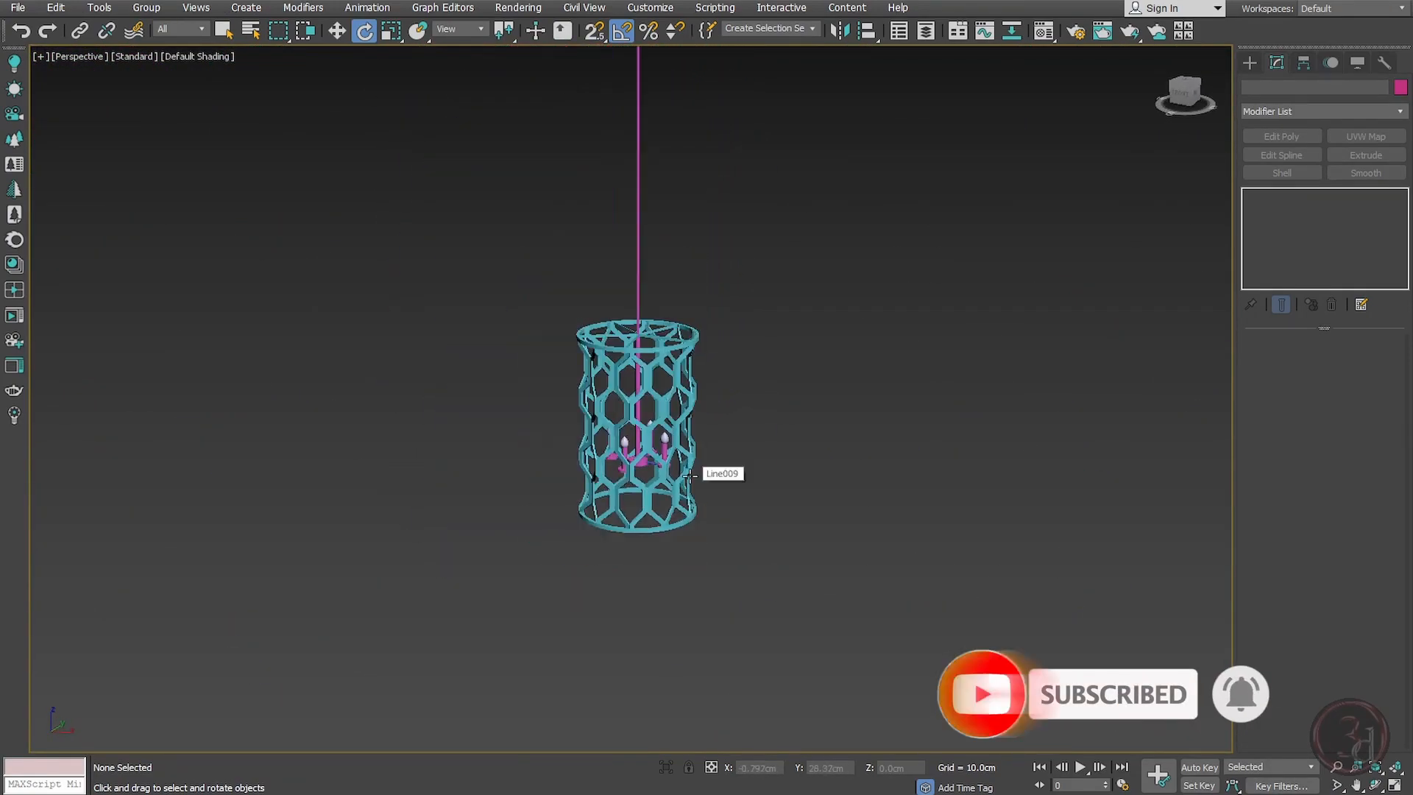
scroll(690, 476, down, 3)
scroll(684, 463, up, 5)
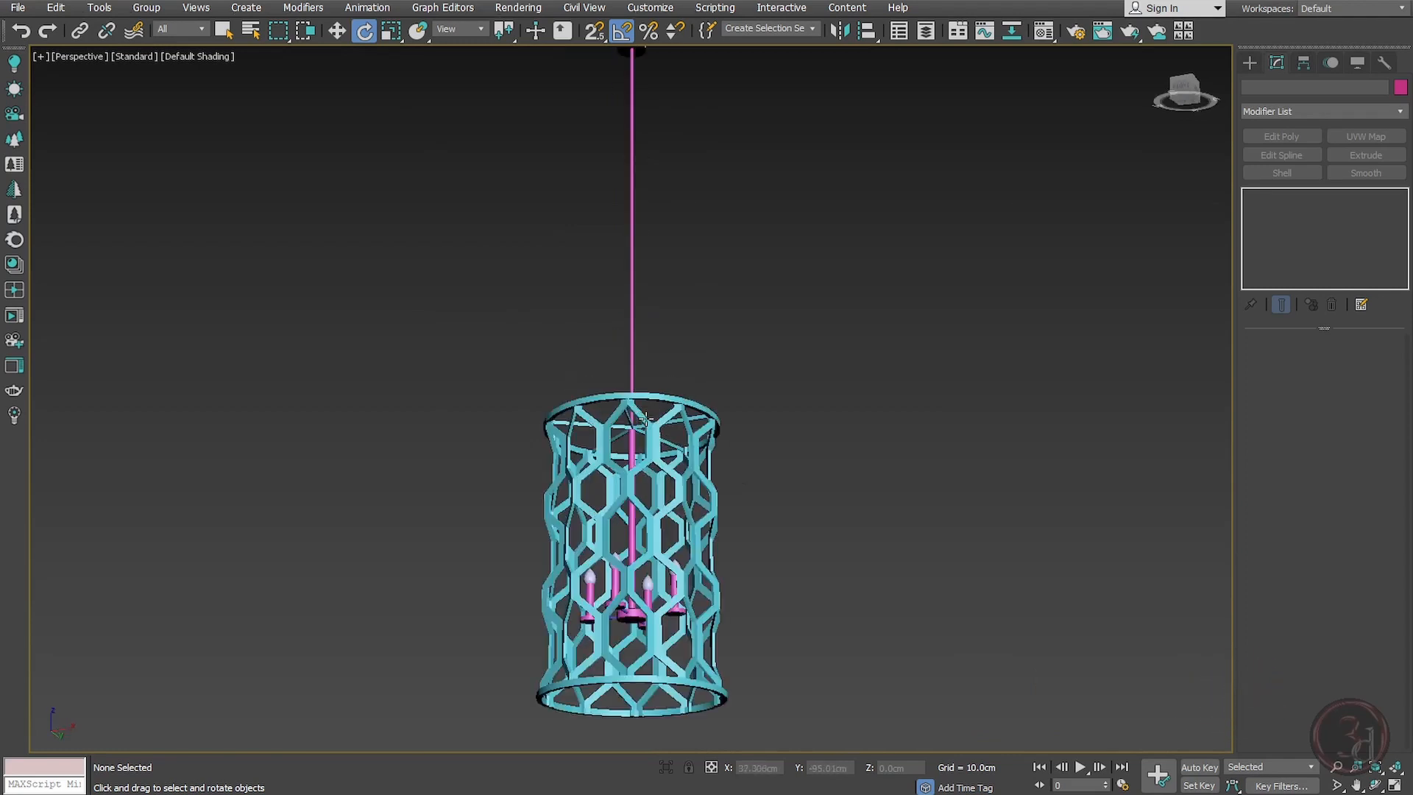
scroll(644, 418, down, 2)
mouse_move(692, 506)
alt+middle_down()
mouse_move(611, 501)
mouse_move(563, 541)
mouse_move(685, 524)
alt+middle_up()
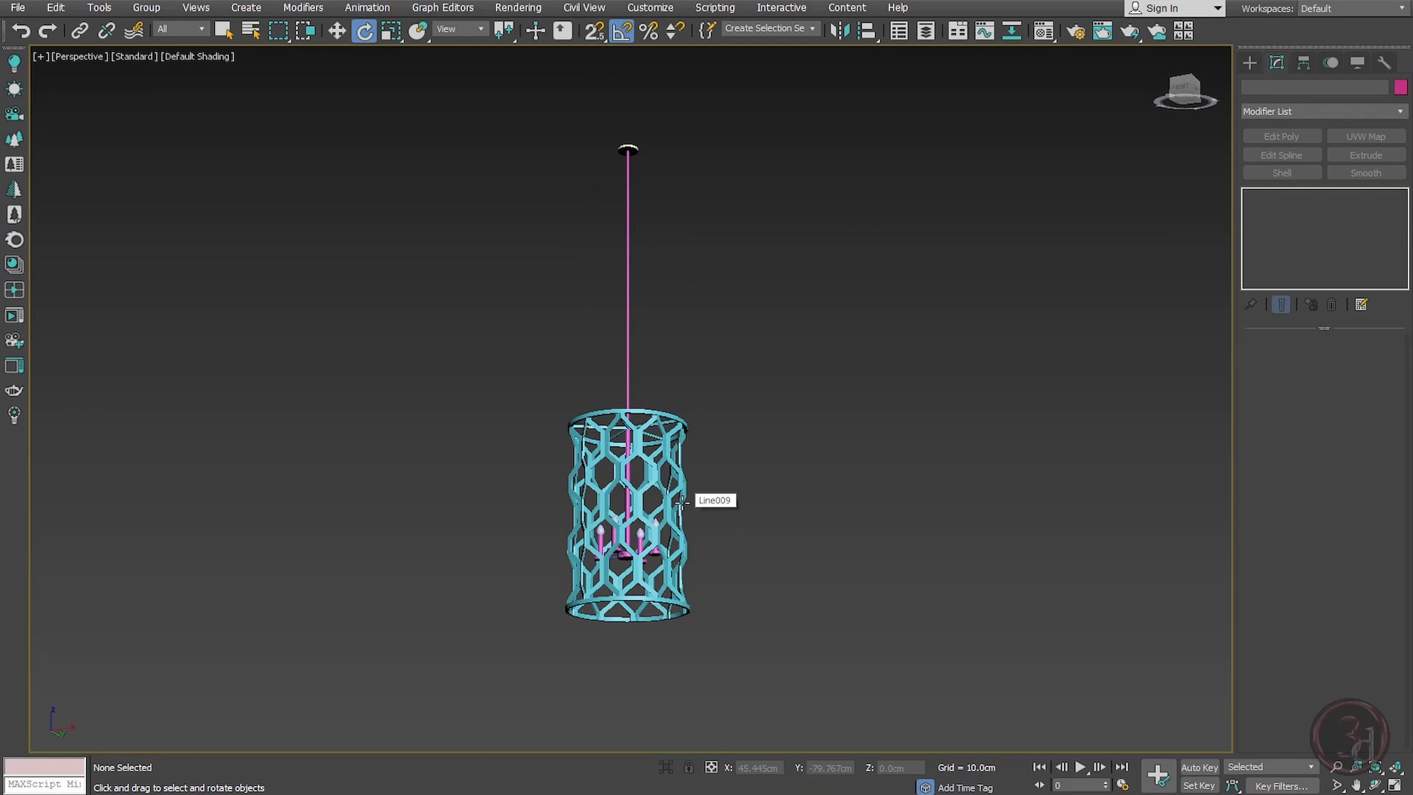